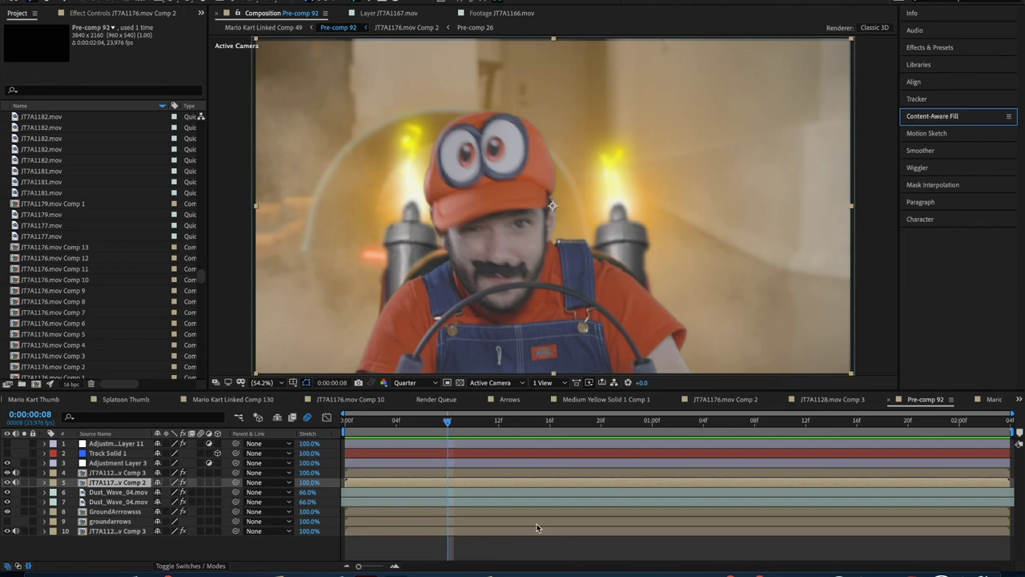
Step: Play and scrub through the finished kart composite in Pre-comp 92
left_click_drag(415, 426, 370, 425)
key("space")
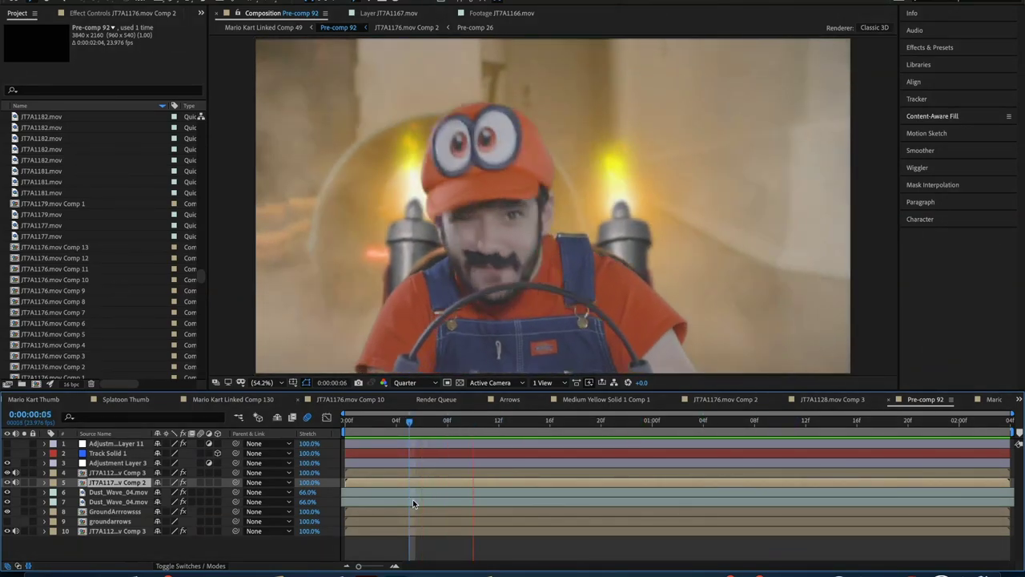
left_click_drag(489, 426, 358, 435)
key("space")
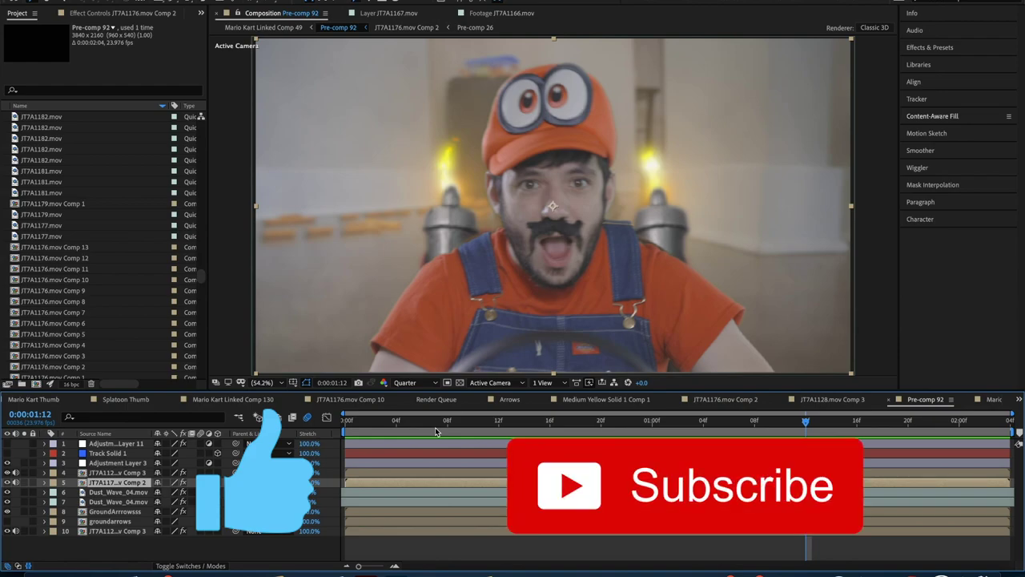
left_click(436, 431)
left_click_drag(504, 441, 601, 440)
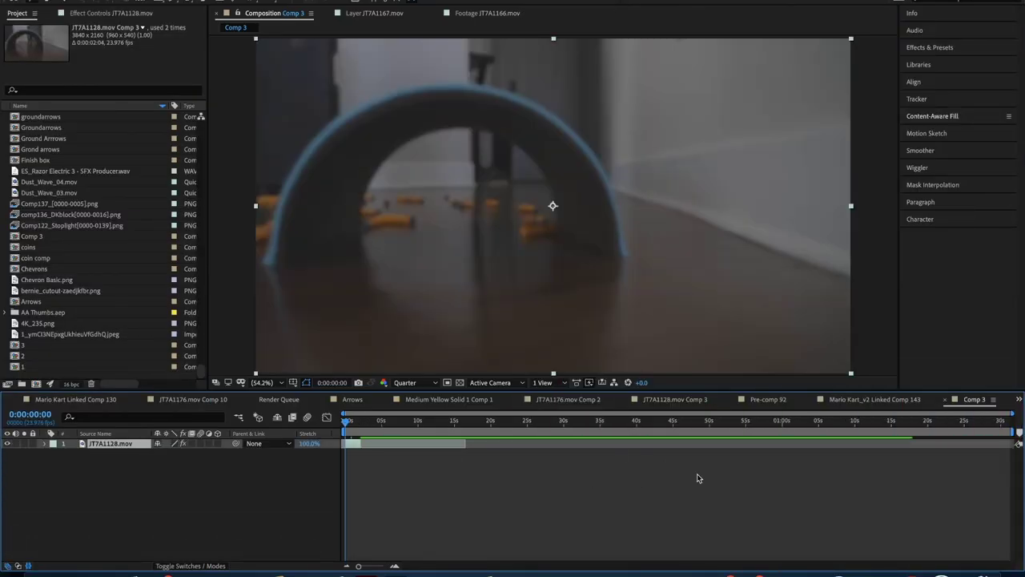
Step: Trim Comp 3's work area to the length of JT7A1128.mov and preview the tunnel footage
key("super+alt+b")
left_click_drag(358, 566, 382, 567)
key("space")
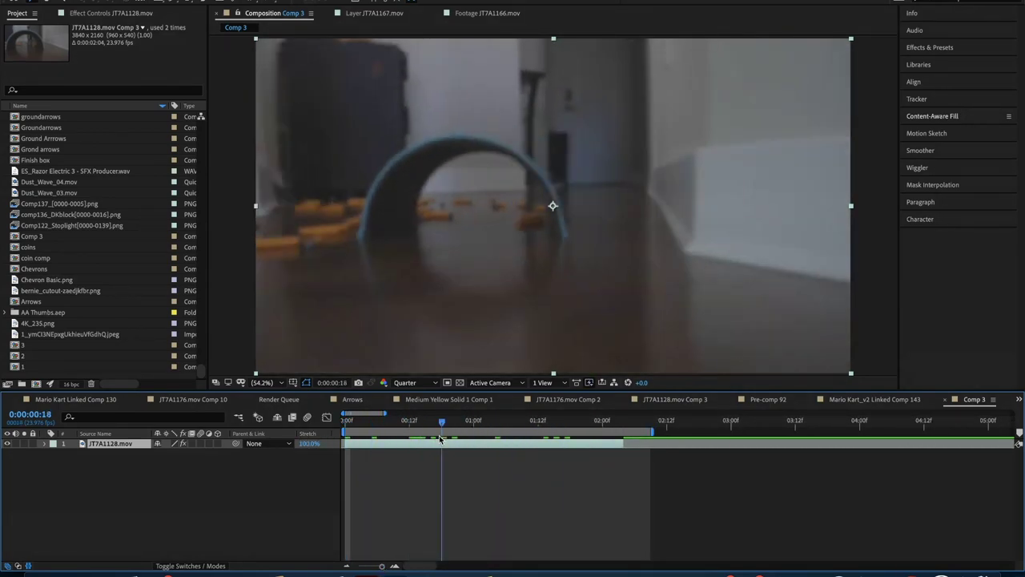
key("space")
Step: Show the effects on JT7A1128.mov, turn its Camera Lens Blur back on and scrub through the blurred background
left_click(136, 16)
left_click_drag(346, 420, 426, 420)
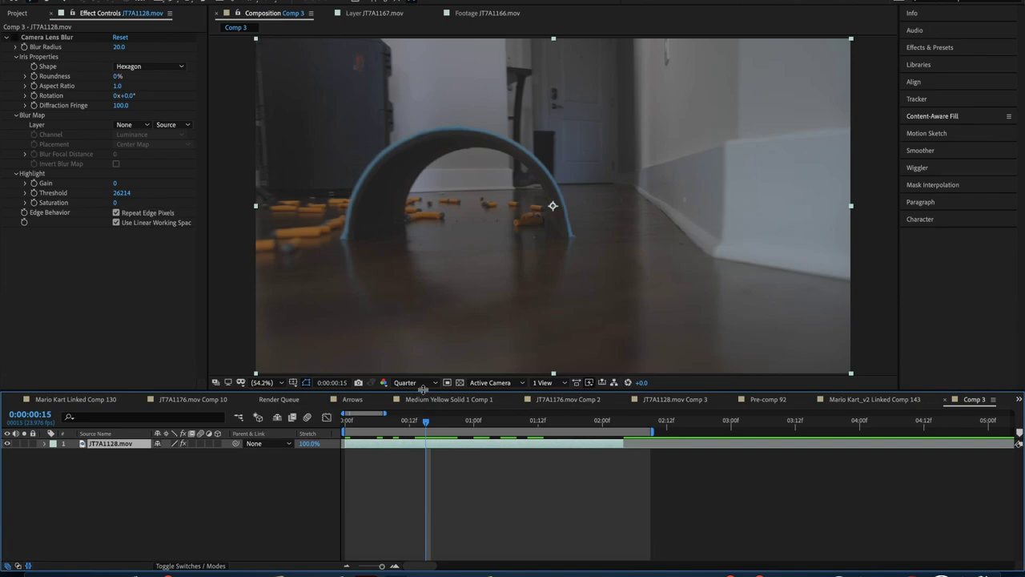
left_click_drag(427, 433, 453, 442)
left_click(14, 44)
mouse_move(447, 423)
left_mouse_down()
mouse_move(393, 427)
mouse_move(459, 429)
left_mouse_up()
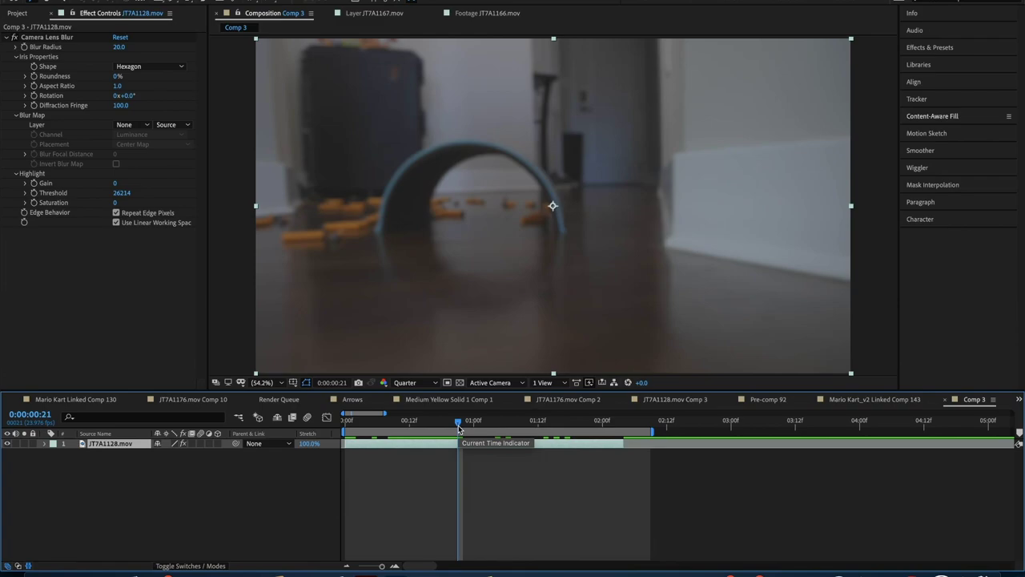
left_click_drag(457, 425, 385, 424)
left_click_drag(384, 425, 458, 425)
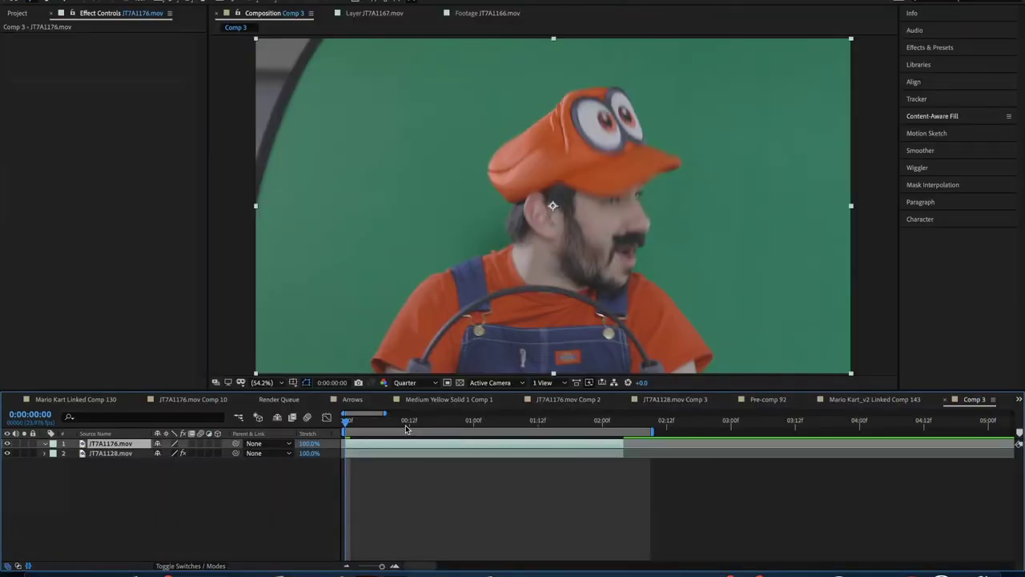
Step: Apply the Keylight (1.2) effect to the green-screen layer JT7A1176.mov
left_click_drag(522, 416, 415, 423)
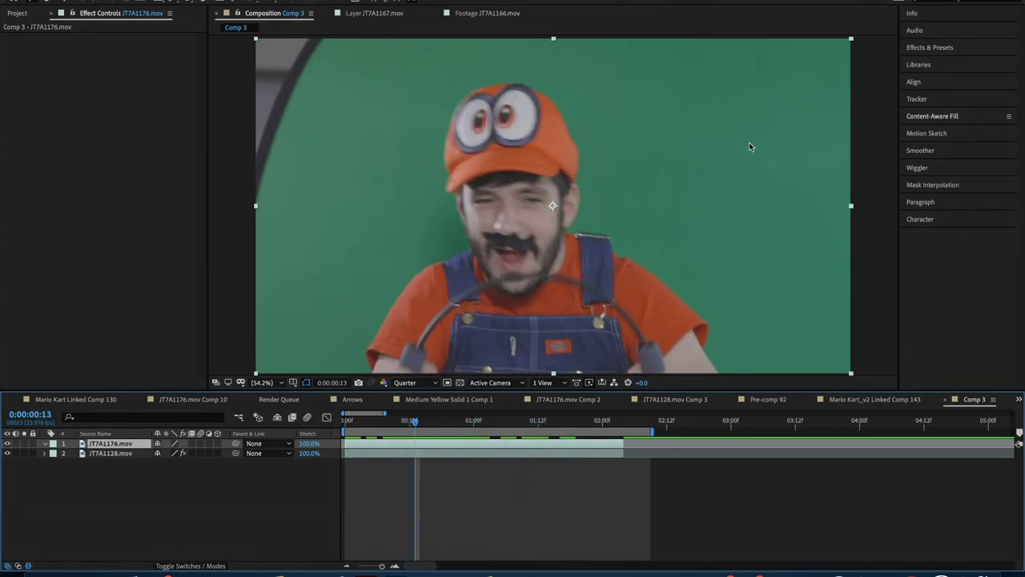
left_click(931, 47)
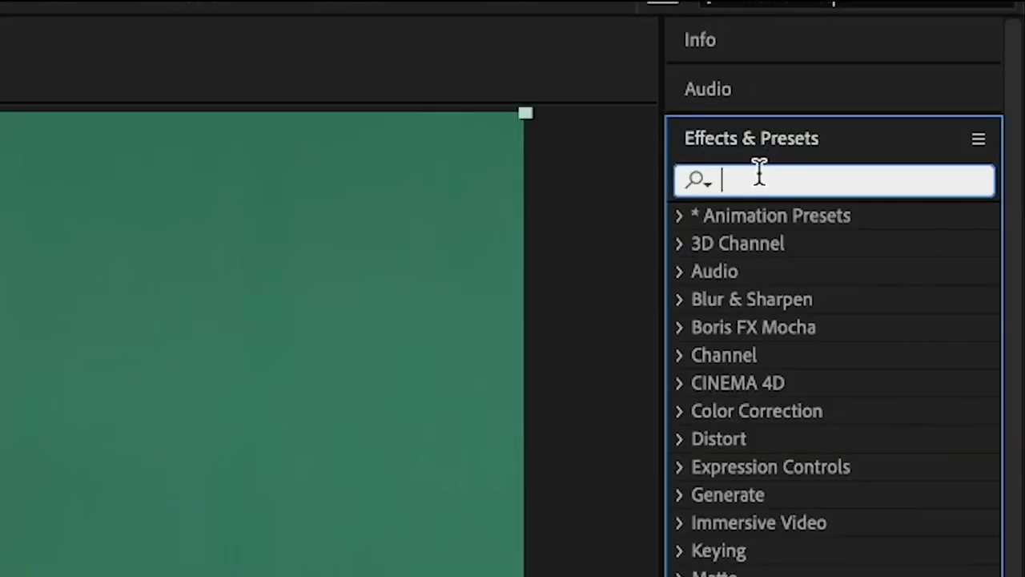
type("keyl")
left_click_drag(822, 322, 142, 445)
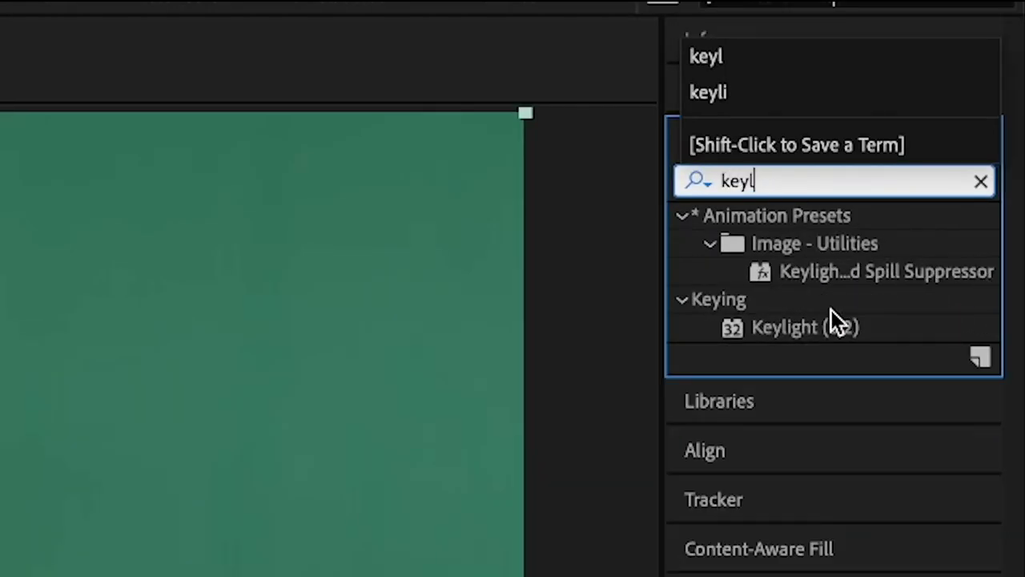
Step: Sample the green backdrop beside the driver as Keylight's Screen Colour and scrub through the keyed shot
left_click(139, 110)
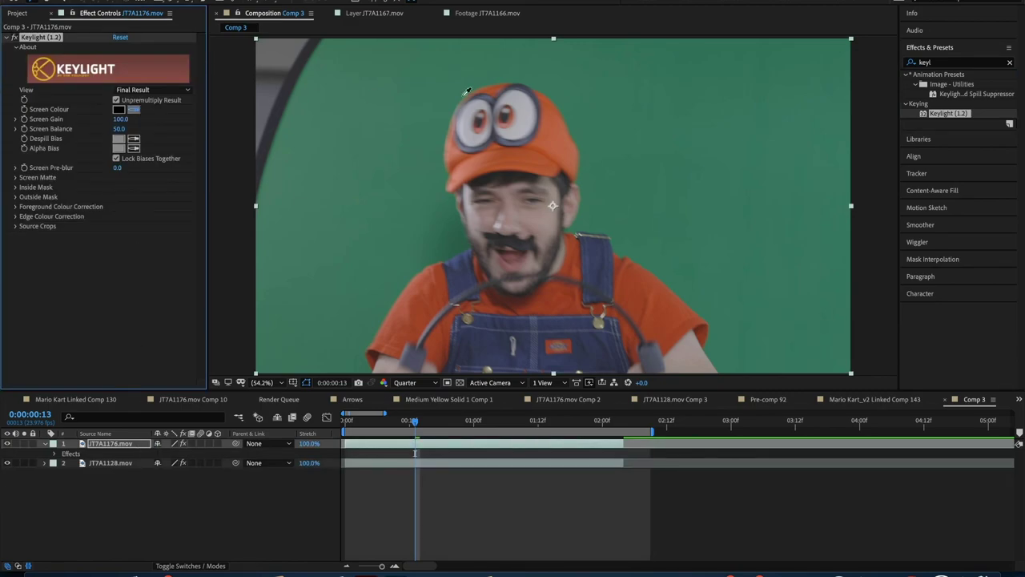
left_click(677, 181)
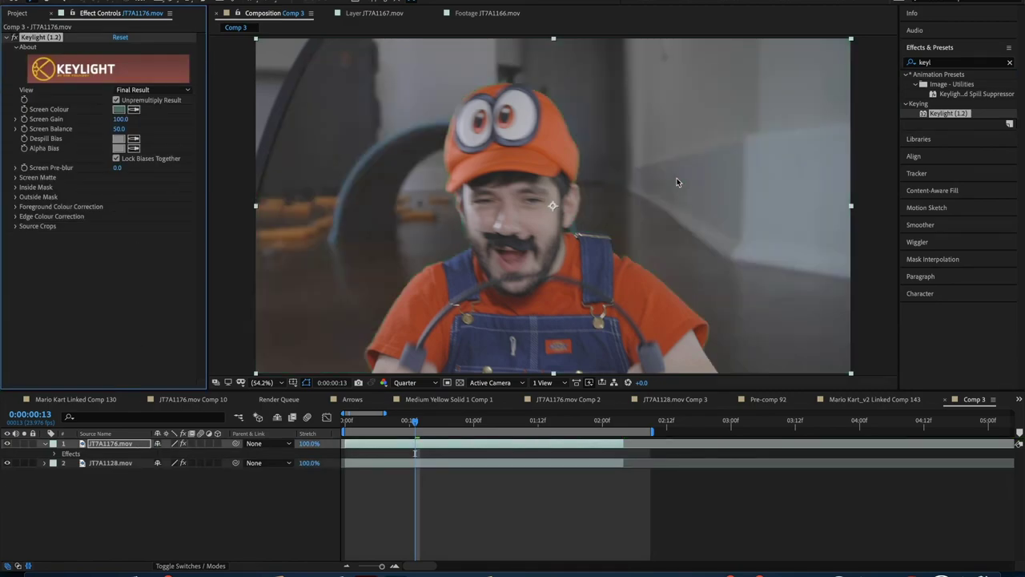
left_click_drag(418, 420, 383, 429)
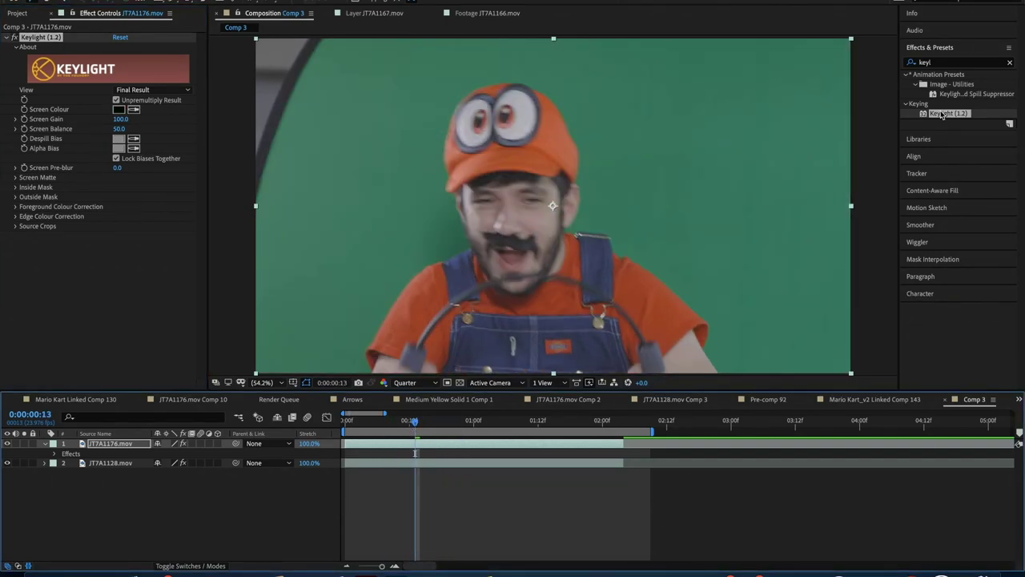
Step: Resample Keylight's Screen Colour from the green close to the driver's face and inspect the keyed layer on its own
left_click_drag(943, 114, 126, 181)
key("super+z")
left_click(133, 109)
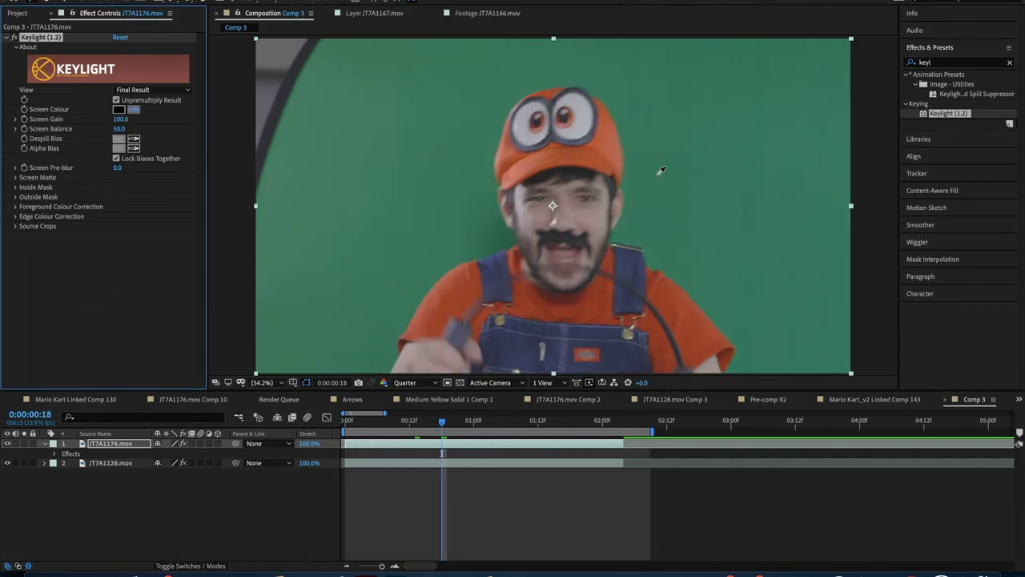
left_click(643, 187)
left_click_drag(442, 425, 490, 425)
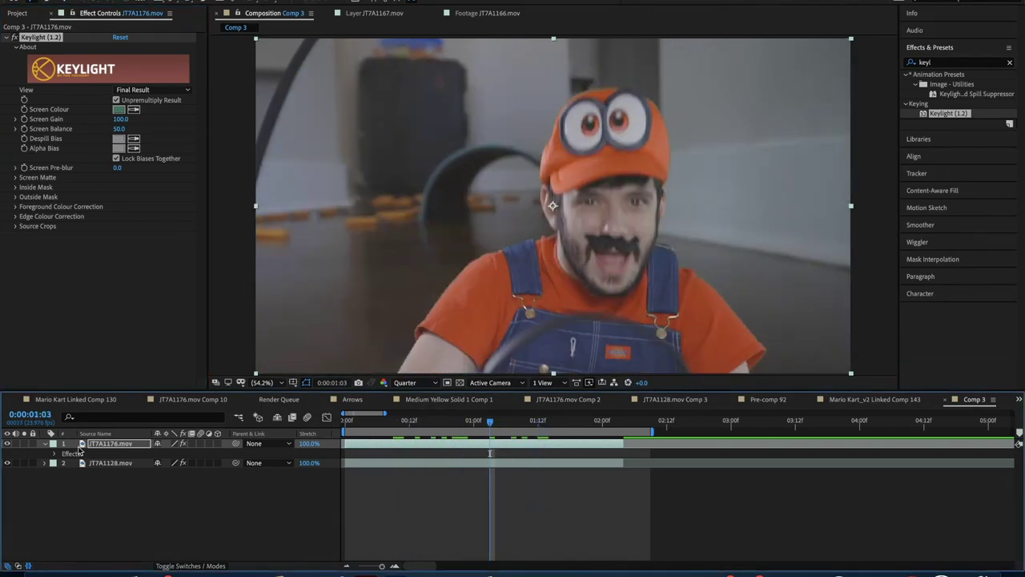
left_click(23, 443)
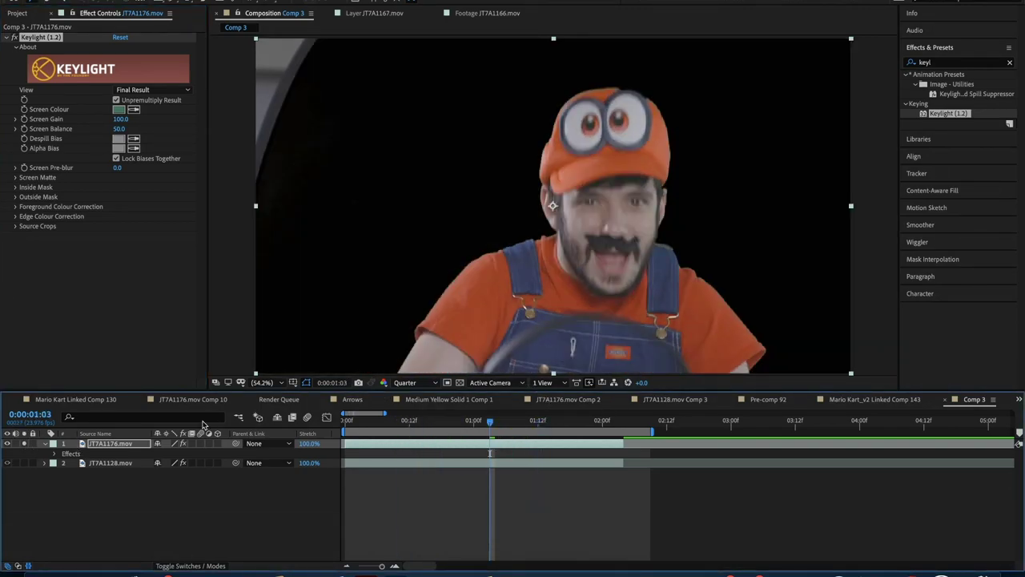
left_click(23, 443)
Step: Switch Keylight's view to Combined Matte and set the Screen Matte's Clip Black to 28 and Clip White to 77
left_click(109, 443)
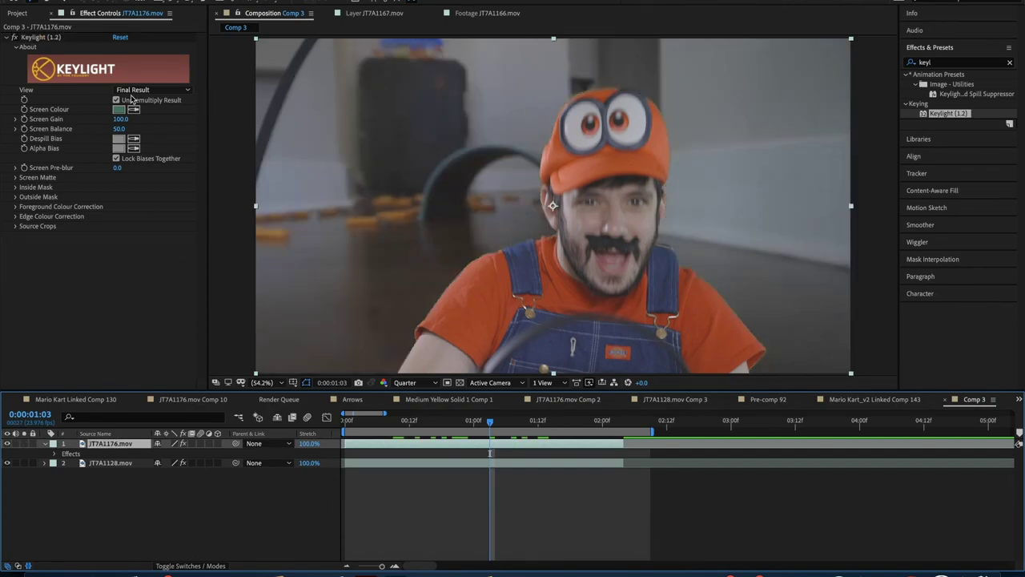
left_click(155, 90)
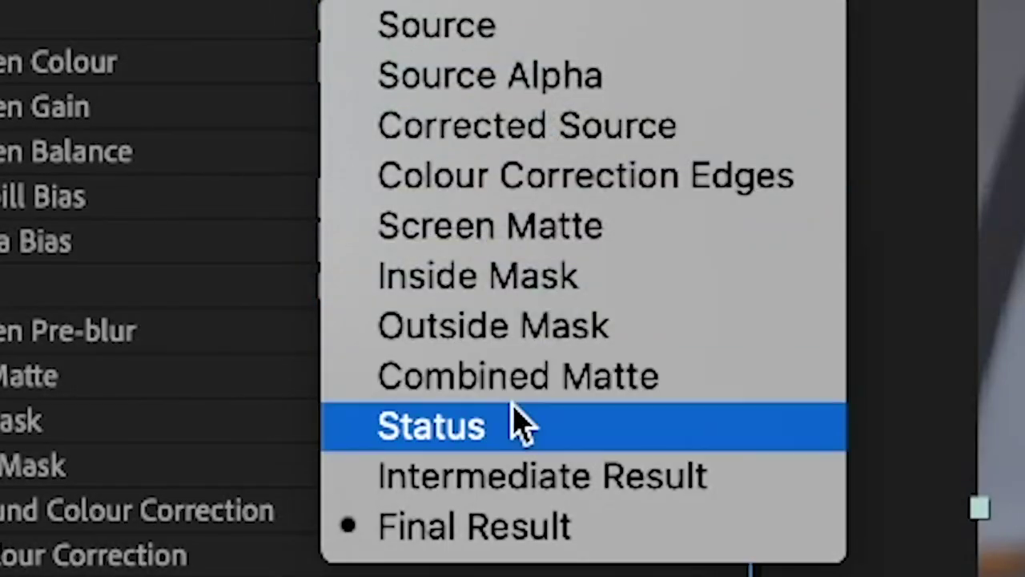
left_click(516, 398)
left_click_drag(473, 420, 431, 420)
left_click(16, 177)
mouse_move(119, 186)
left_mouse_down()
mouse_move(128, 186)
mouse_move(117, 201)
left_mouse_up()
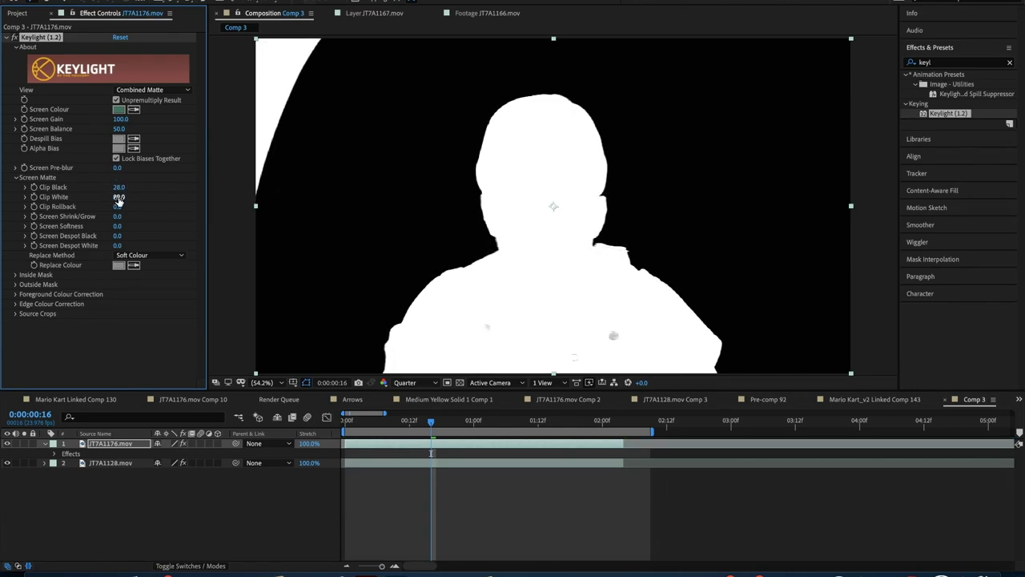
left_click_drag(119, 198, 112, 196)
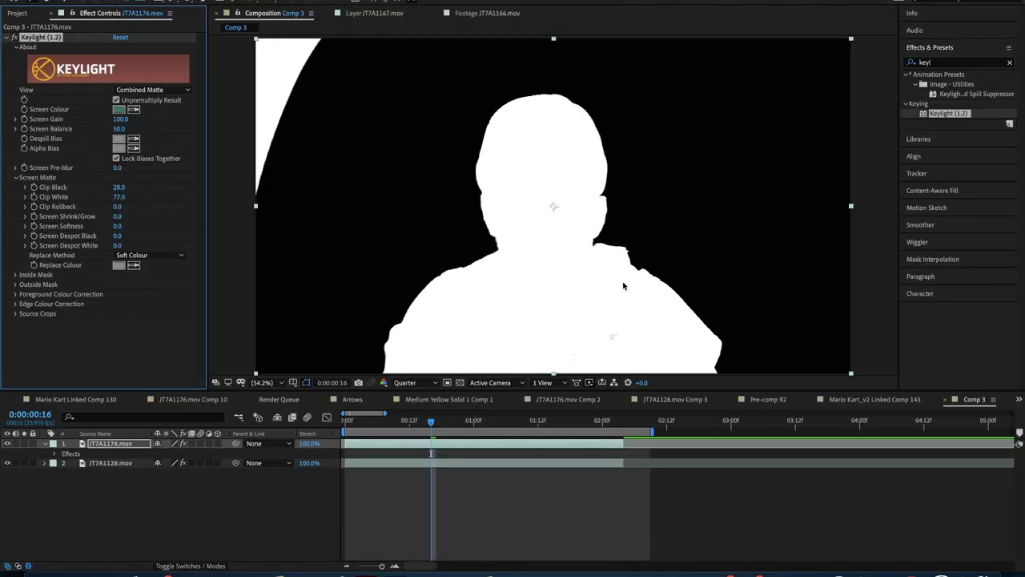
Step: Lower Clip White to 65 and return Keylight's view to Final Result to check the key
key("space")
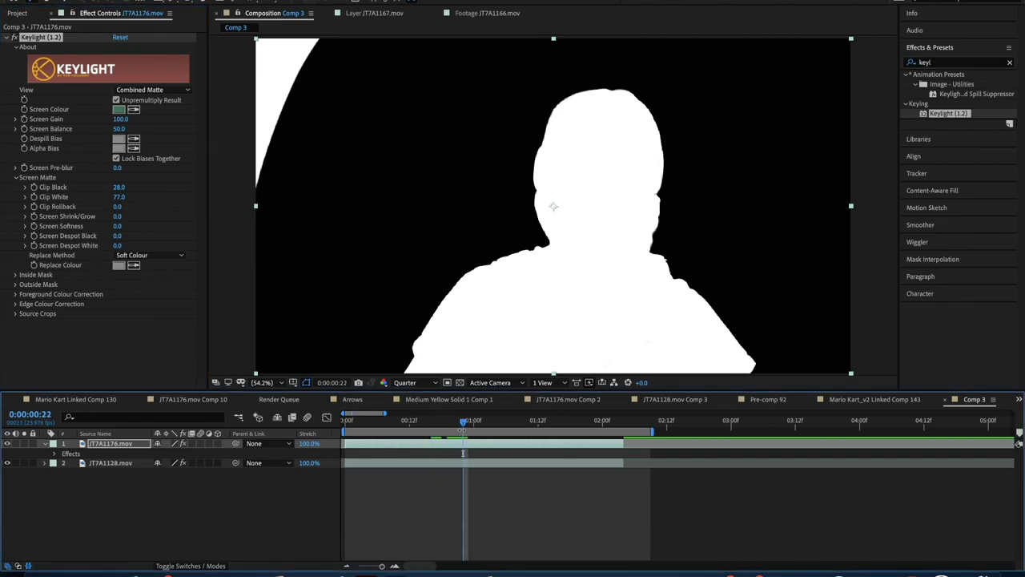
left_click(152, 89)
left_click(140, 208)
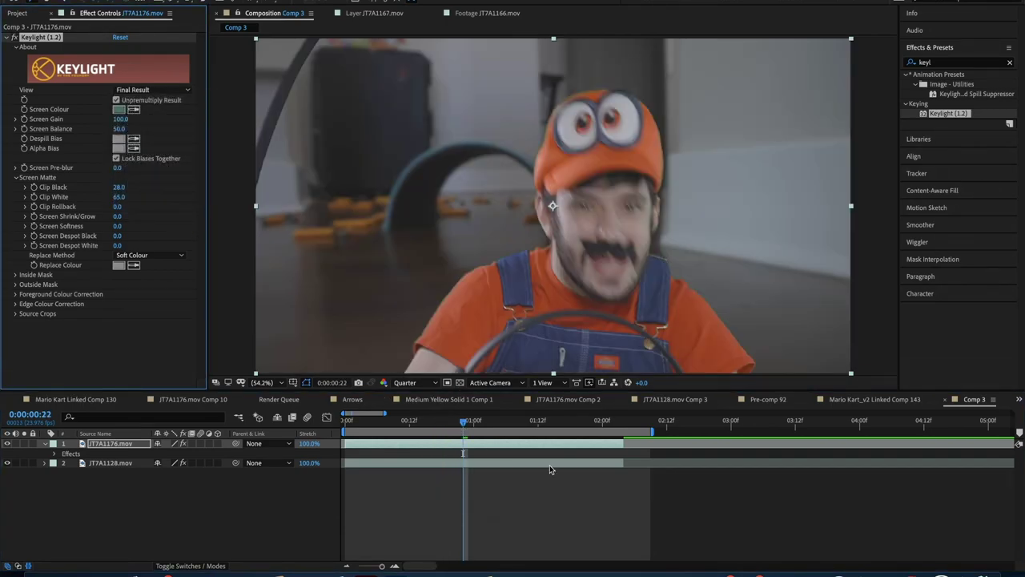
left_click_drag(475, 425, 538, 423)
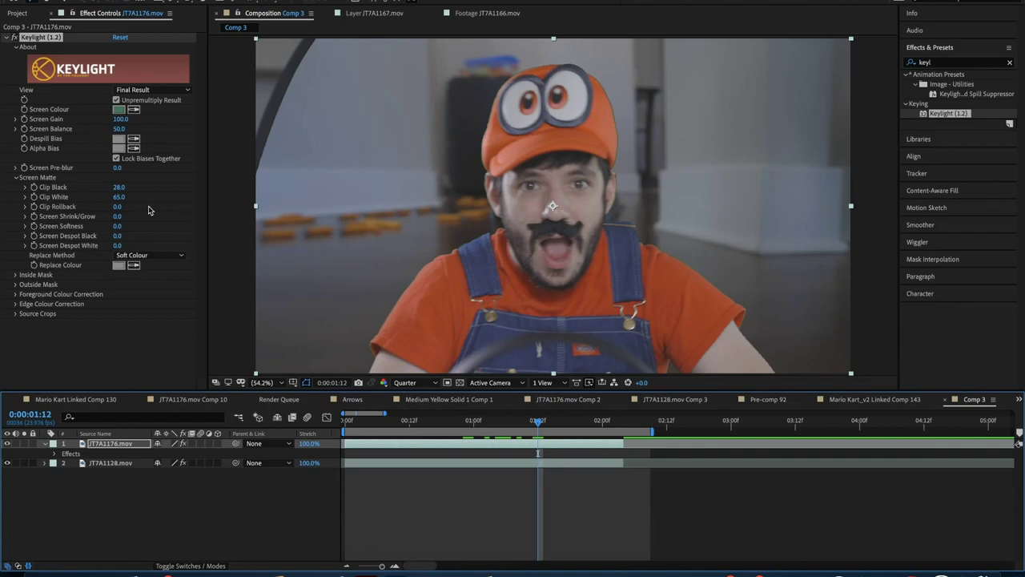
Step: Set Keylight's Screen Shrink/Grow to -2.7 and Screen Softness to 2.3 to refine the matte edge
left_click_drag(118, 217, 103, 216)
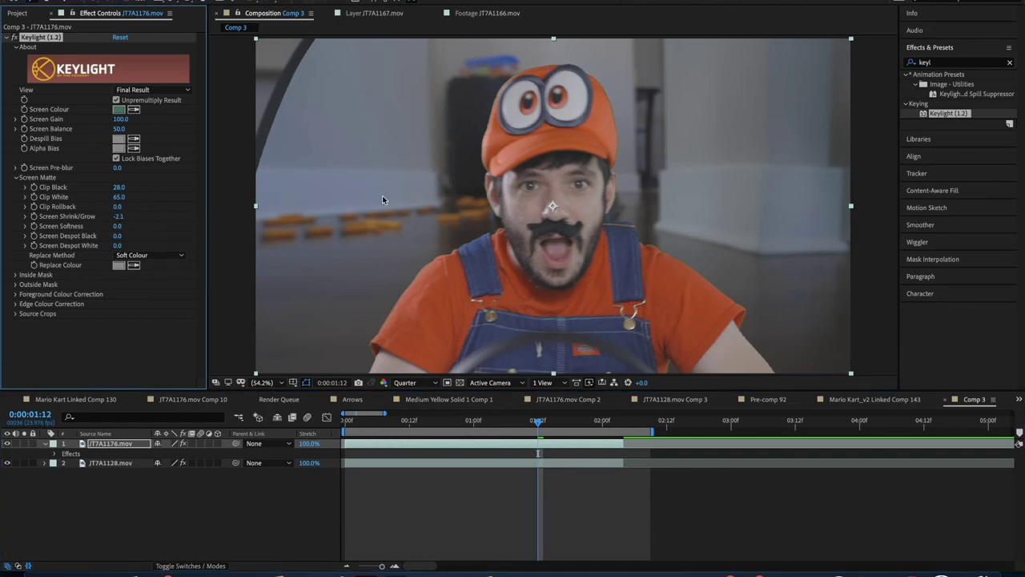
mouse_move(117, 226)
left_mouse_down()
mouse_move(128, 226)
mouse_move(110, 217)
left_mouse_up()
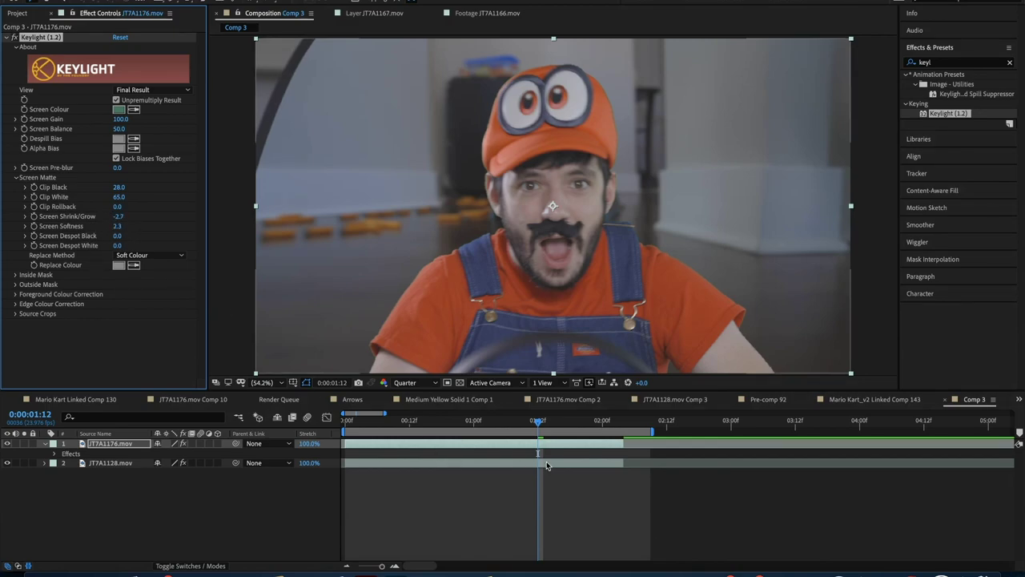
mouse_move(555, 423)
left_mouse_down()
mouse_move(454, 425)
mouse_move(554, 424)
left_mouse_up()
left_click(495, 487)
left_click(175, 3)
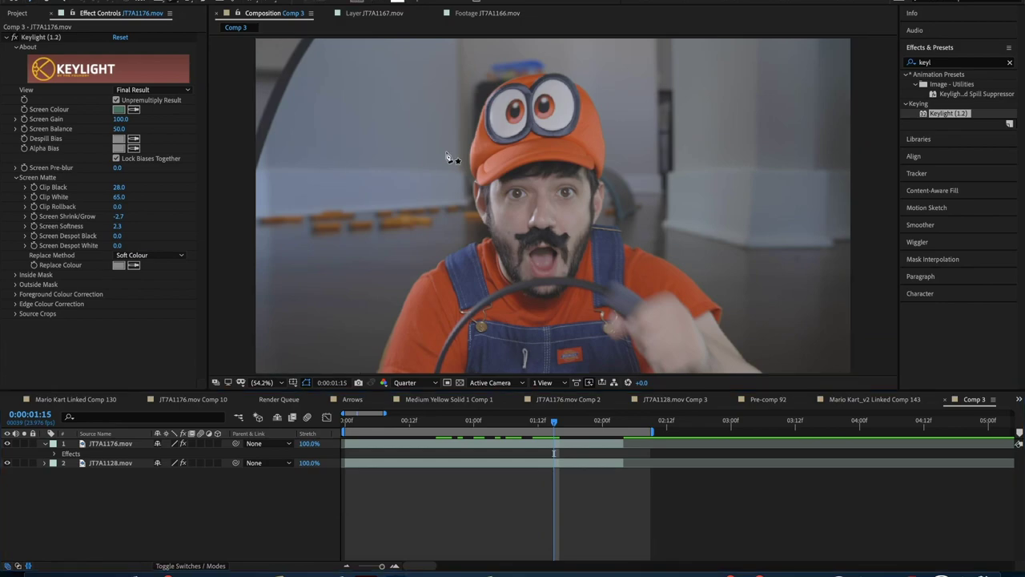
scroll(447, 153, "down", 3)
scroll(446, 154, "up", 2)
scroll(451, 156, "down", 2)
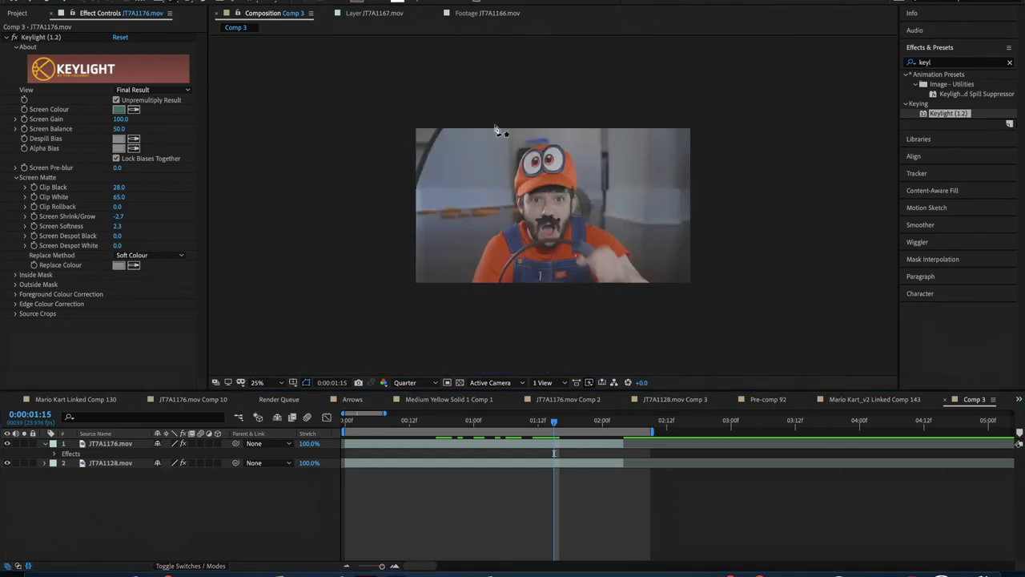
left_click(492, 112)
key("super+z")
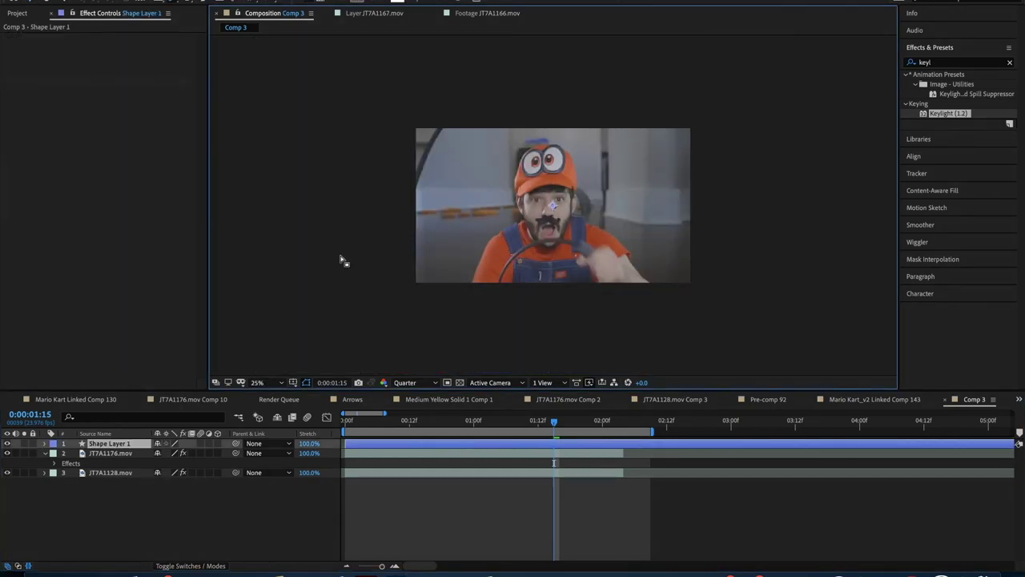
left_click(132, 446)
key("Delete")
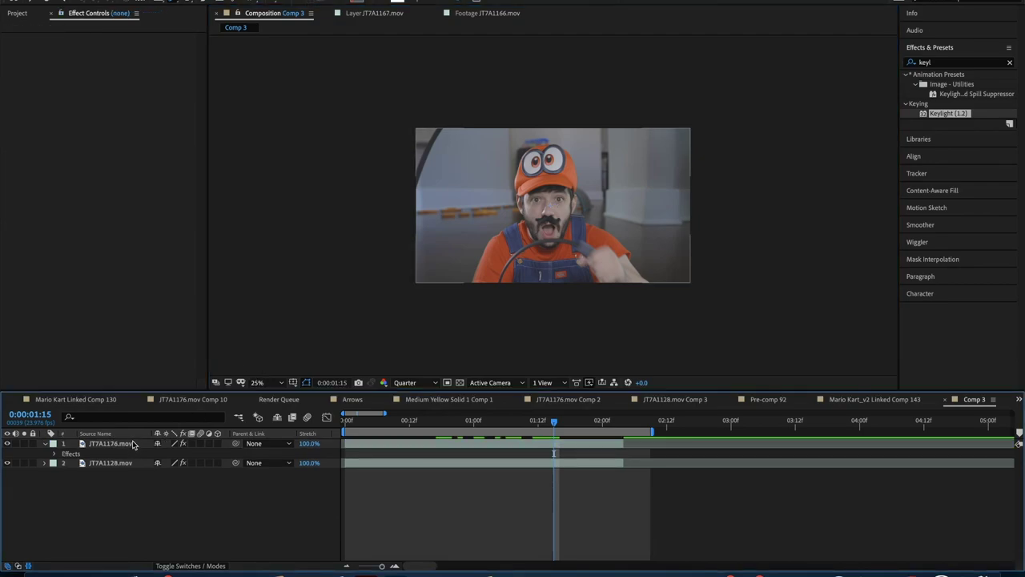
Step: Draw a closed Pen mask on JT7A1176.mov around the driver, cutting off the dark backdrop rim in the upper-left corner
left_click(130, 445)
scroll(484, 149, "up", 2)
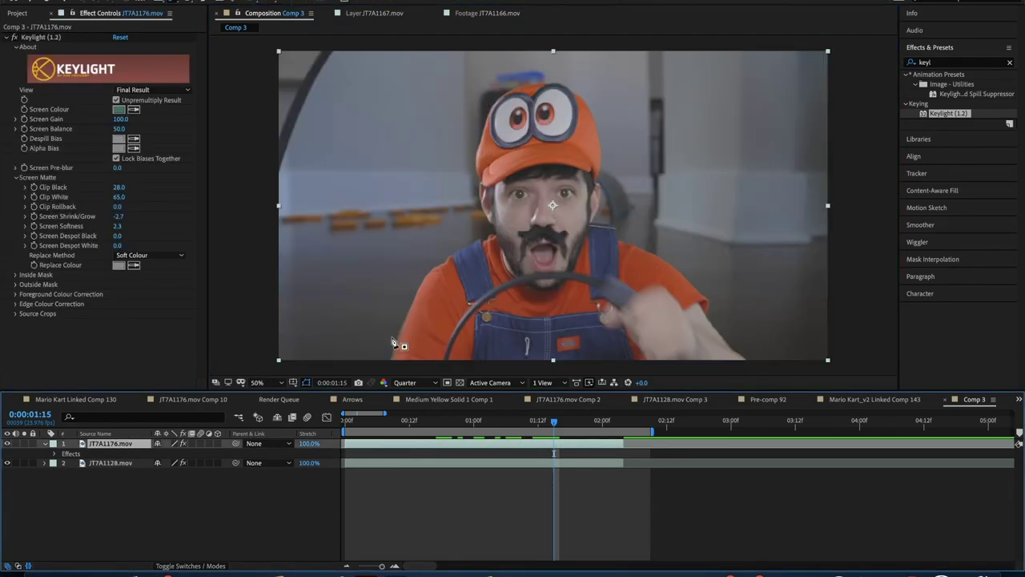
scroll(428, 248, "down", 2)
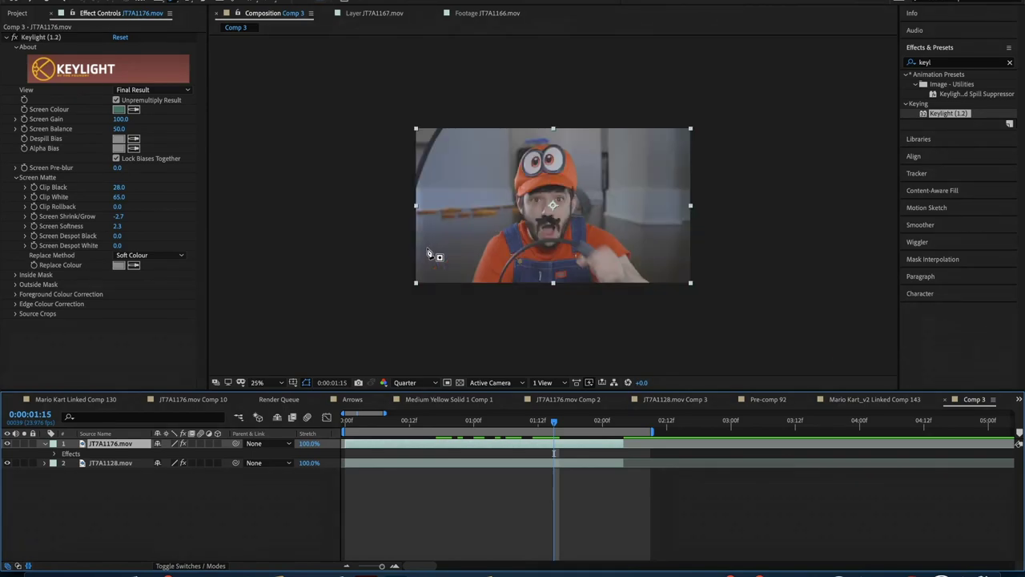
left_click(452, 141)
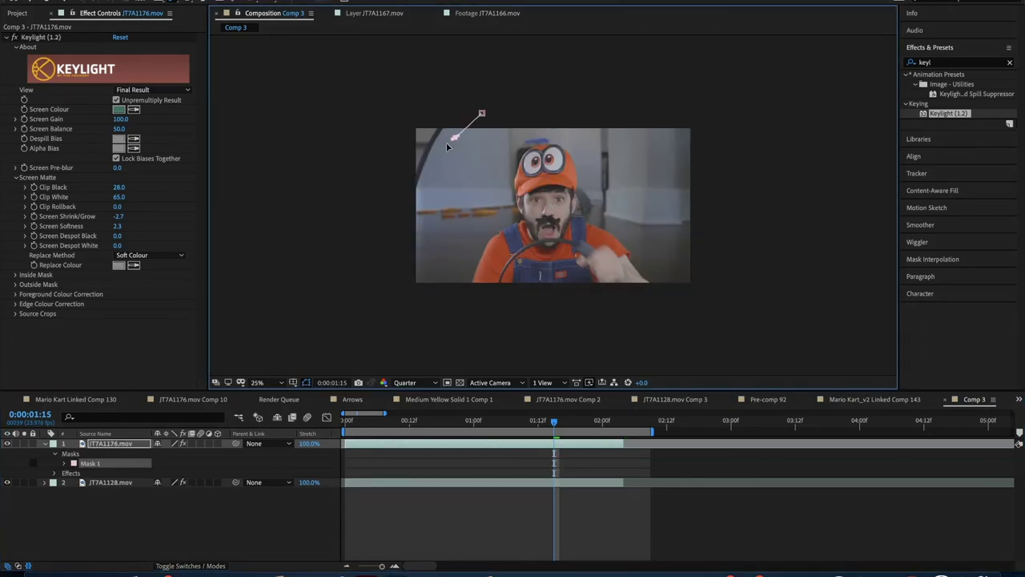
left_click(401, 302)
left_click(505, 308)
left_click(586, 303)
left_click(708, 302)
left_click(735, 224)
left_click(721, 107)
left_click(621, 101)
left_click(493, 103)
left_click(481, 113)
Step: Fit the composition to the viewer and play back the masked green-screen key over the background
left_click(263, 381)
left_click(270, 186)
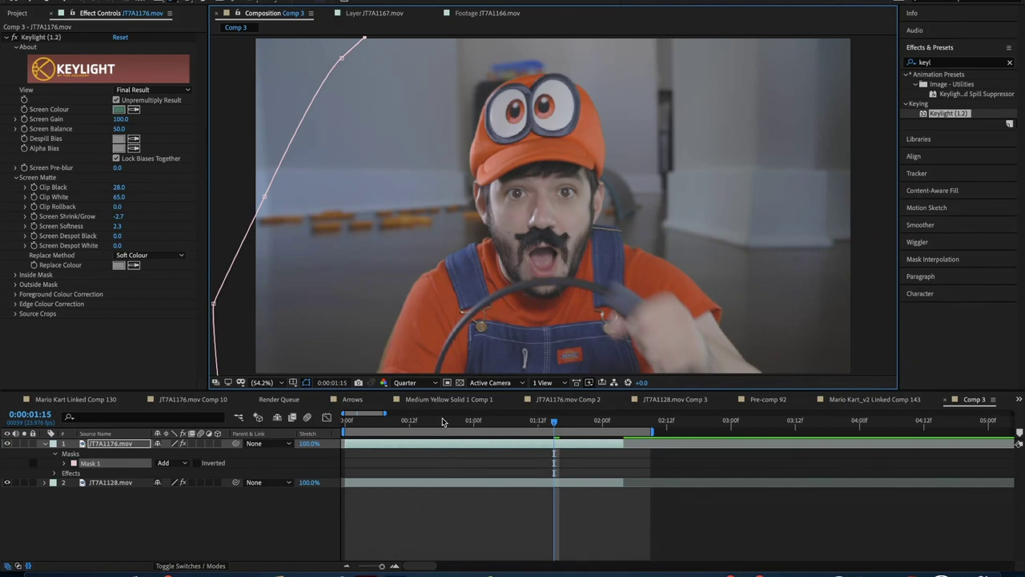
left_click(361, 421)
key("space")
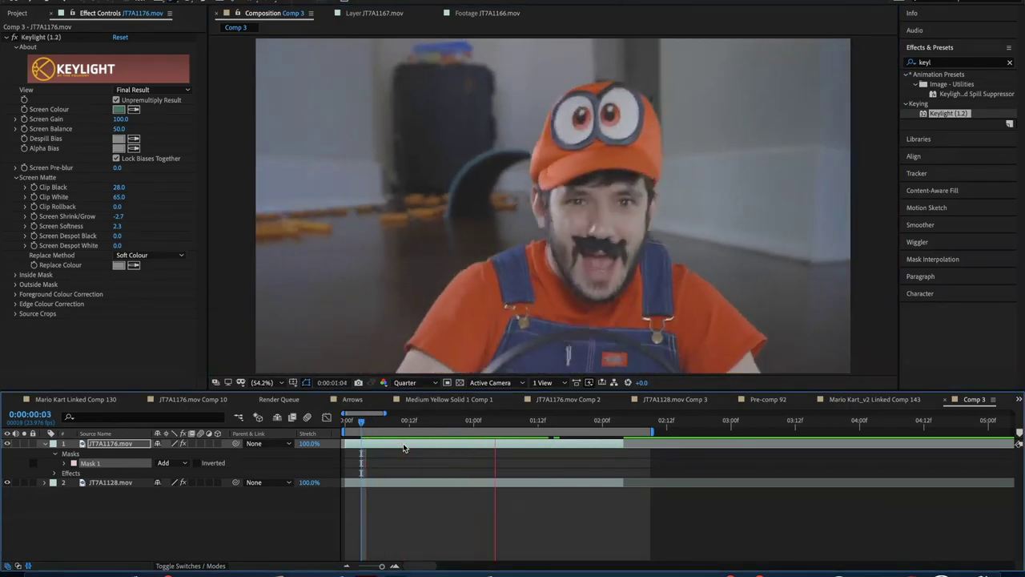
left_click(372, 420)
left_click_drag(373, 421, 452, 429)
Step: Apply the Curves effect to JT7A1176.mov, pulling down the RGB curve's white end and slightly lifting its black end
left_click(957, 61)
type("curv")
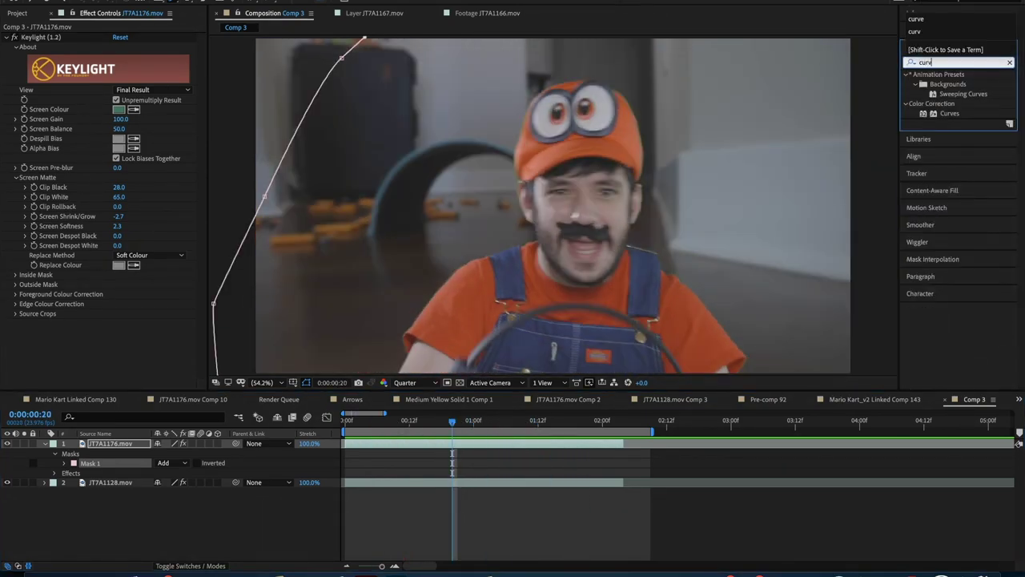
left_click_drag(949, 114, 121, 447)
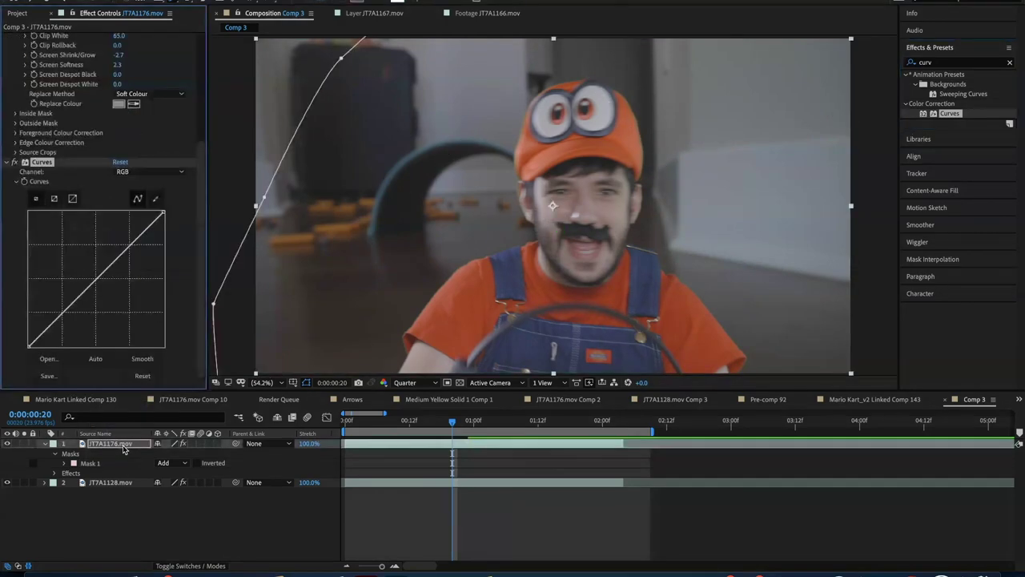
left_click_drag(162, 213, 168, 218)
left_click_drag(30, 345, 14, 343)
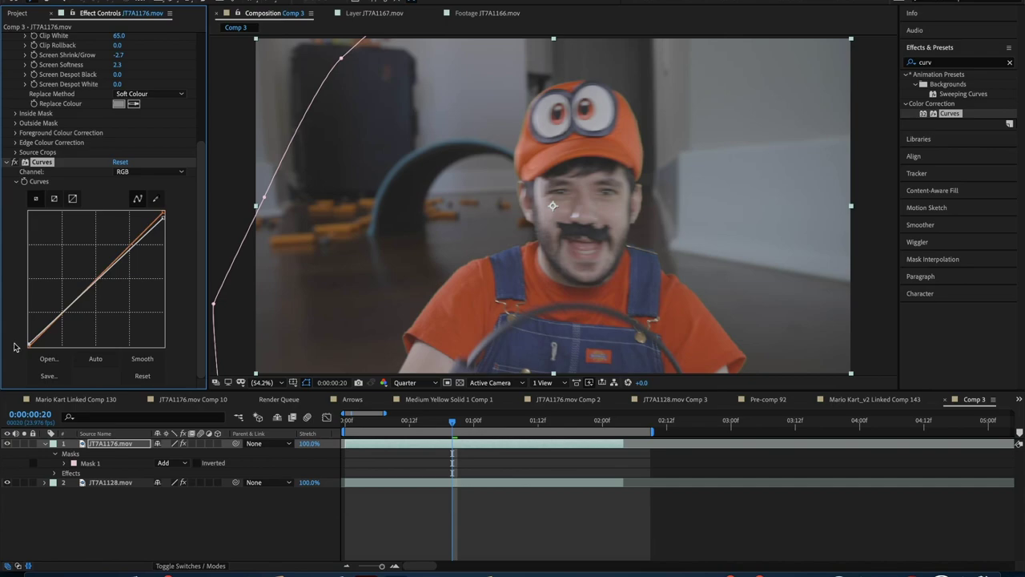
key("space")
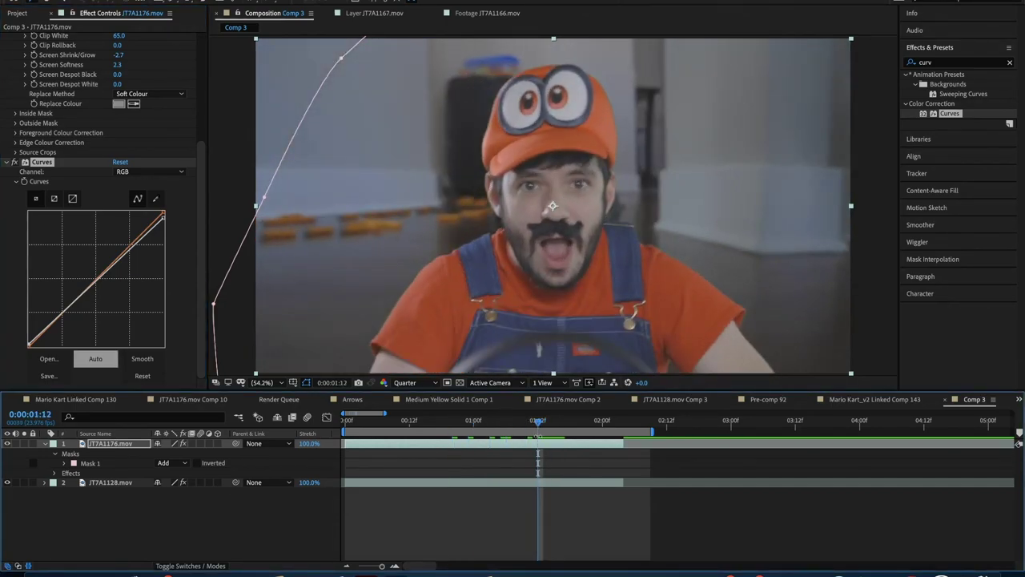
left_click_drag(163, 220, 169, 232)
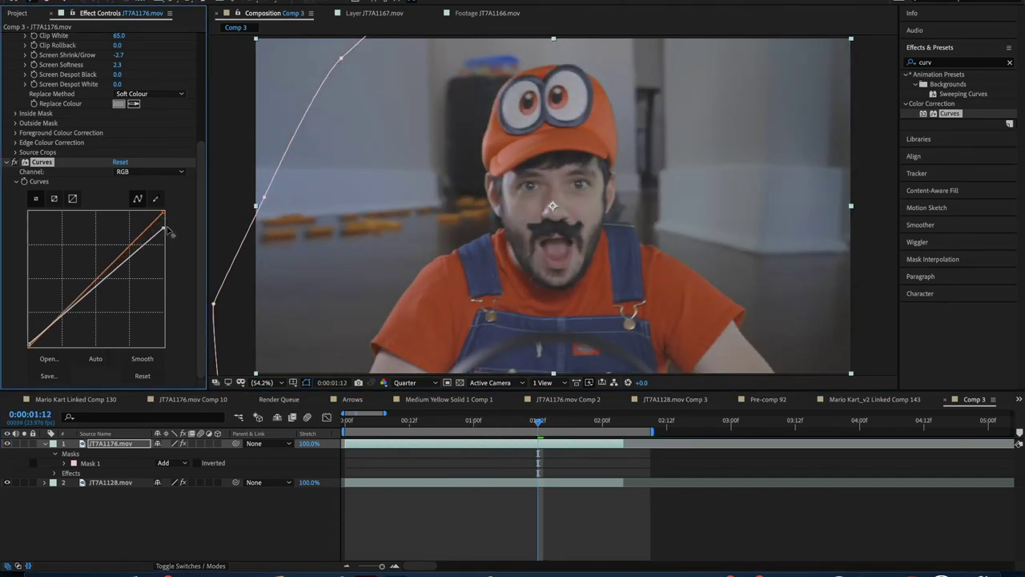
Step: Play back Comp 3 from near the start to check the driver's colour correction against the background
left_click_drag(485, 418, 355, 421)
key("space")
key("space")
left_click(360, 423)
key("space")
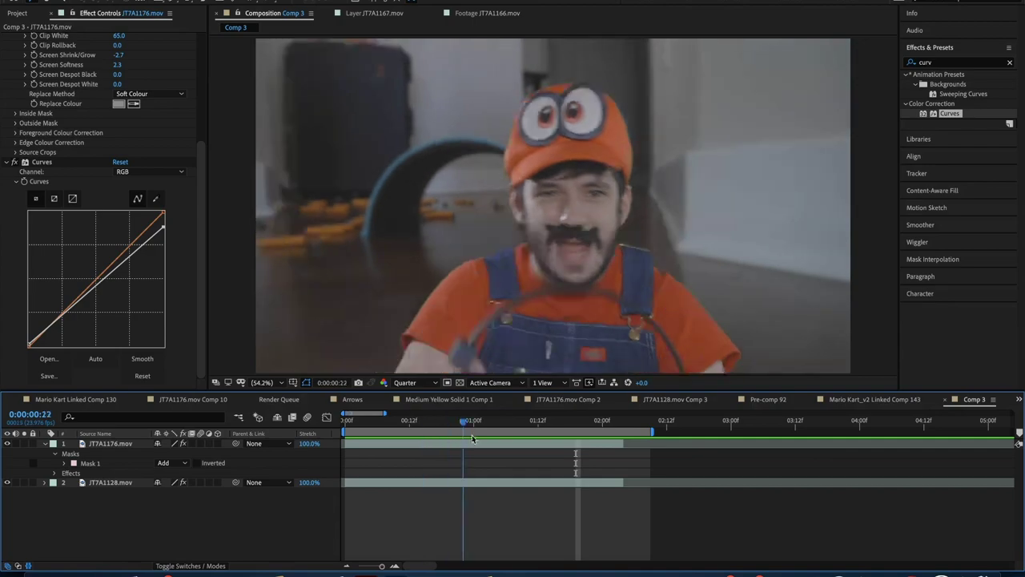
left_click(432, 422)
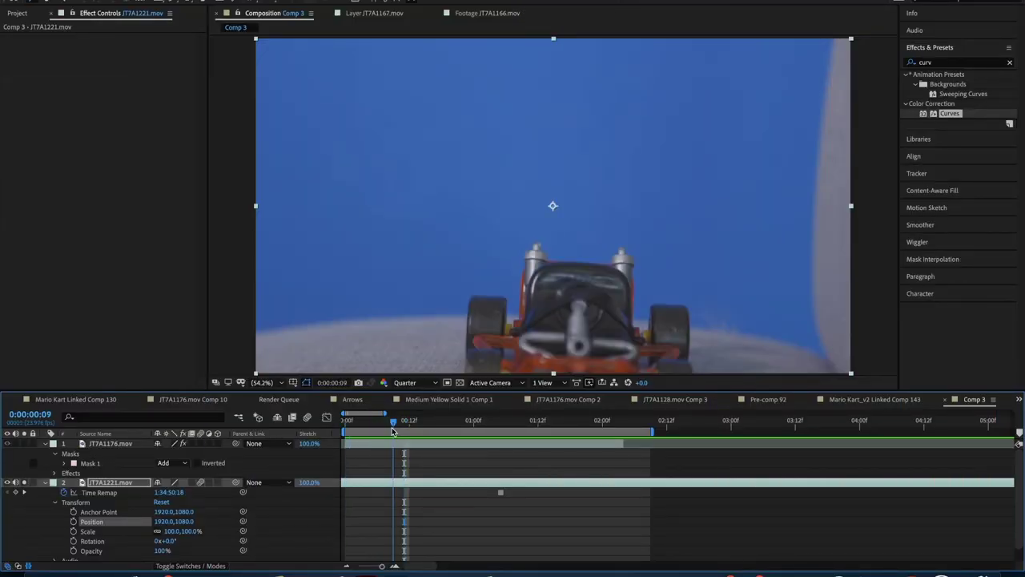
Step: Apply Keylight (1.2) to JT7A1221.mov at 0:00:00:09 and key out the blue backdrop behind the kart
scroll(390, 281, "down", 1)
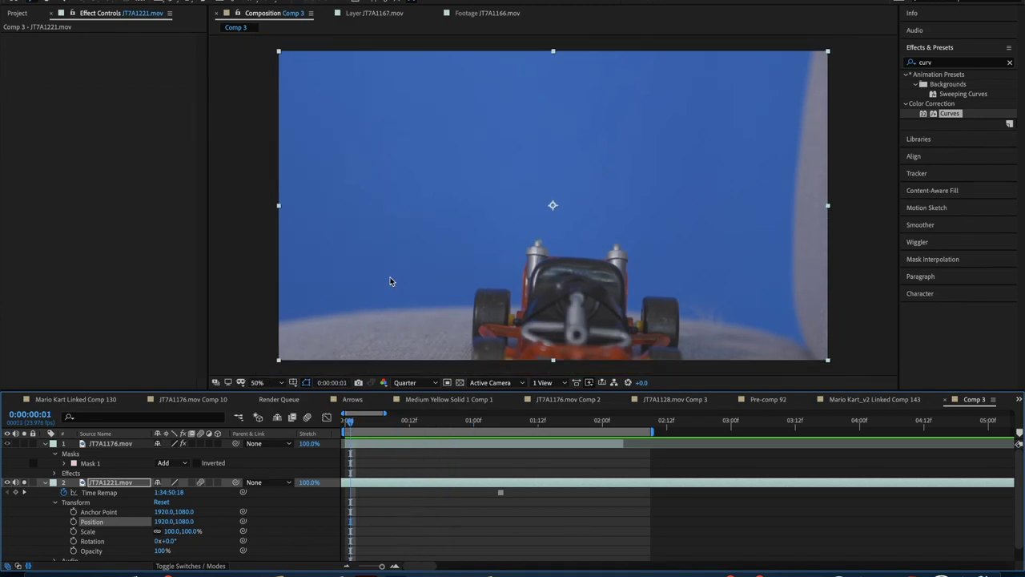
key("shift+/")
left_click_drag(436, 436, 394, 422)
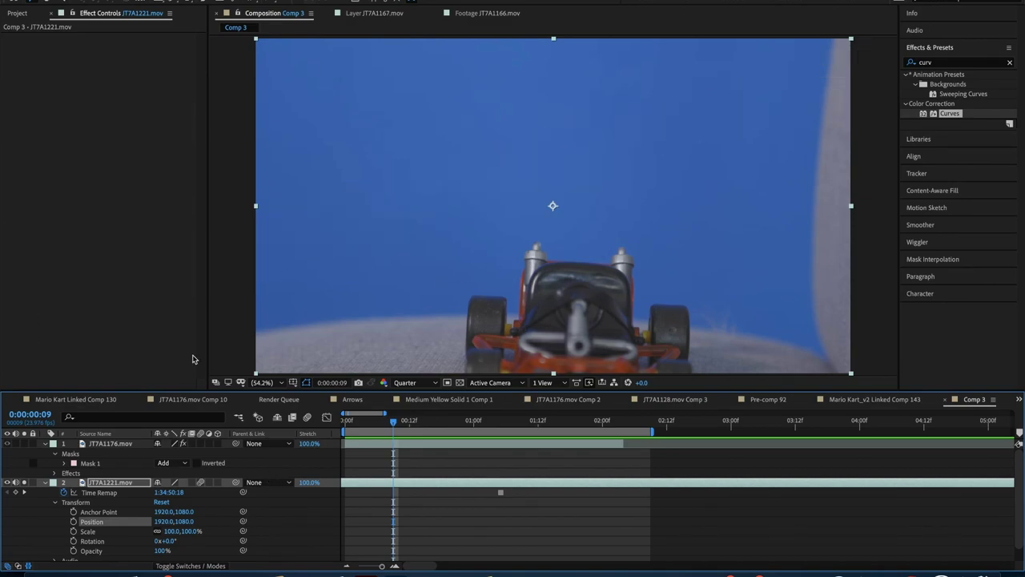
left_click(949, 62)
type("keyl")
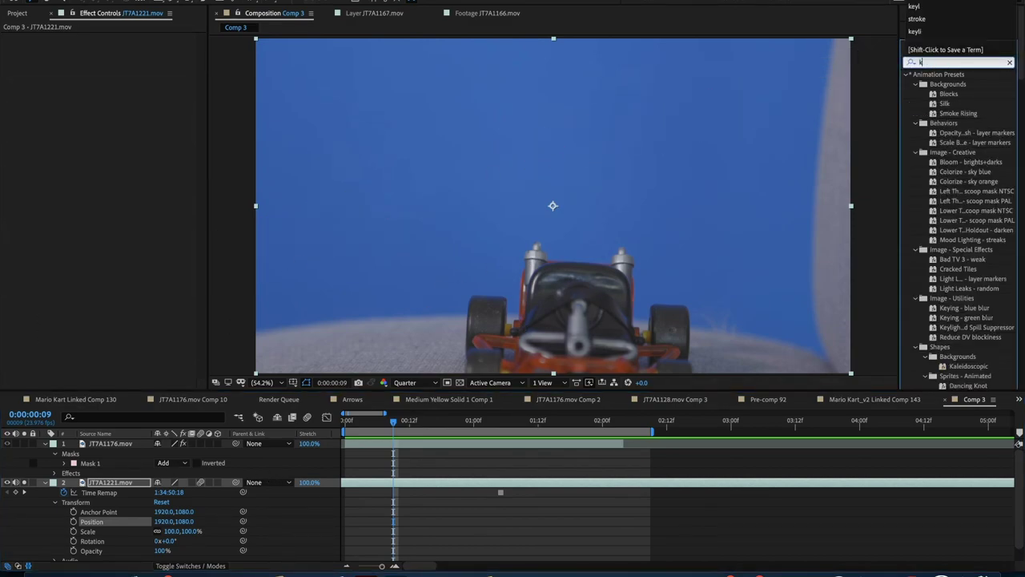
left_click_drag(945, 113, 128, 126)
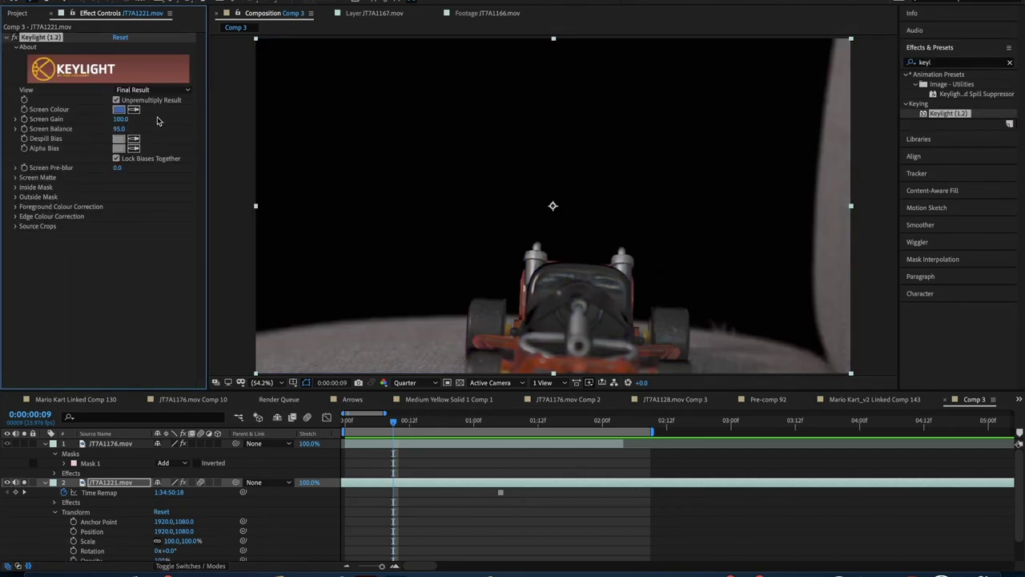
Step: Refine the kart's Keylight matte using Combined Matte and Final Result: Clip Black 18, Clip White 48, Screen Shrink/Grow -2.0, Screen Softness 2.2
left_click(164, 90)
left_click(176, 180)
left_click(16, 178)
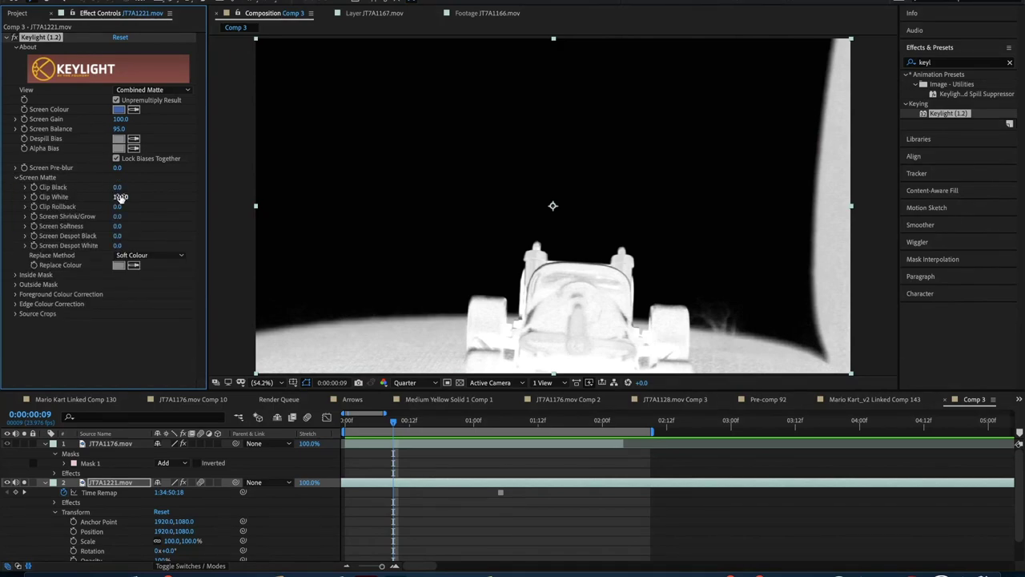
left_click_drag(128, 187, 91, 192)
left_click(152, 90)
left_click(166, 212)
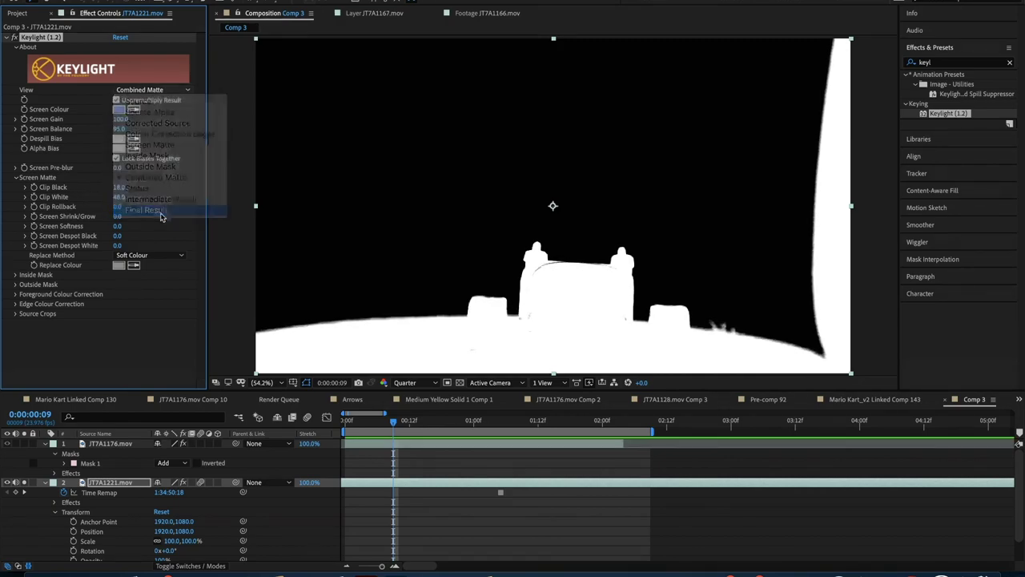
left_click_drag(120, 227, 133, 225)
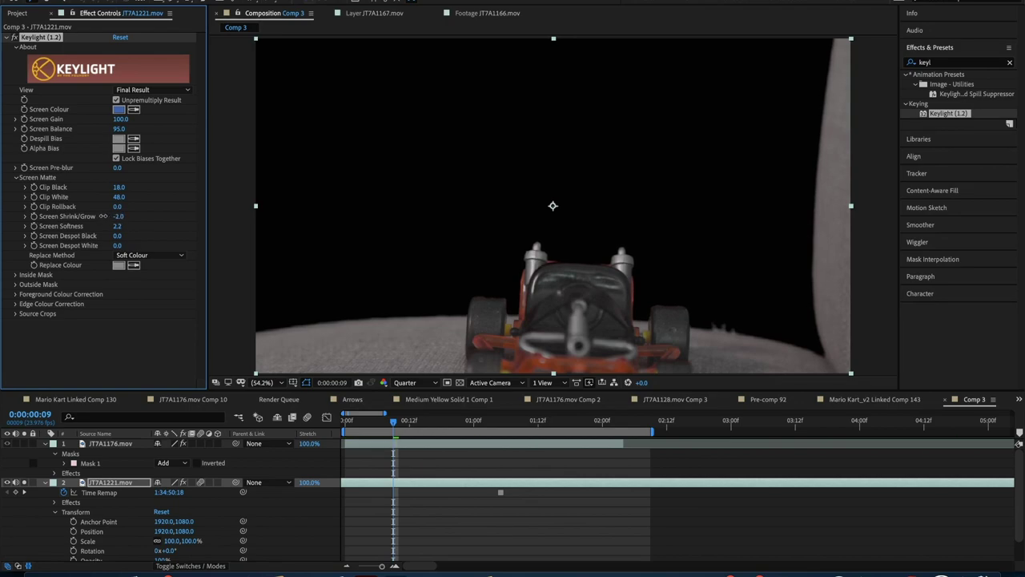
Step: Draw Pen masks on JT7A1221.mov, one around the kart's seat and exhaust pipes and one around each wheel
left_click_drag(566, 221, 515, 167)
scroll(457, 105, "up", 1)
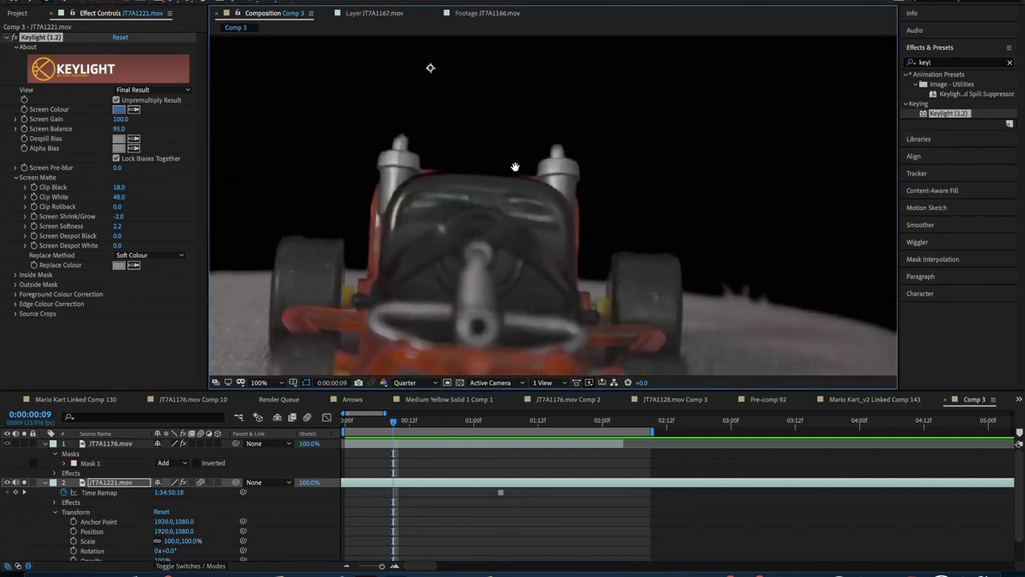
scroll(523, 166, "down", 1)
scroll(597, 204, "up", 2)
scroll(607, 211, "down", 2)
scroll(597, 204, "up", 2)
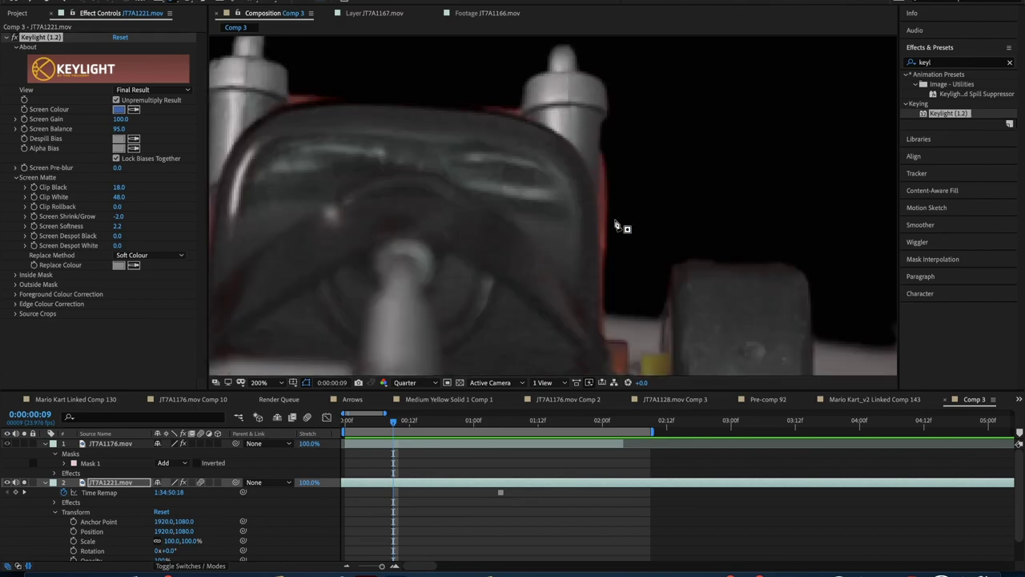
left_click(625, 192)
left_click(624, 242)
left_click(619, 266)
left_click(612, 295)
left_click(608, 309)
left_click(606, 337)
left_click(628, 342)
left_click(635, 363)
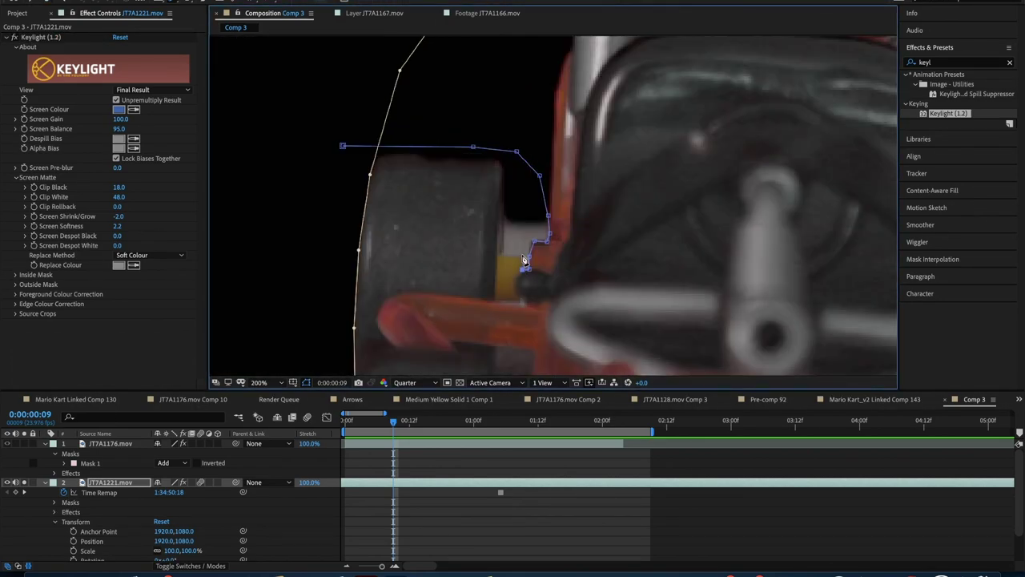
Step: Set Mask 3 on JT7A1221.mov to Subtract and unsolo the layer to show the driver and background
left_click(172, 540)
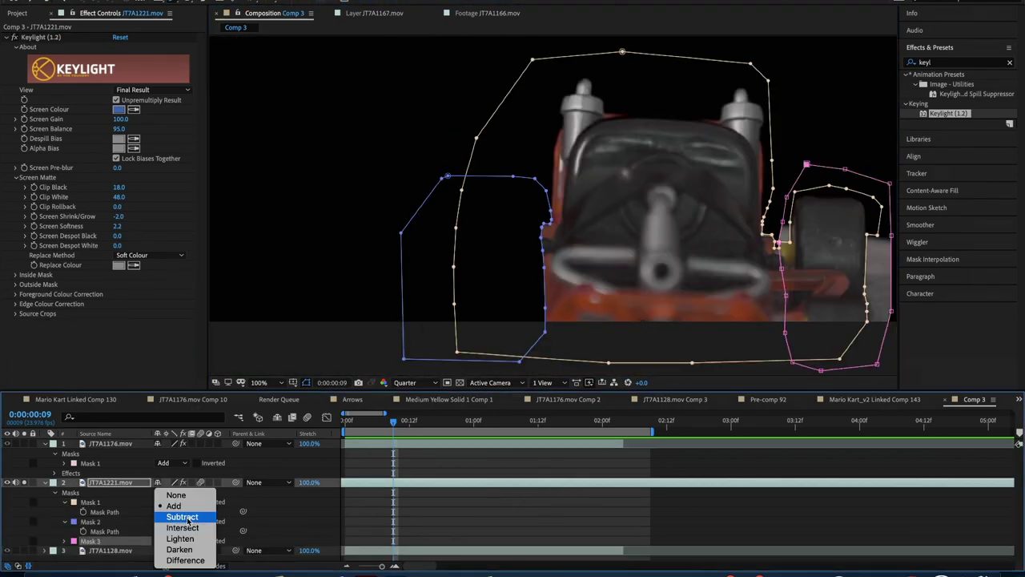
left_click(183, 517)
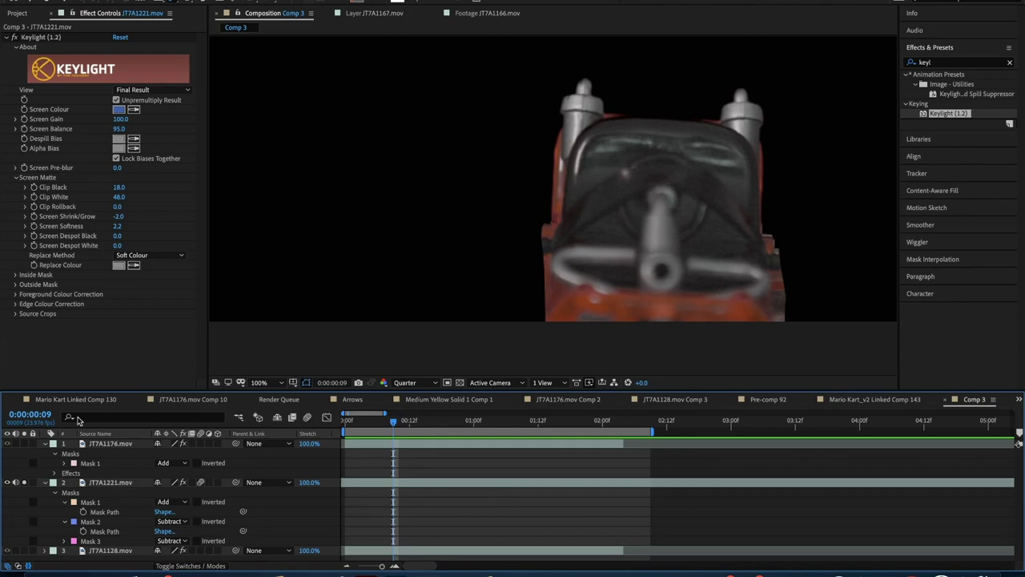
left_click(98, 448)
scroll(376, 282, "down", 2)
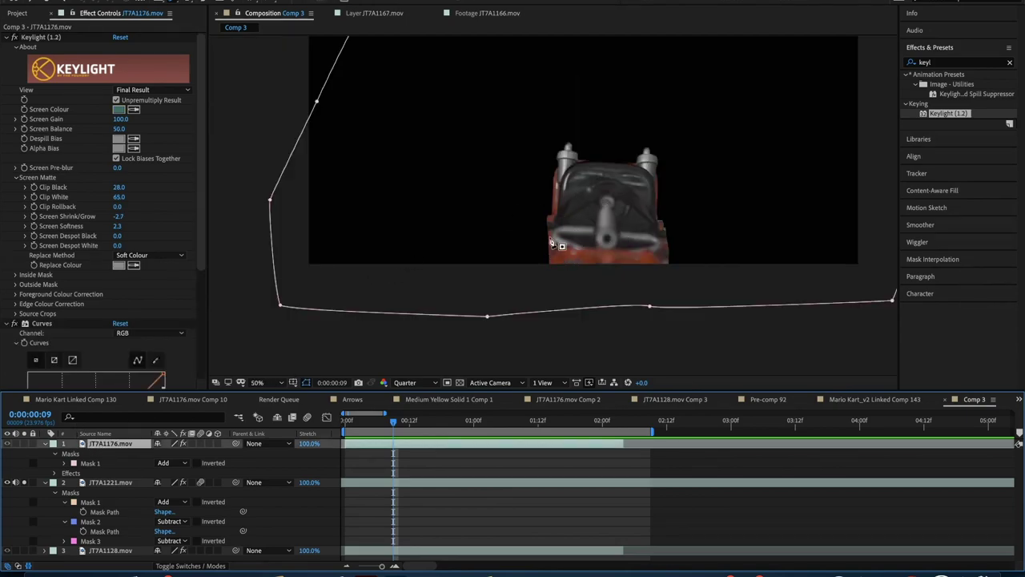
left_click(98, 474)
left_click(28, 485)
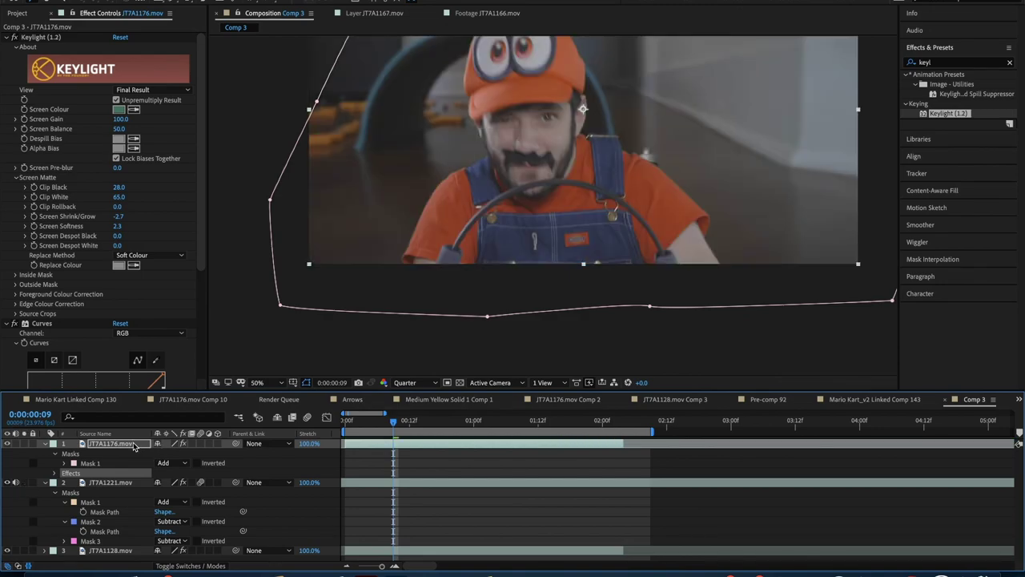
Step: Scale JT7A1221.mov to 250% and place the kart seat directly behind the driver
left_click(116, 482)
key("s")
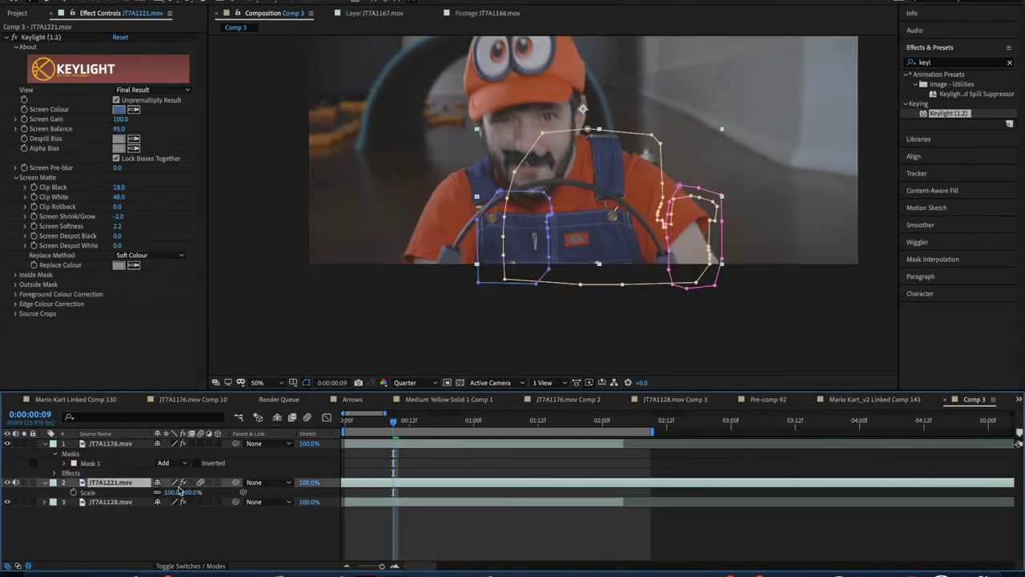
left_click_drag(172, 492, 550, 263)
scroll(525, 240, "down", 2)
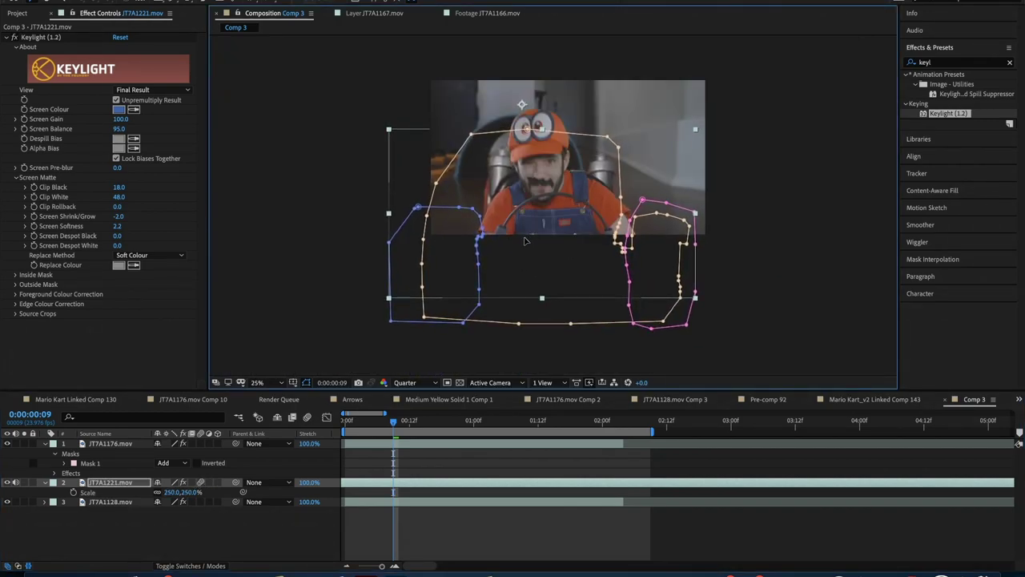
scroll(525, 240, "up", 2)
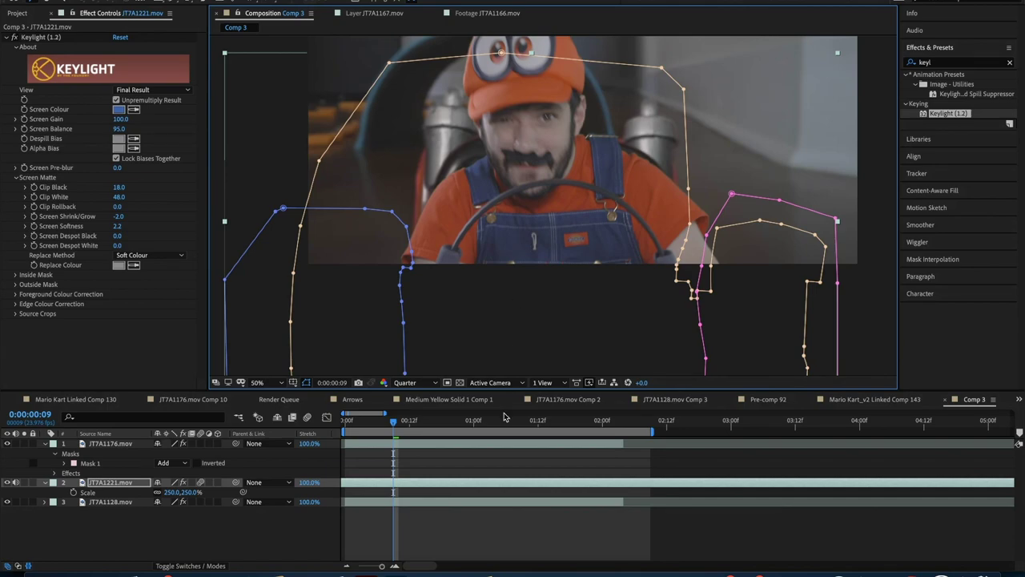
left_click(481, 513)
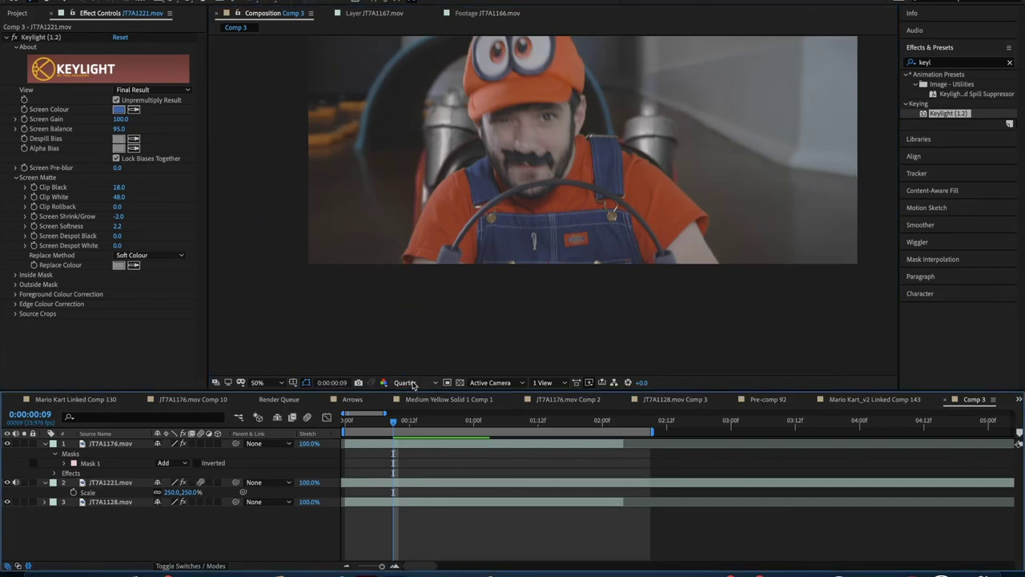
Step: Play back and scrub Comp 3 to compare the driver's movement with the kart seat
key("space")
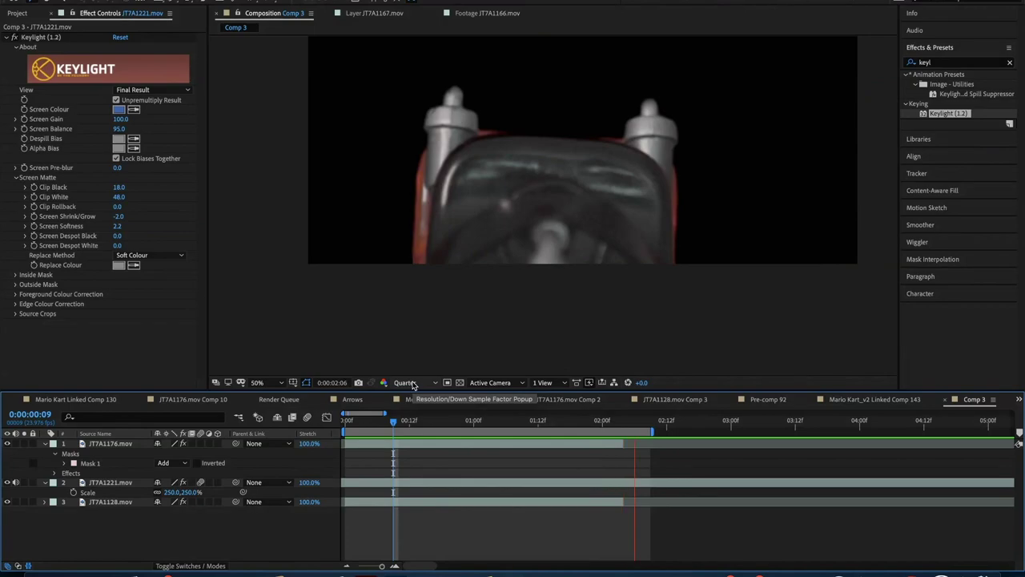
key("space")
left_click_drag(429, 418, 409, 392)
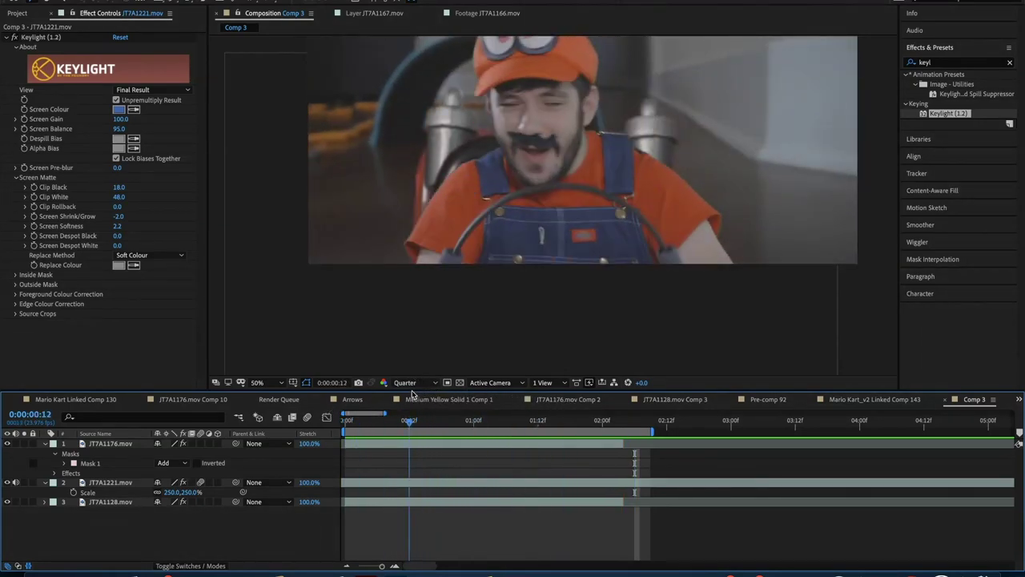
key("space")
key("space")
left_click_drag(418, 380, 393, 381)
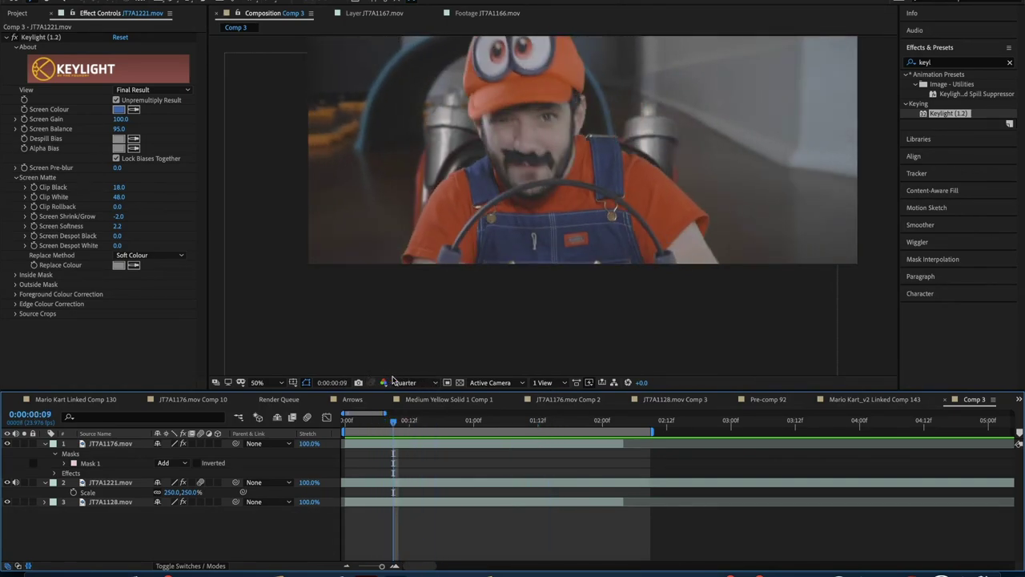
Step: Set JT7A1221.mov's Position to 1286.0, 344.0 at 0:00:00:09 and create a Position keyframe there
left_click(139, 484)
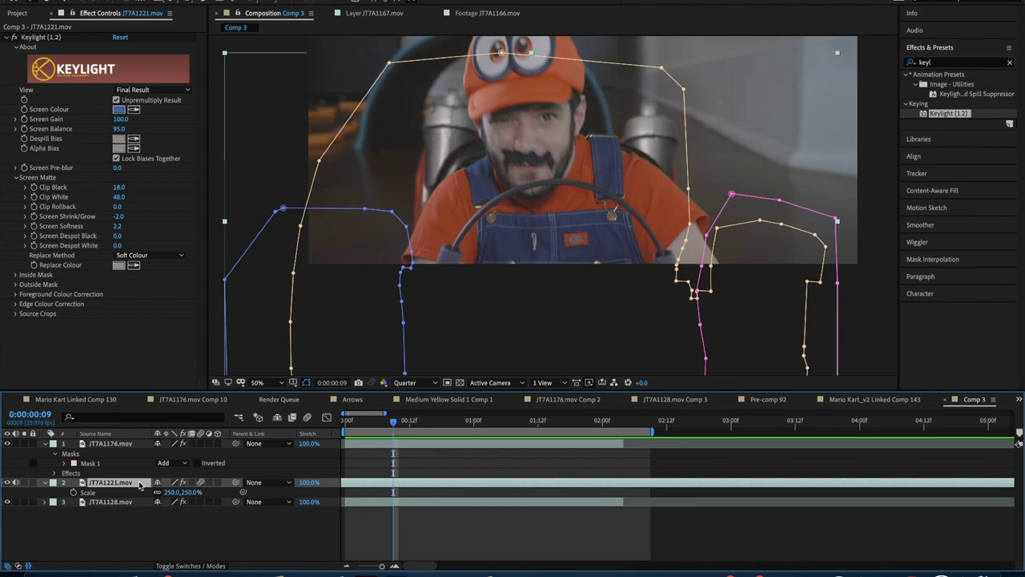
key("o")
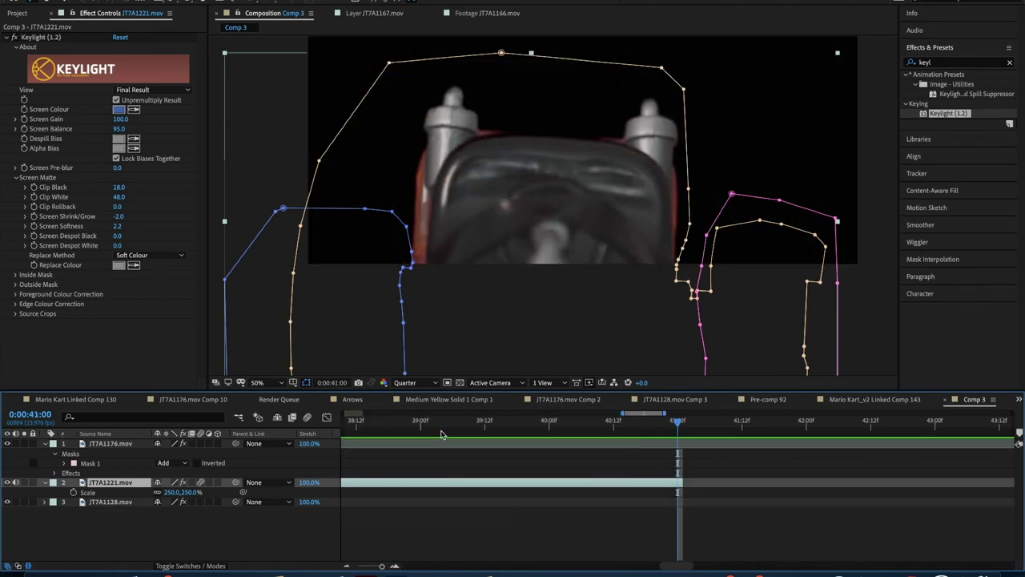
left_click_drag(448, 424, 276, 439)
mouse_move(382, 565)
left_mouse_down()
mouse_move(316, 565)
mouse_move(387, 566)
left_mouse_up()
left_click(350, 424)
mouse_move(498, 425)
left_mouse_down()
mouse_move(534, 426)
mouse_move(516, 424)
left_mouse_up()
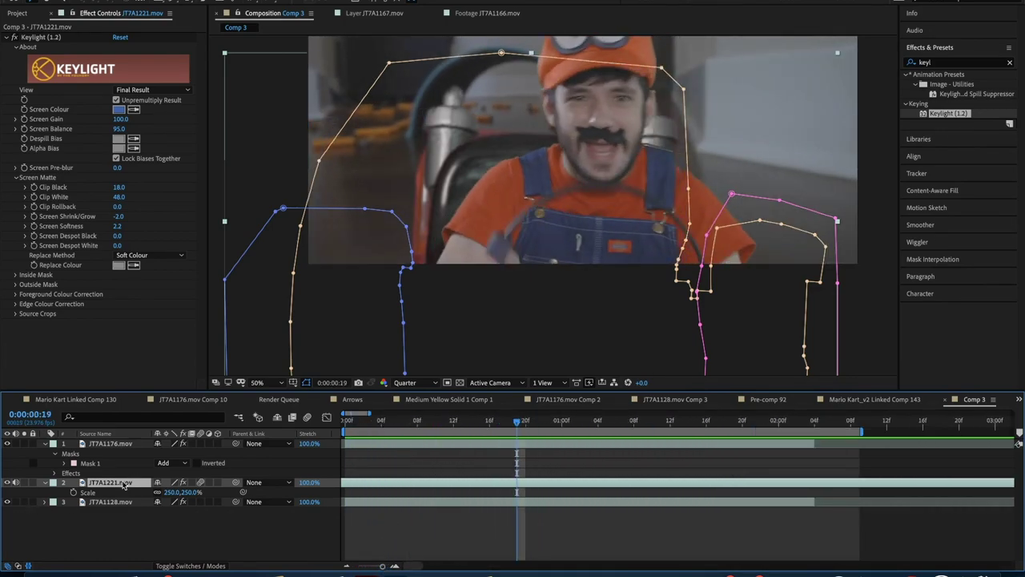
left_click(425, 430)
left_click(264, 383)
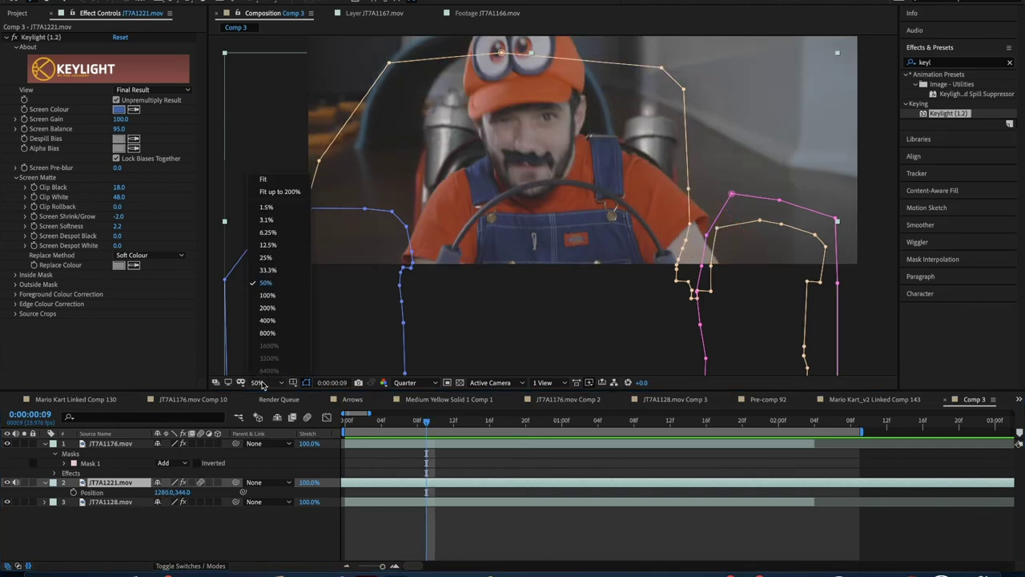
left_click(275, 187)
left_click_drag(163, 492, 167, 493)
left_click(74, 492)
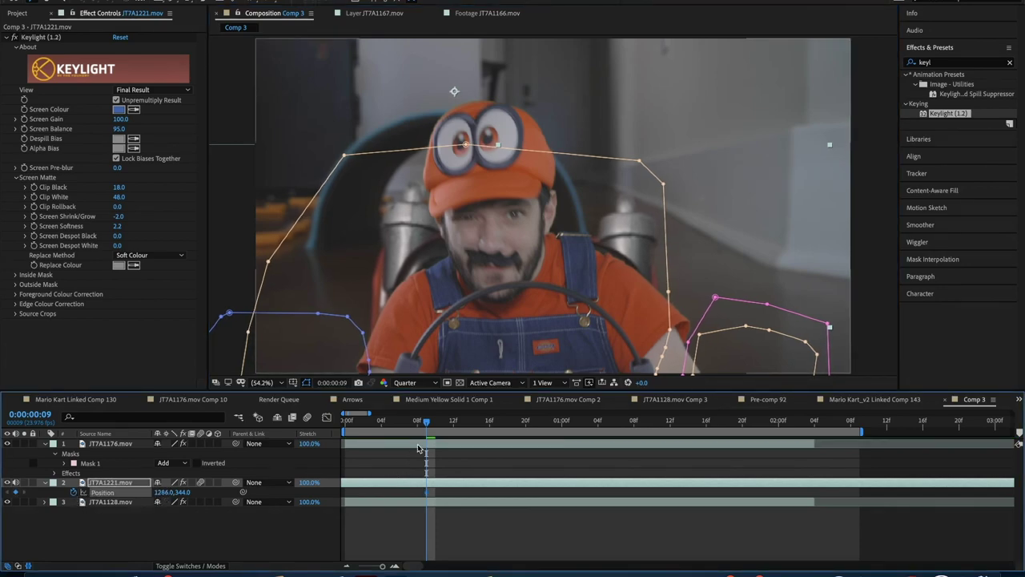
Step: Add a second Position keyframe on JT7A1221.mov at 0:00:00:20, shifting the kart seat sideways to follow the driver
left_click_drag(434, 430, 531, 445)
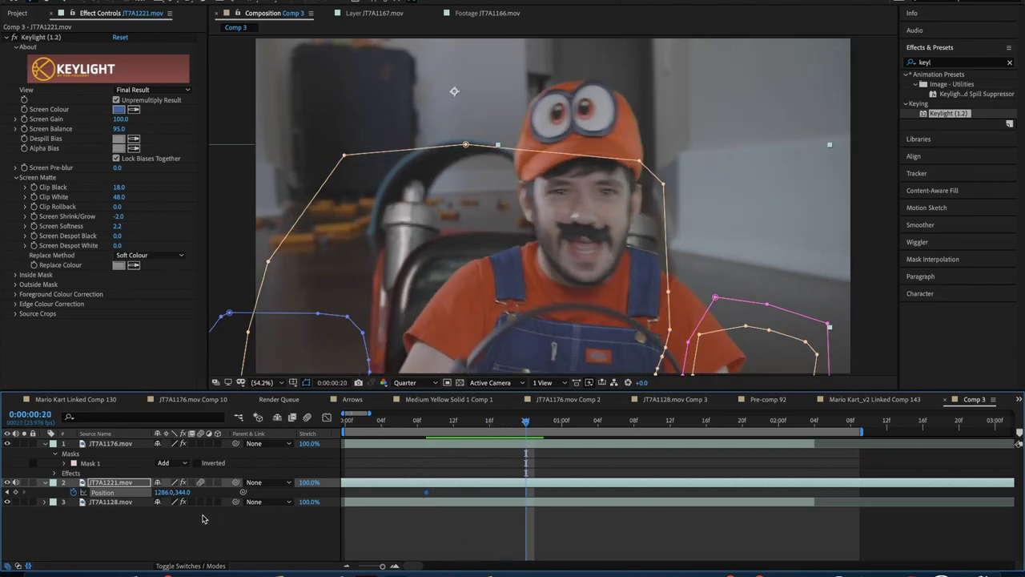
left_click_drag(164, 491, 275, 495)
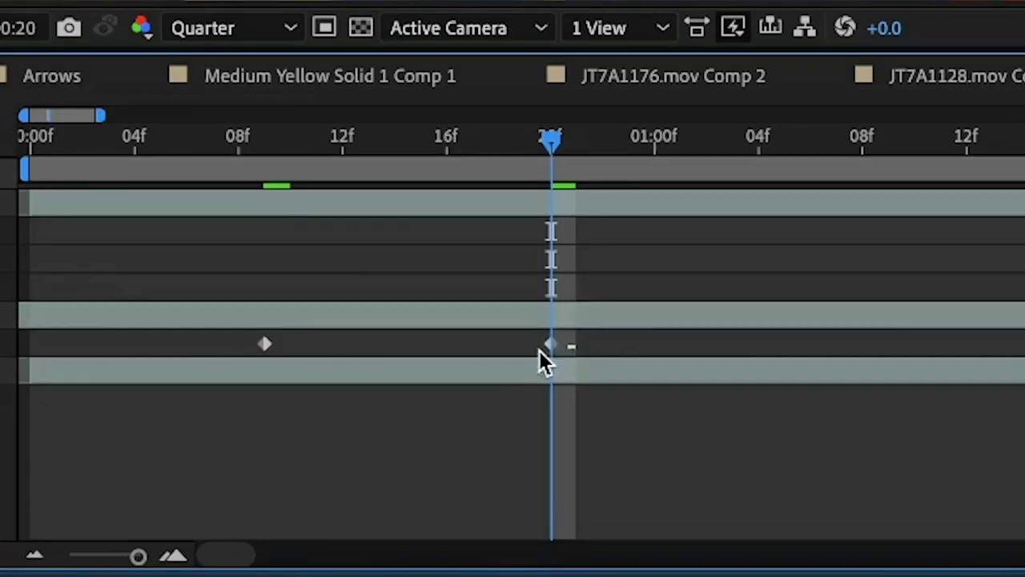
Step: Apply Easy Ease to both Position keyframes on JT7A1221.mov and play back the eased kart seat movement
left_click_drag(532, 490, 426, 491)
right_click(262, 340)
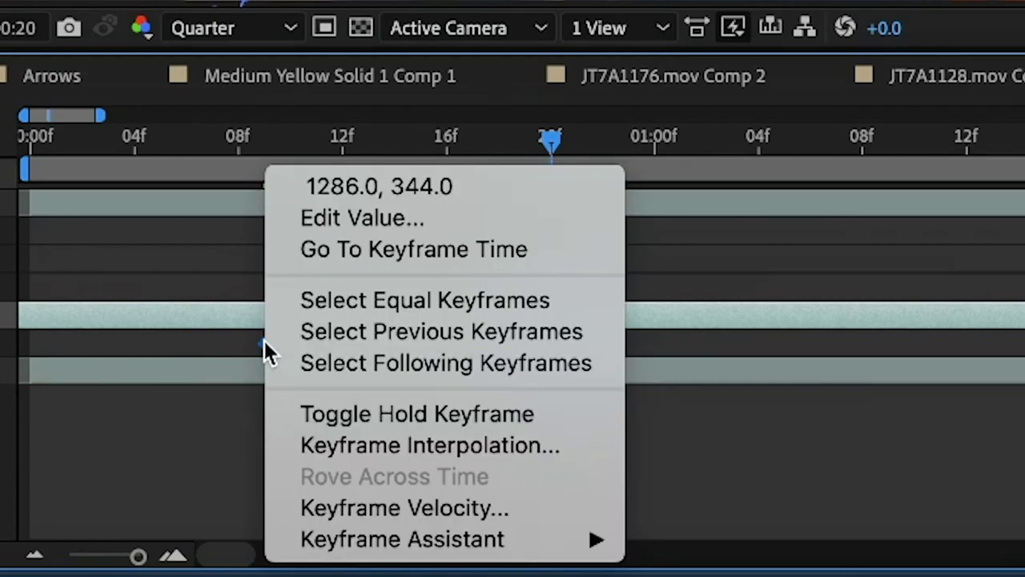
mouse_move(400, 537)
left_click(902, 353)
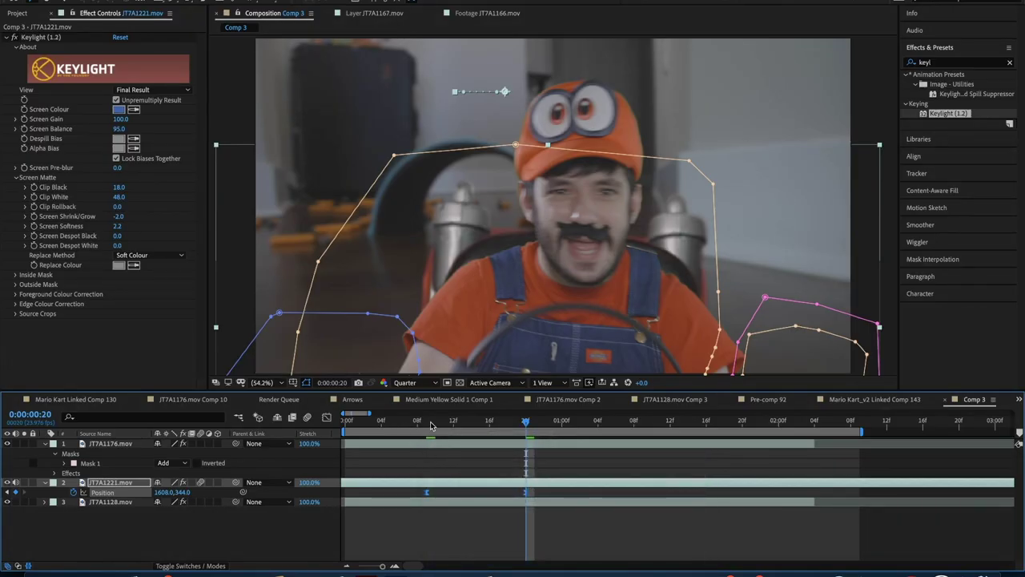
left_click(433, 421)
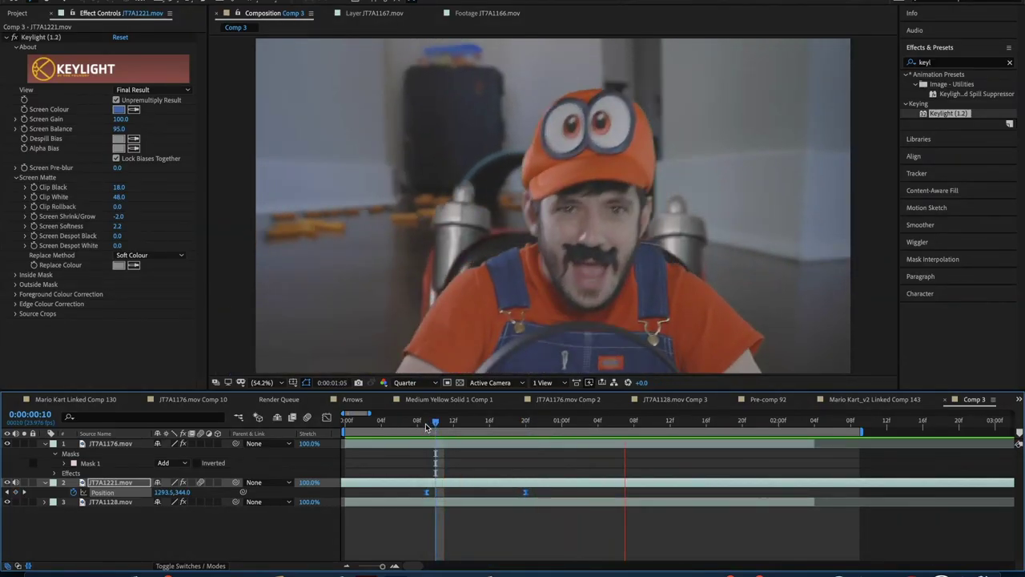
Step: Add a Position keyframe of 1395.0, 344.0 on JT7A1221.mov at 0:00:00:00 and preview the result
left_click_drag(426, 423, 312, 475)
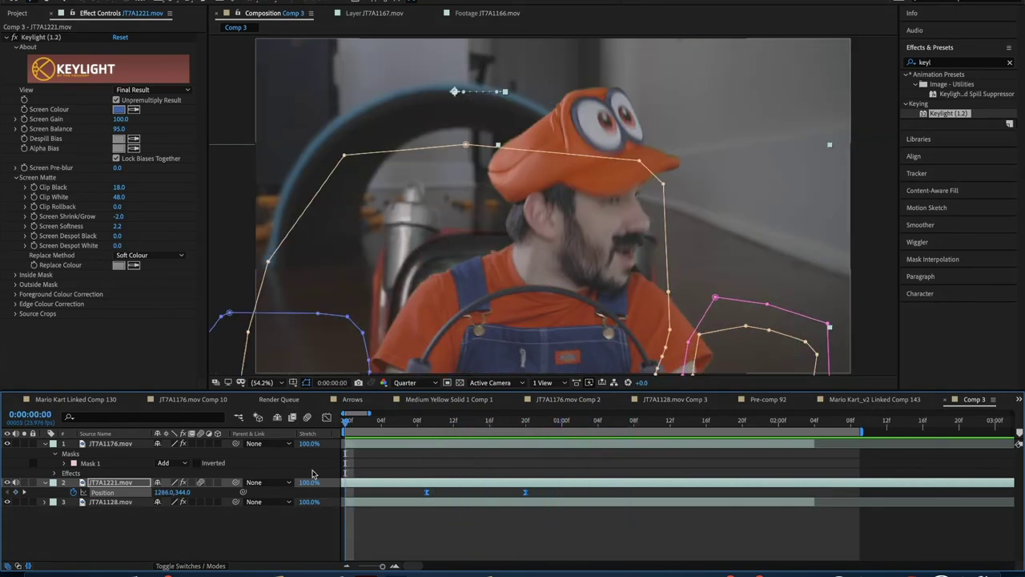
left_click(113, 481)
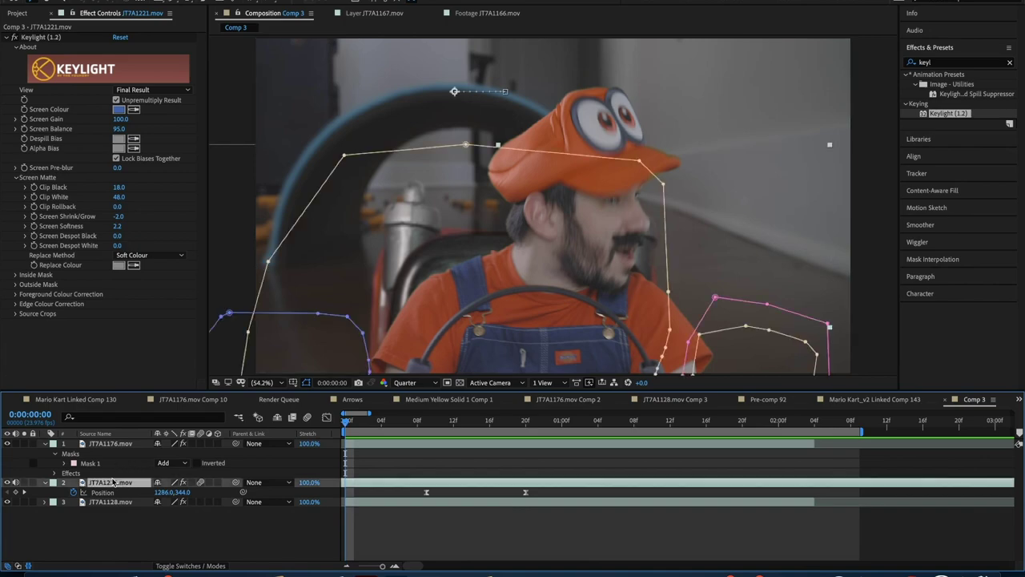
left_click_drag(164, 492, 194, 492)
left_click_drag(349, 425, 360, 451)
key("space")
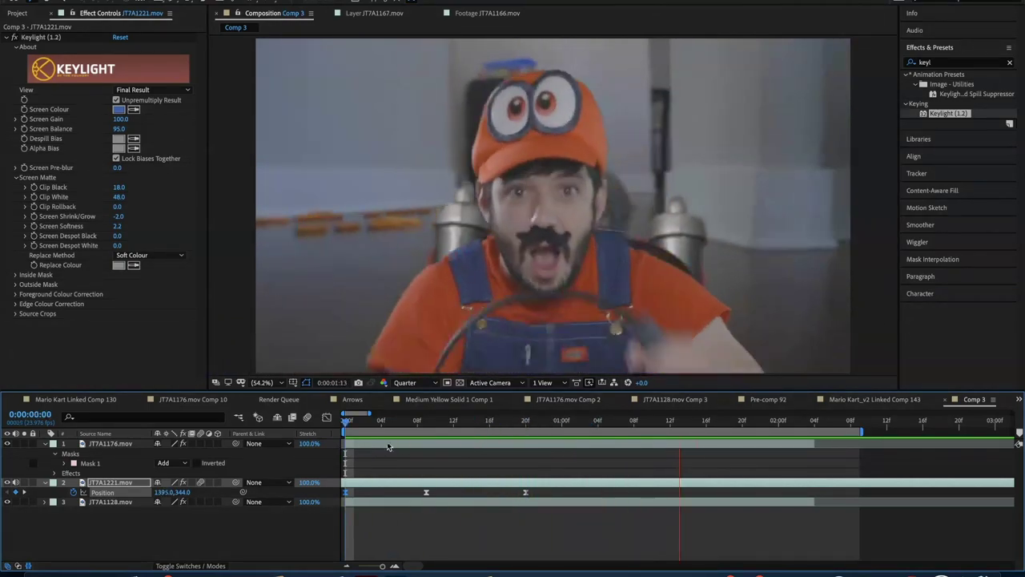
key("space")
Step: Add Position keyframes on JT7A1221.mov at 0:00:01:01 (1633.0, 344.0) and 0:00:01:13 (1485.0, 344.0), then preview from the start
left_click_drag(561, 424, 492, 448)
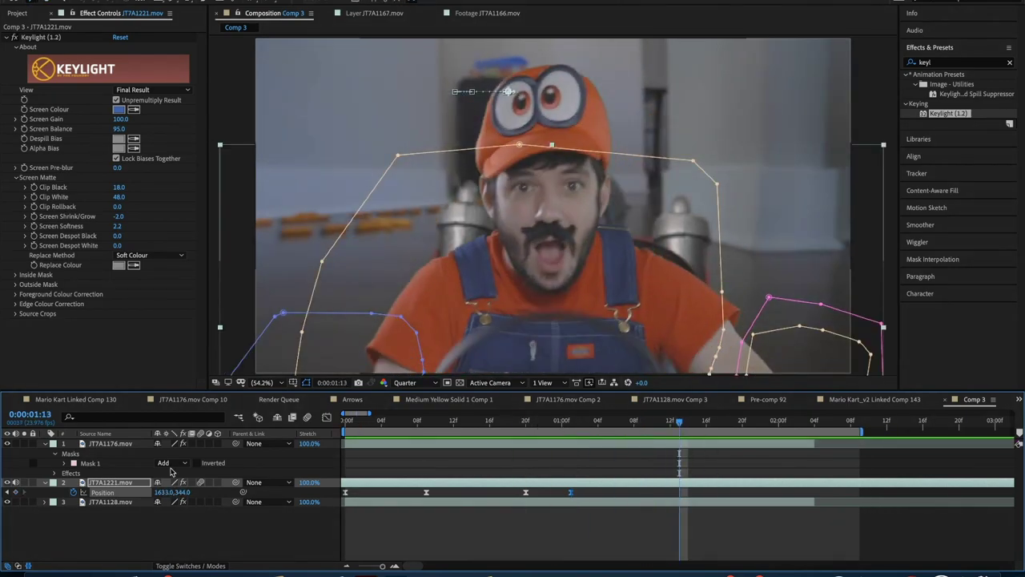
key("space")
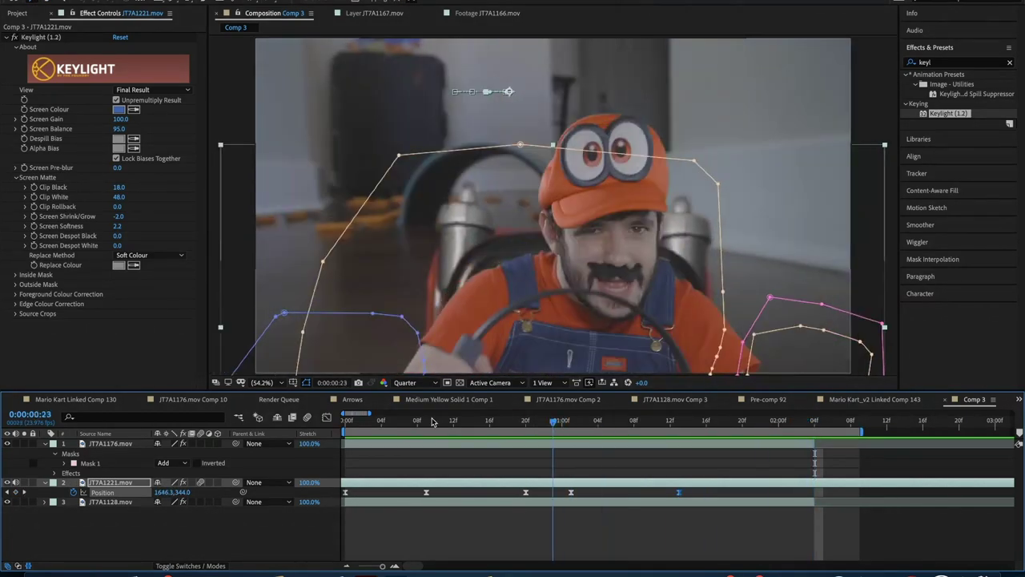
key("space")
scroll(415, 353, "down", 3)
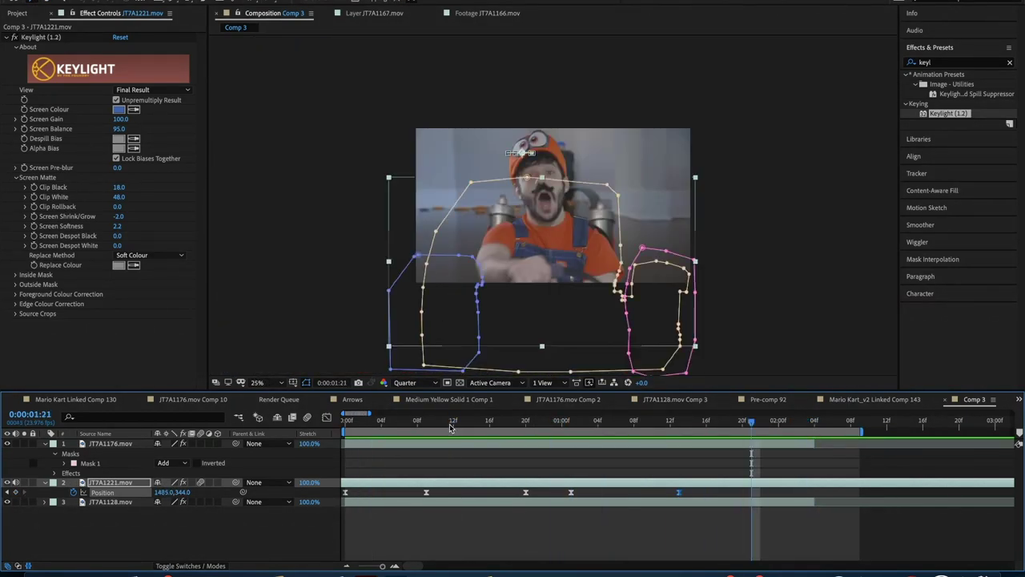
key("j")
scroll(339, 229, "up", 2)
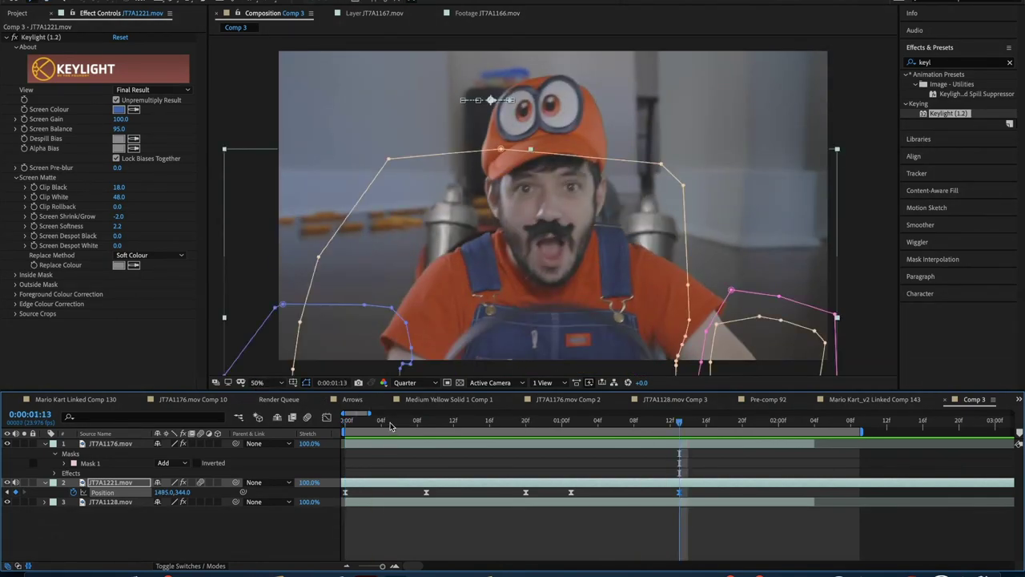
left_click_drag(390, 424, 297, 423)
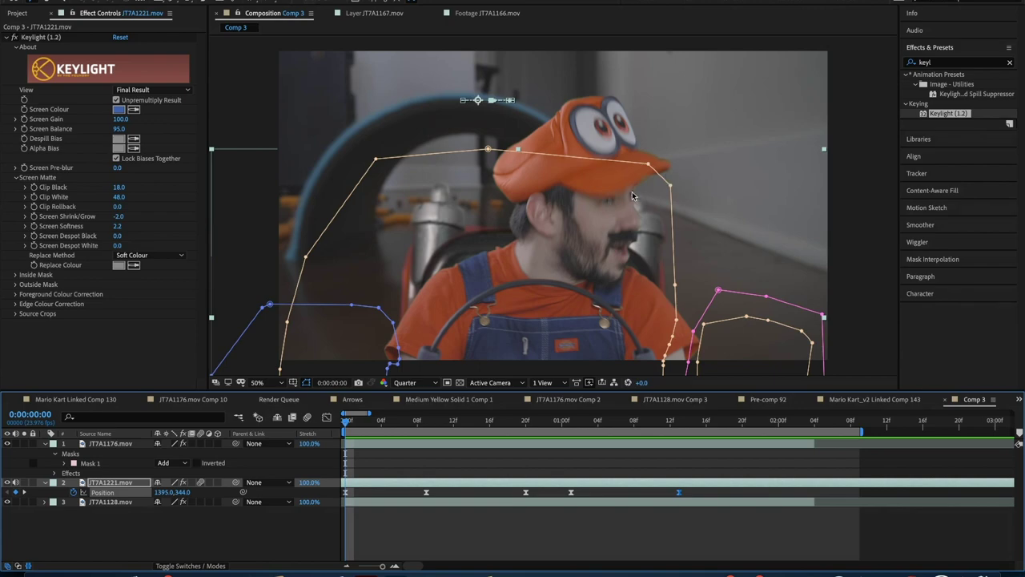
key("space")
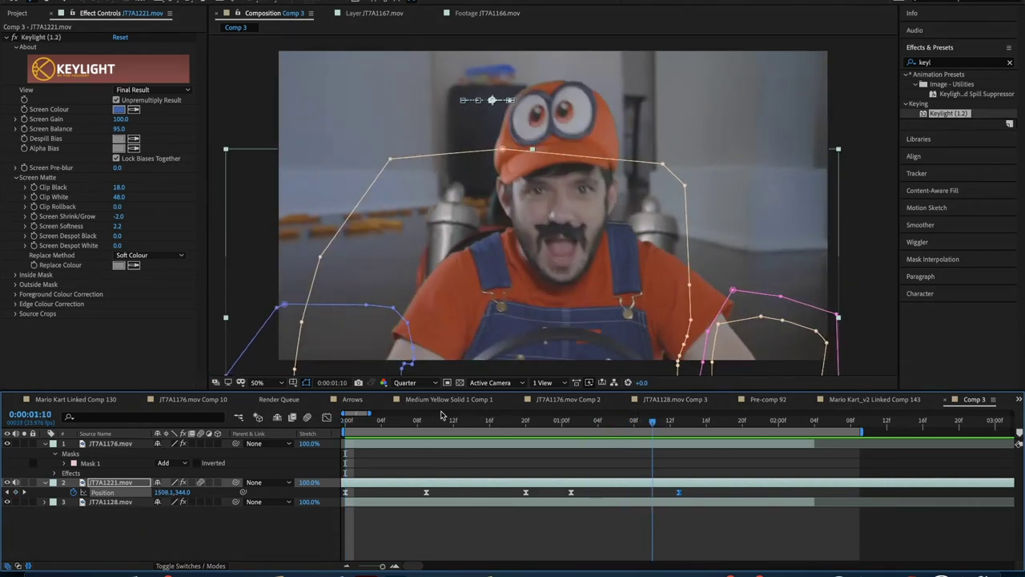
key("space")
Step: Pre-compose JT7A1176.mov and JT7A1221.mov into a new composition named Mario Kart, moving all attributes into it
left_click(113, 443)
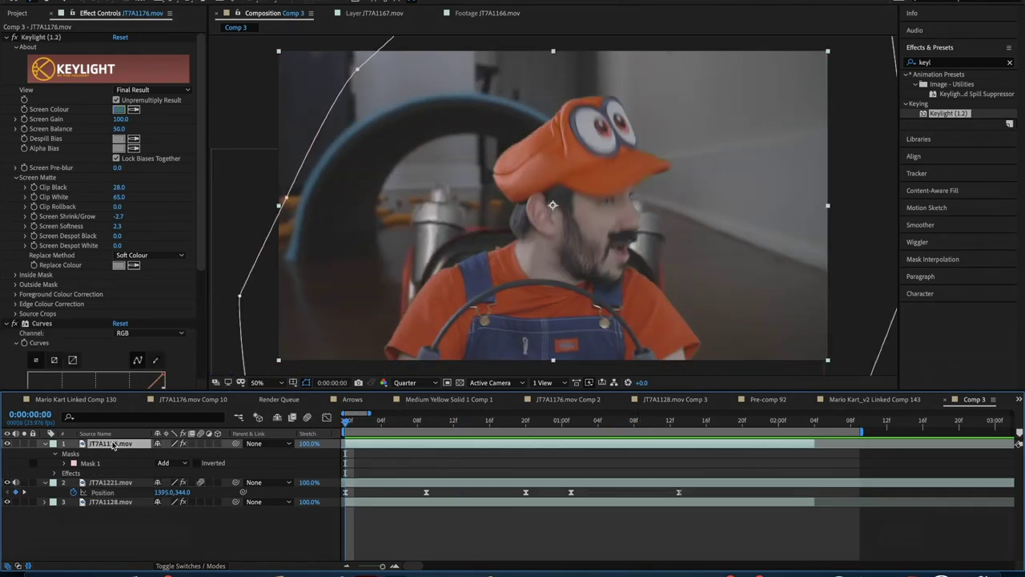
left_click(104, 483, "shift")
right_click(273, 361)
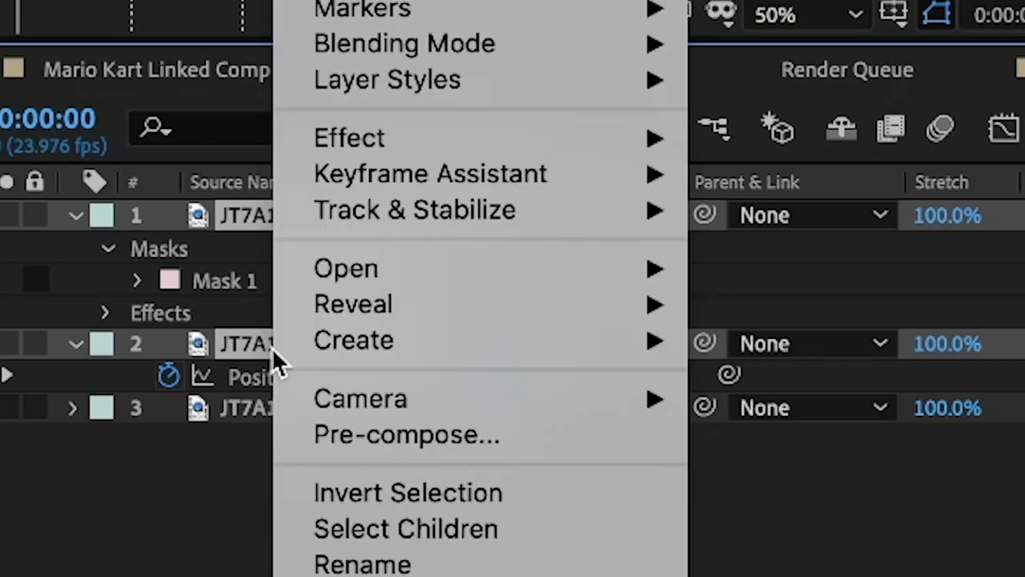
left_click(422, 443)
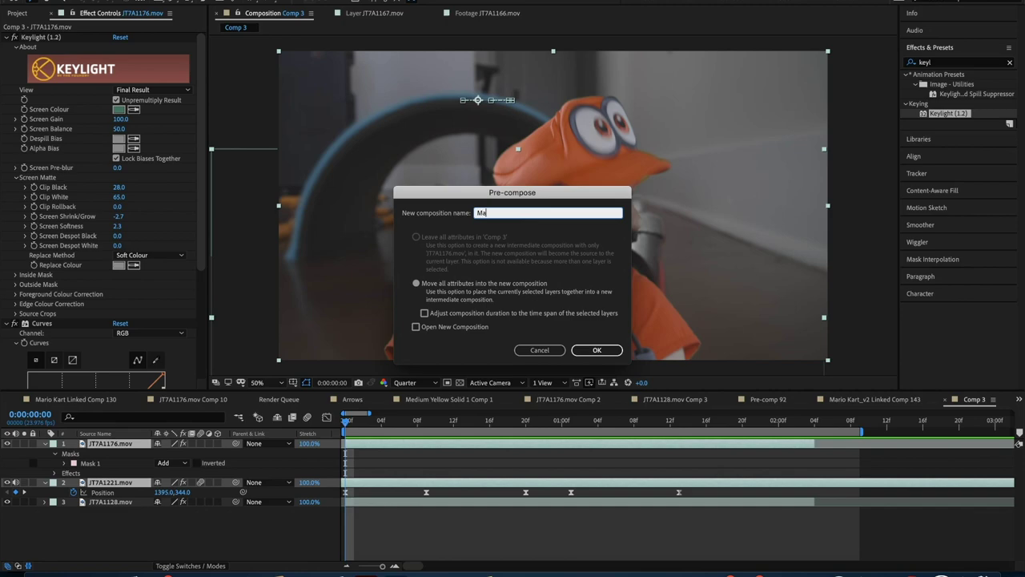
type("Mario Kart")
key("Return")
Step: Compare Comp 3 with and without the Mario Kart layer by switching its visibility off and on
key("space")
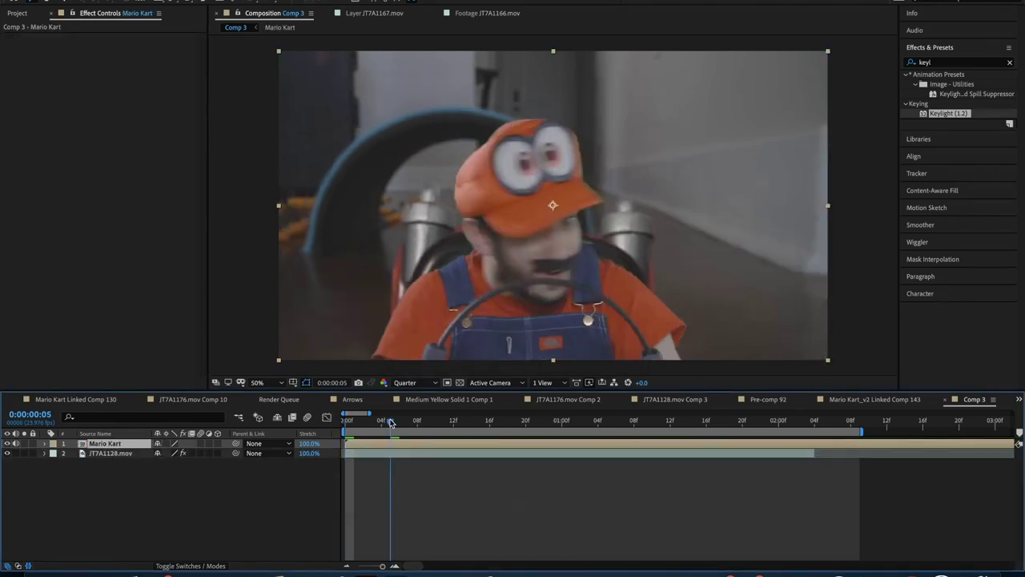
left_click(6, 444)
left_click(6, 444)
left_click(7, 444)
left_click(6, 444)
left_click(7, 444)
left_click(6, 444)
left_click(7, 444)
left_click(6, 444)
Step: Open the Mario Kart precomp and extend its work area to about 20 seconds
double_click(110, 443)
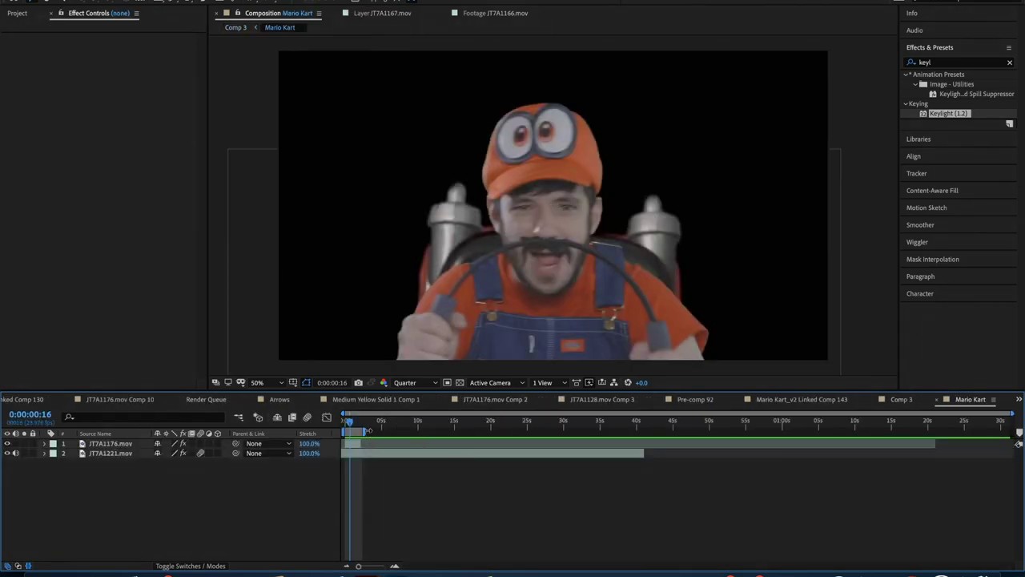
left_click_drag(366, 430, 492, 431)
left_click_drag(358, 566, 373, 566)
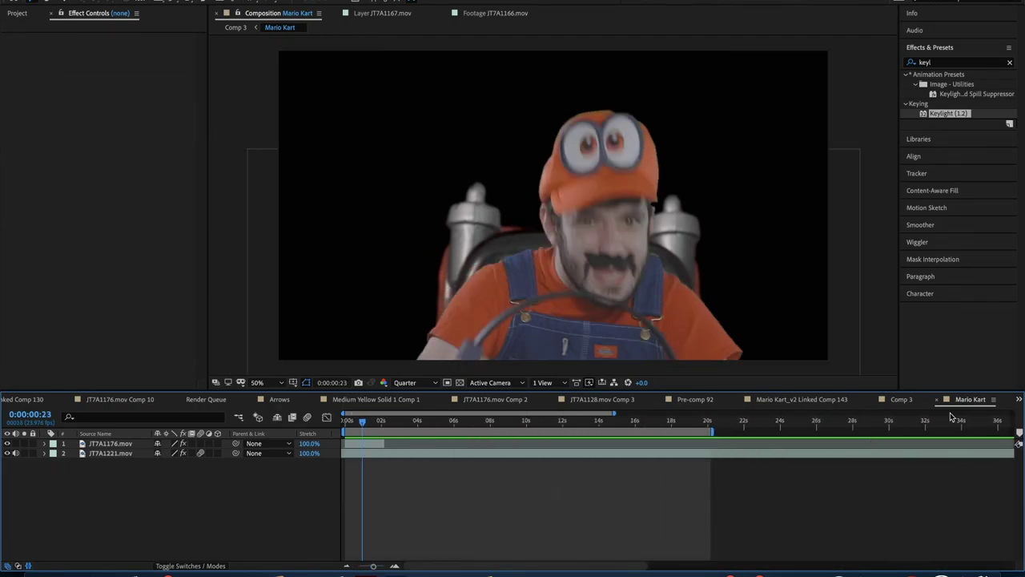
left_click(1017, 400)
Step: Add Torch_Windy_02.mov as the top layer, shift it earlier in time, and place the flame over the kart's left exhaust pipe
left_click_drag(53, 117, 454, 262)
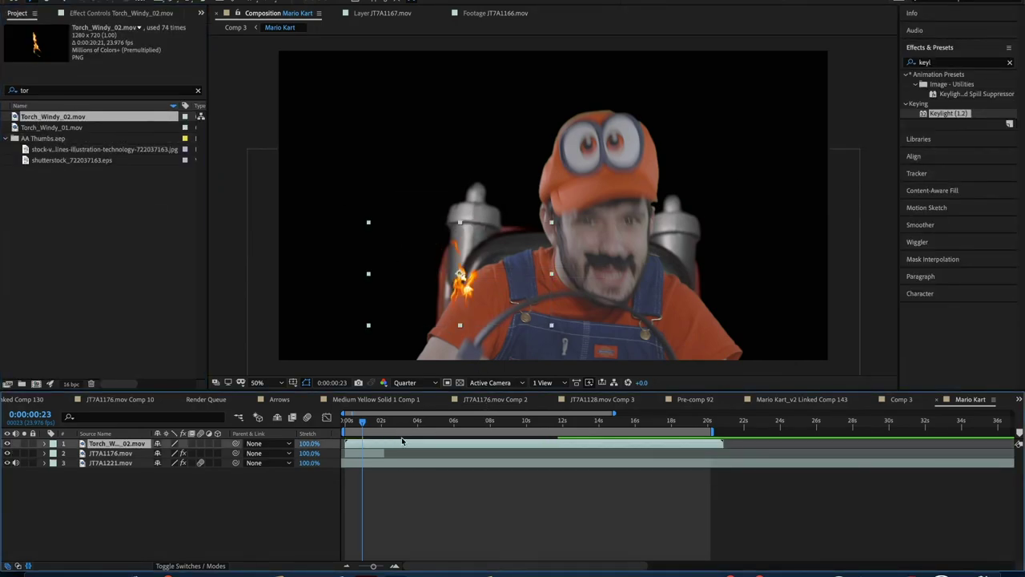
left_click_drag(402, 441, 334, 433)
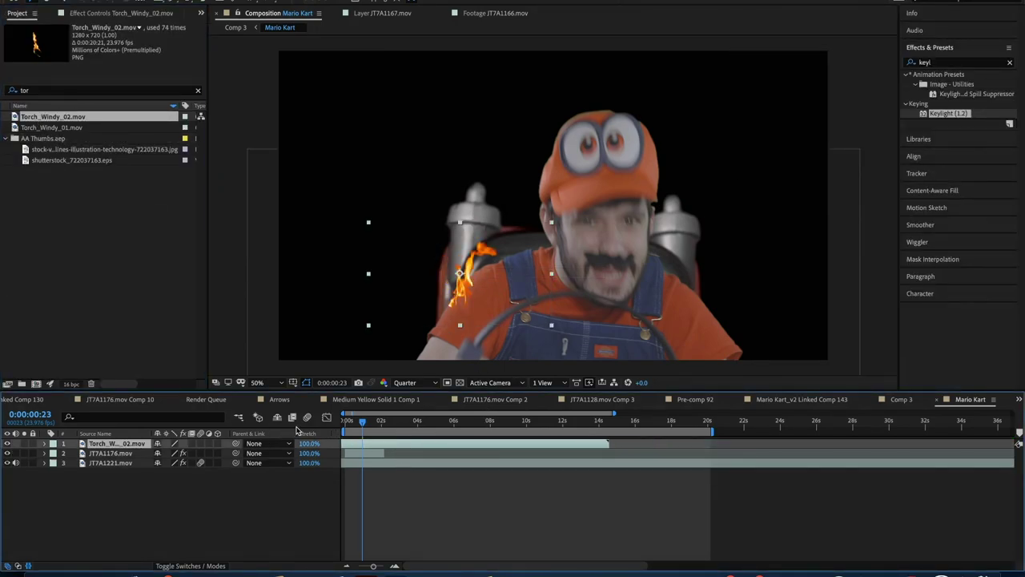
left_click_drag(458, 312, 475, 207)
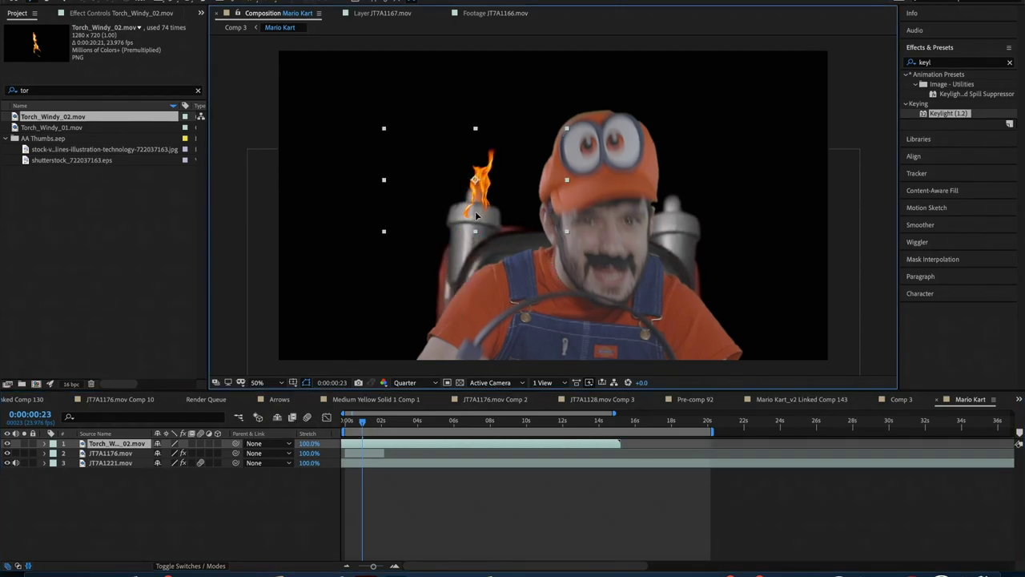
Step: Scale Torch_Windy_02.mov to 71% and move its anchor point to the base of the flame
key("s")
left_click_drag(172, 454, 157, 454)
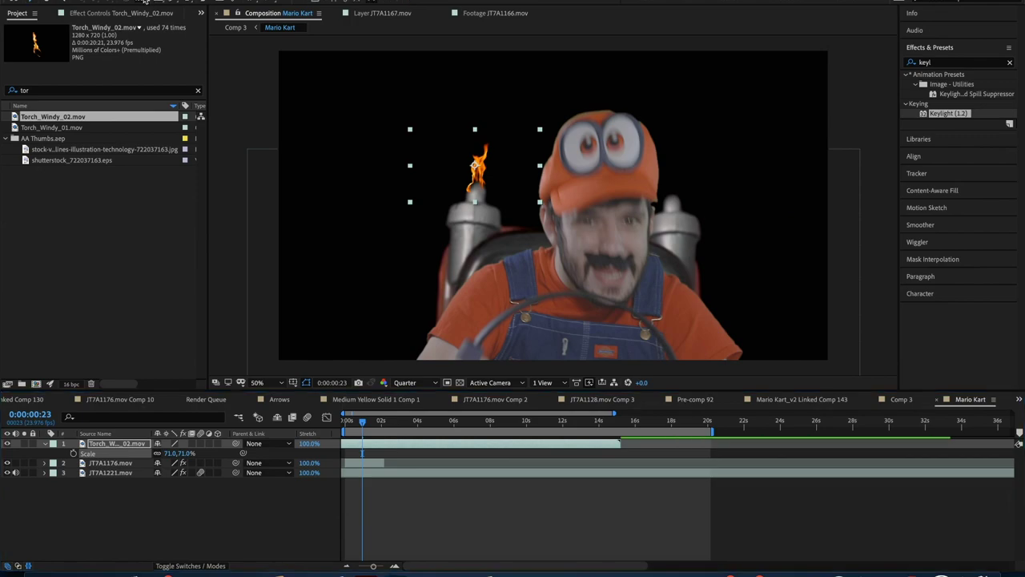
left_click_drag(475, 165, 475, 170)
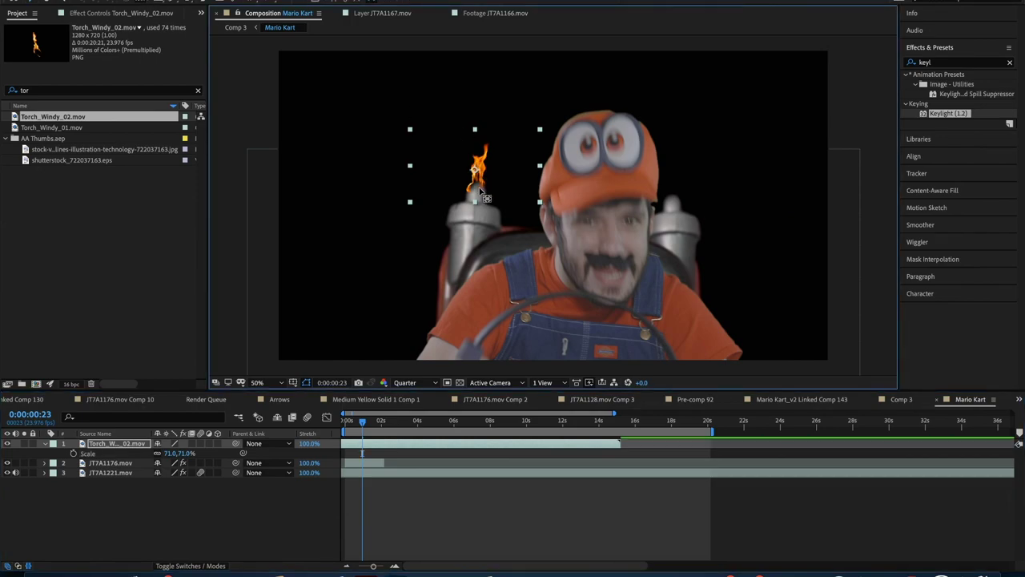
key("period")
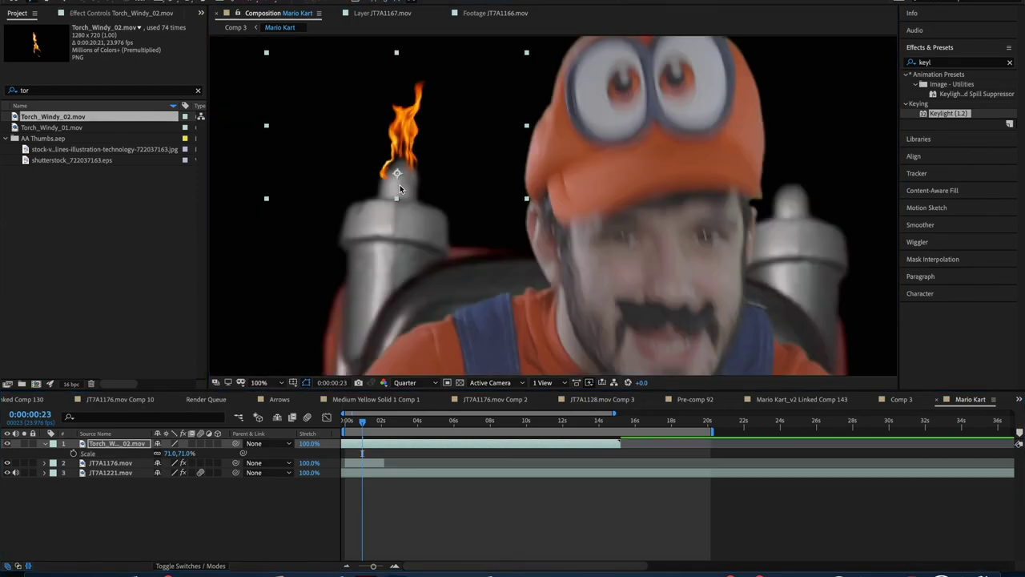
Step: Seat the flame's base on the exhaust tip and reduce Torch_Windy_02.mov's Scale to 63%
left_click_drag(415, 172, 418, 177)
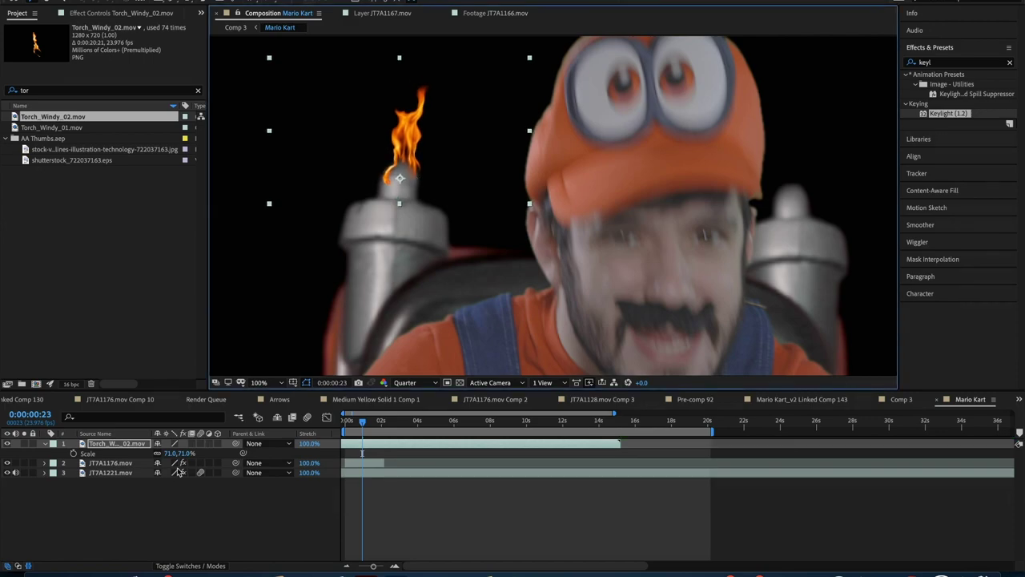
left_click_drag(172, 453, 168, 454)
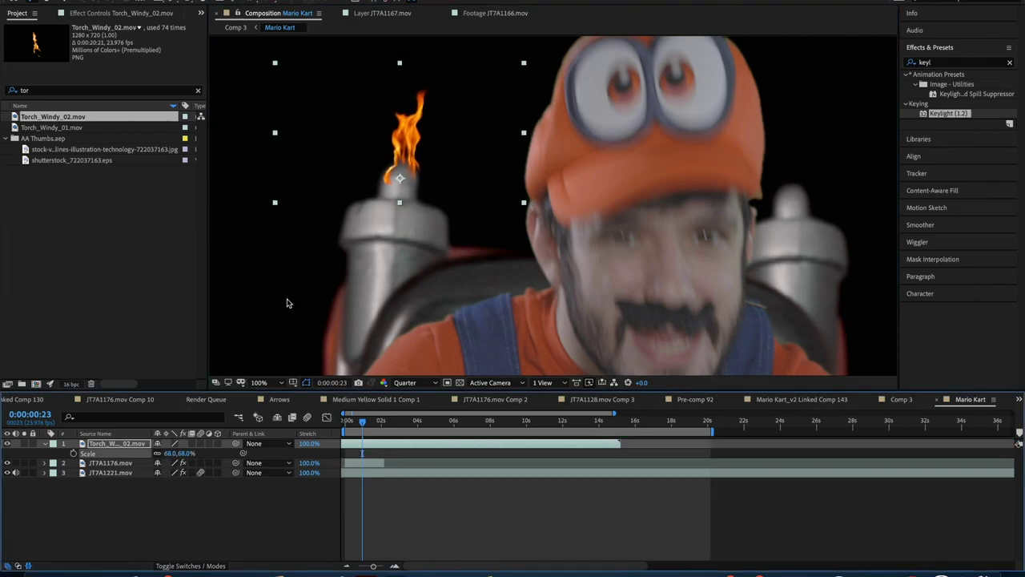
key("comma")
key("comma")
key("period")
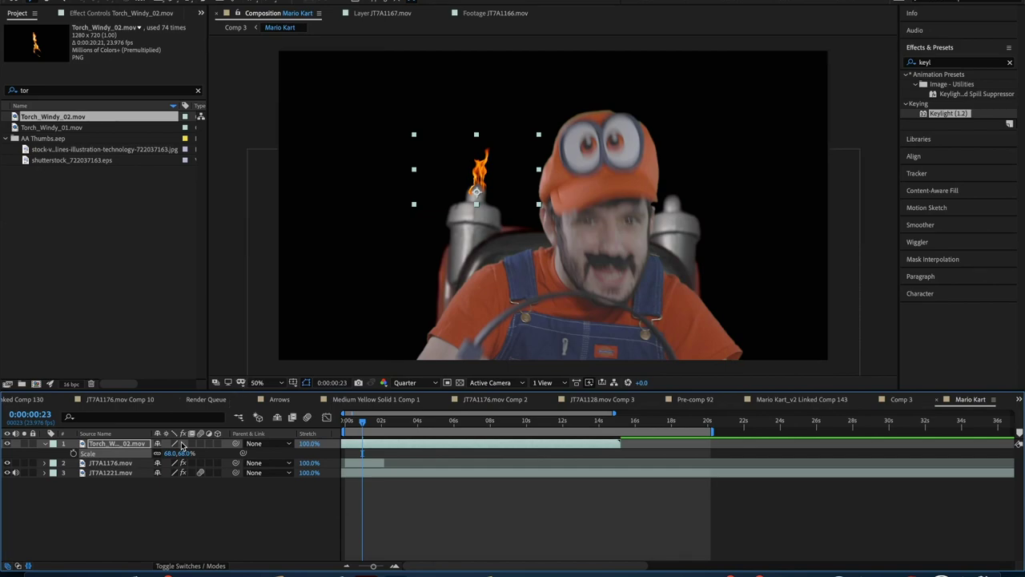
left_click_drag(172, 453, 167, 455)
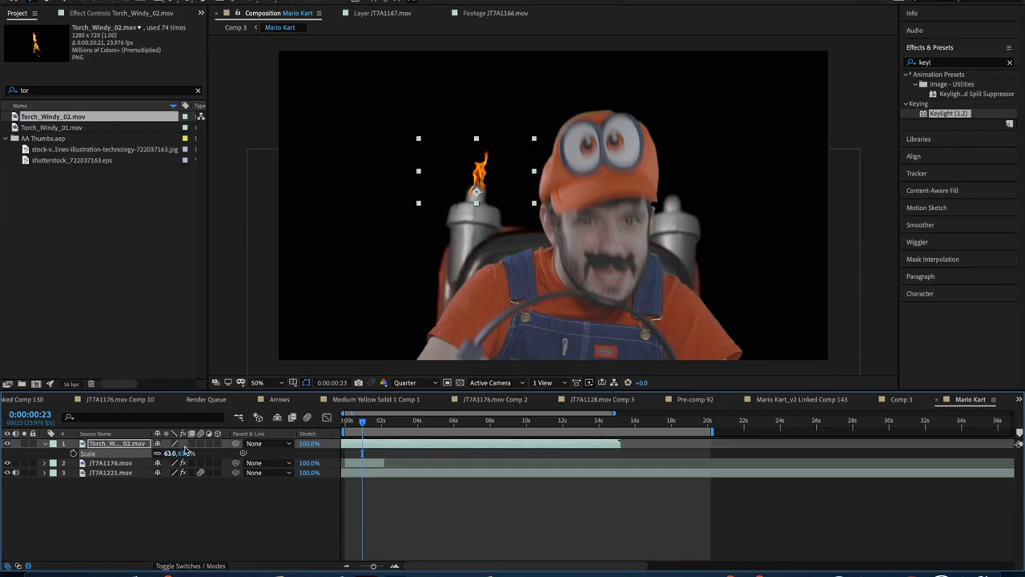
Step: Parent Torch_Windy_02.mov to JT7A1221.mov at 0:00:00:23 and preview the flame following the kart seat
key("space")
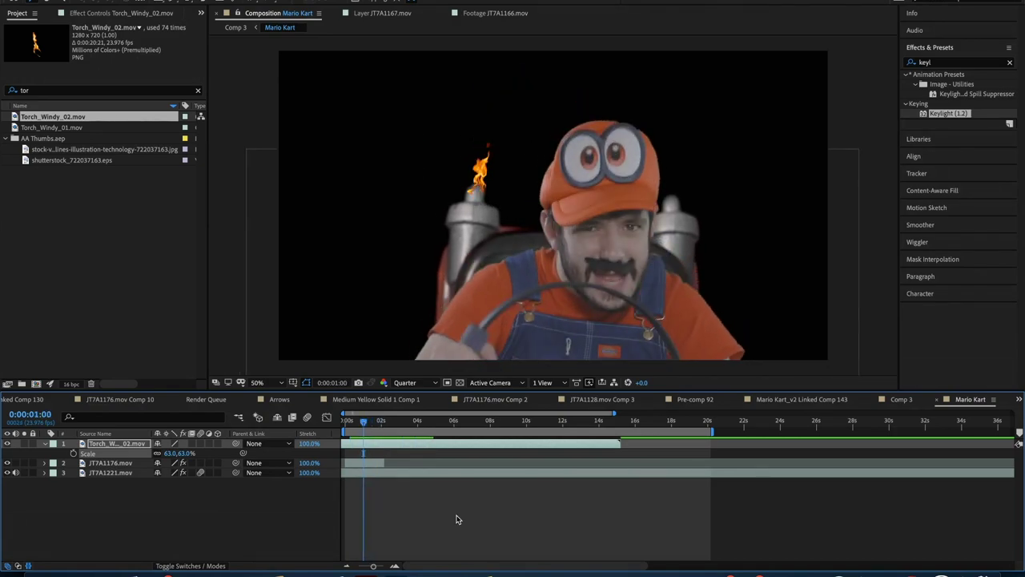
left_click(457, 519)
key("period")
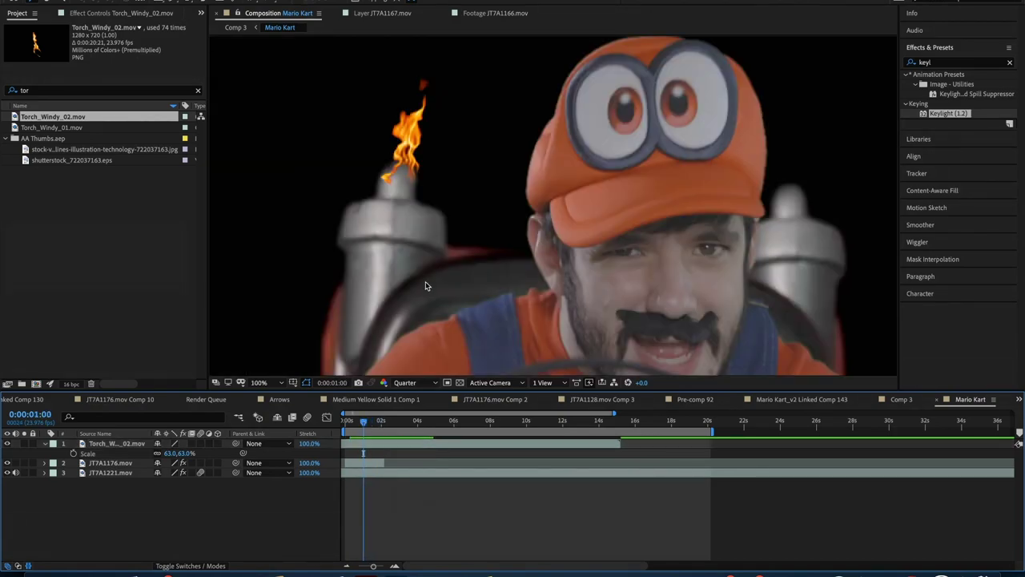
left_click_drag(361, 420, 362, 422)
scroll(362, 421, "right", 1)
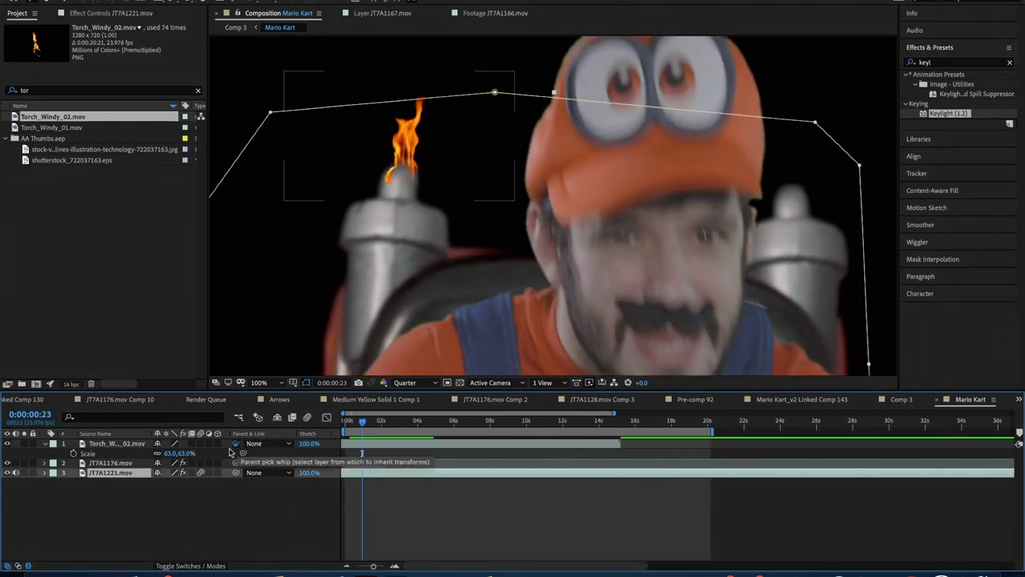
left_click_drag(235, 444, 138, 473)
left_click_drag(362, 422, 344, 421)
key("space")
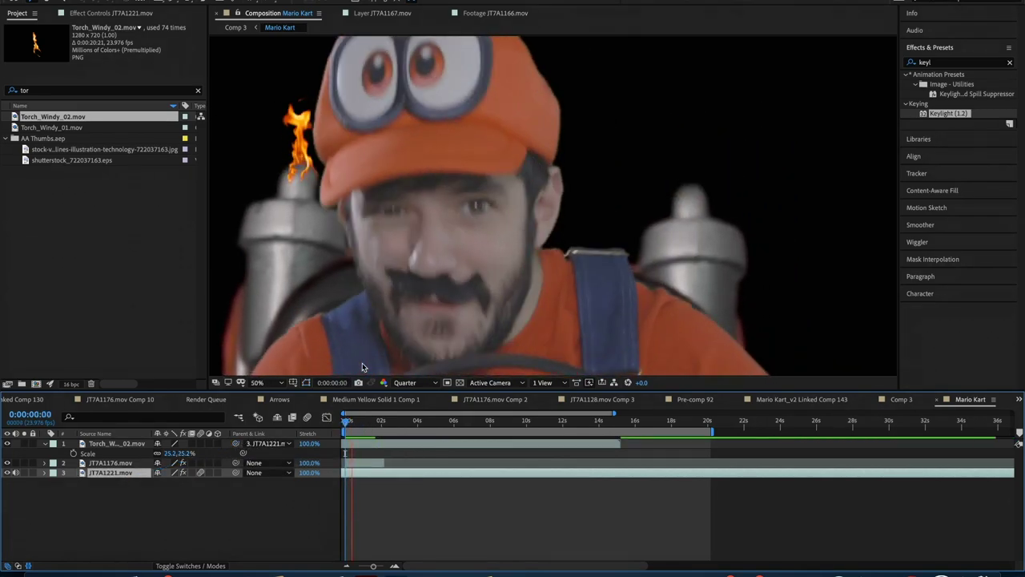
key("space")
Step: Shorten the work area to just over 2 seconds and enable motion blur for the composition and the torch layer
left_click_drag(711, 433, 390, 446)
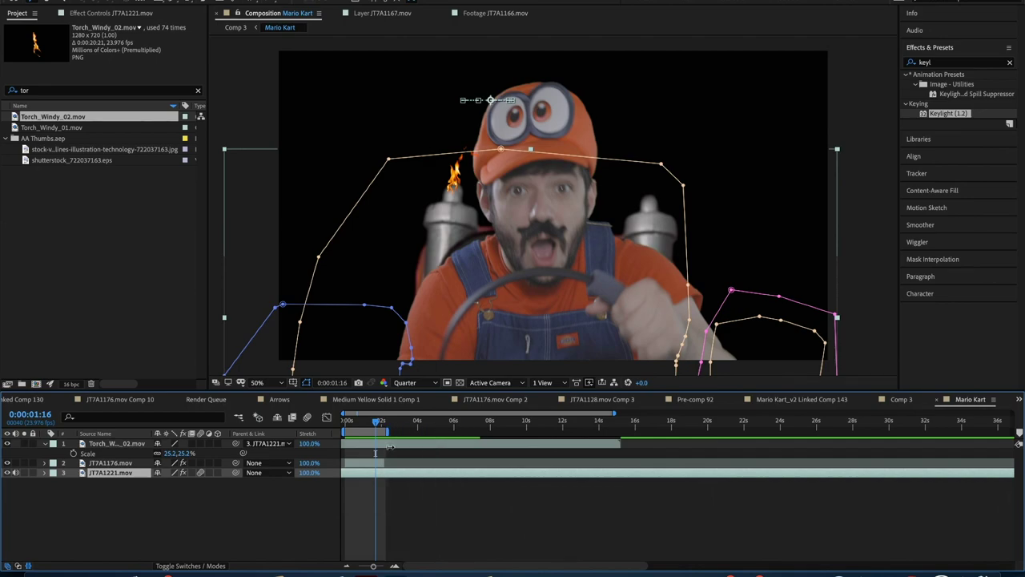
key("space")
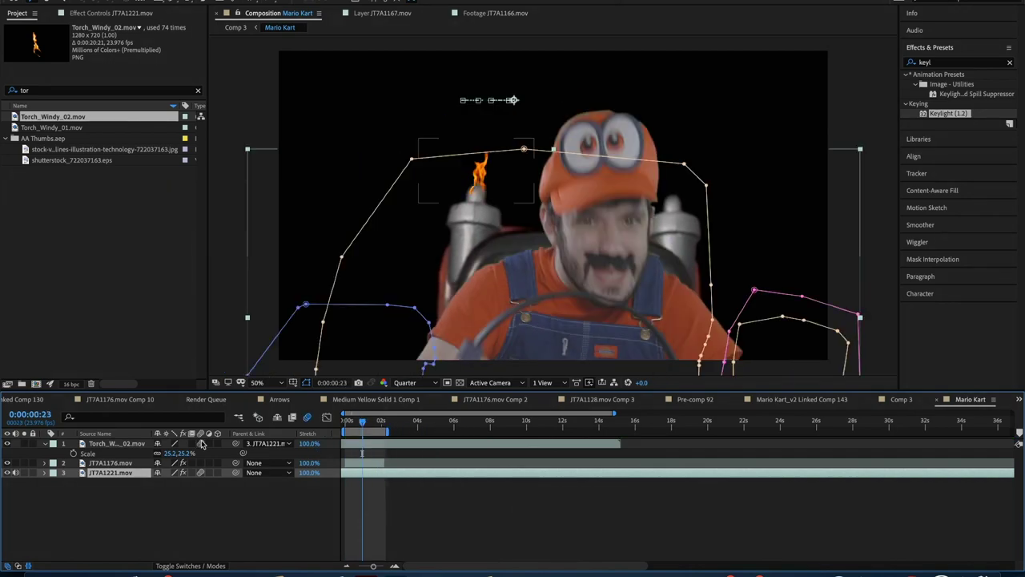
left_click(201, 443)
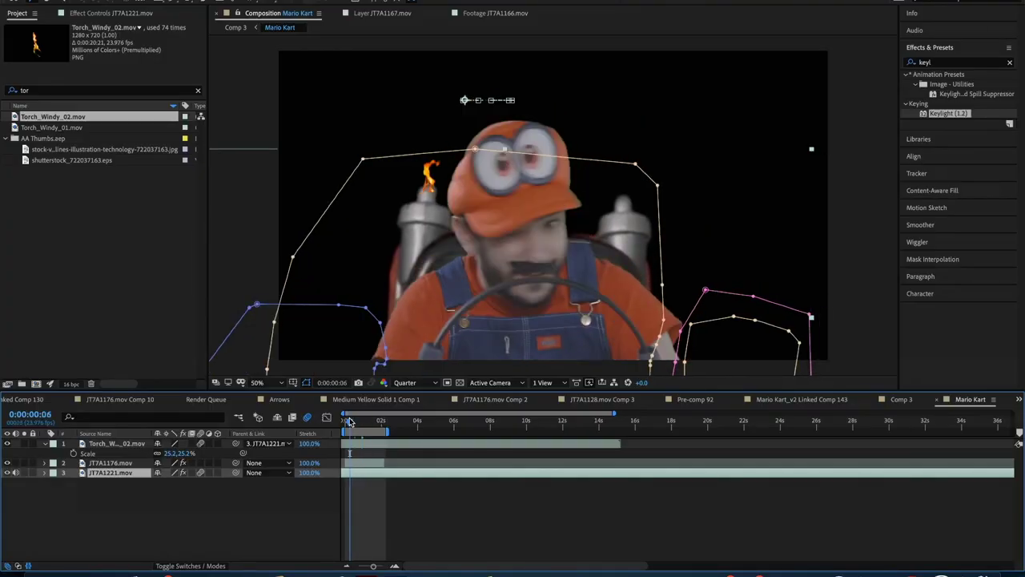
Step: Set the blending mode of Torch_Windy_02.mov to Screen
scroll(510, 350, "up", 2)
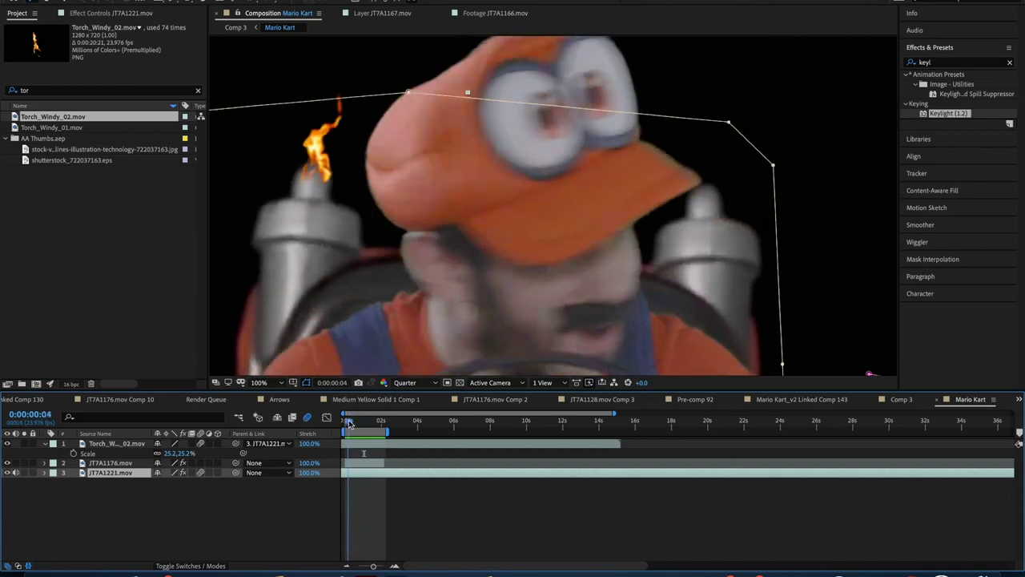
scroll(424, 126, "down", 2)
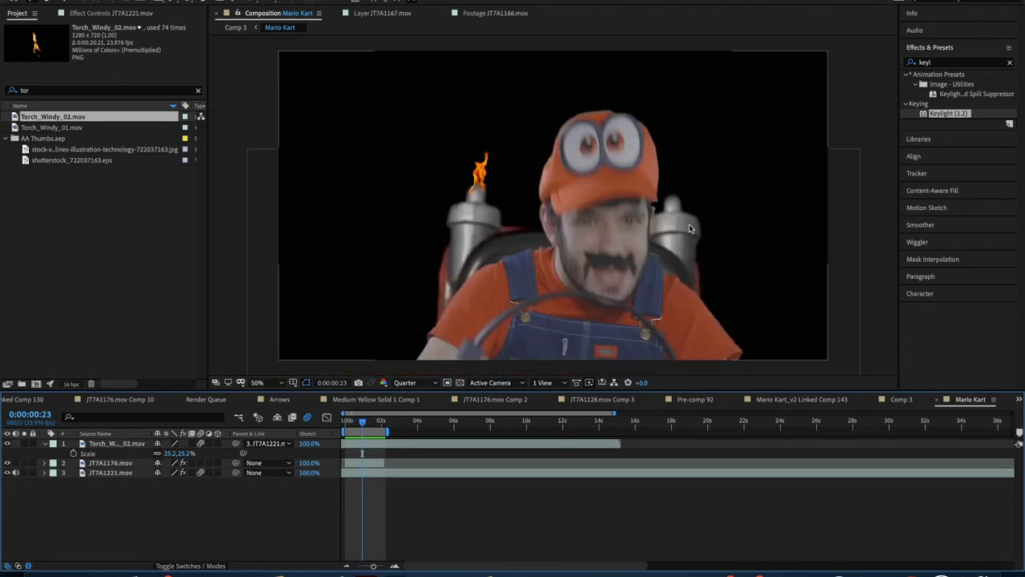
left_click(186, 566)
left_click(170, 443)
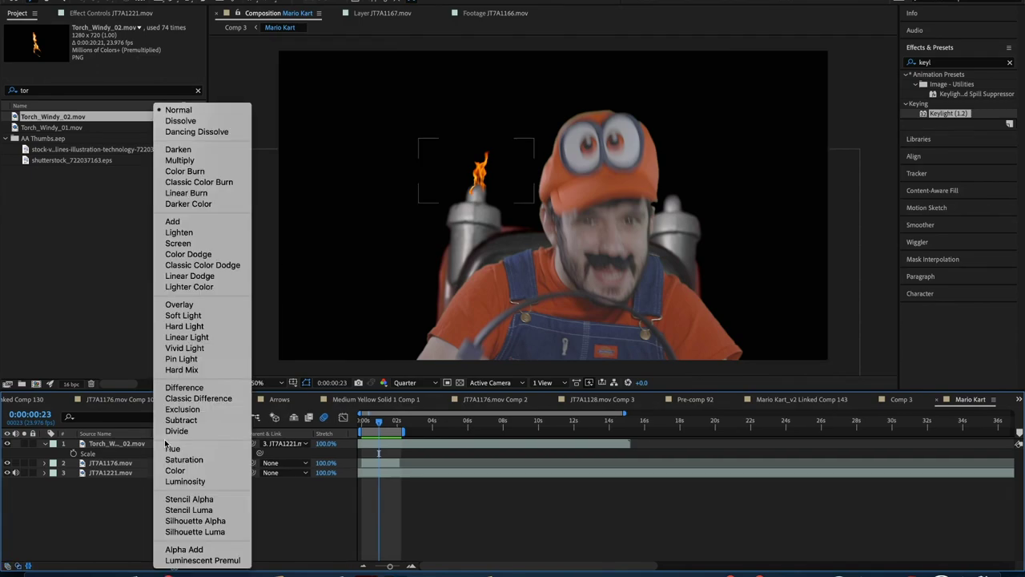
left_click(178, 243)
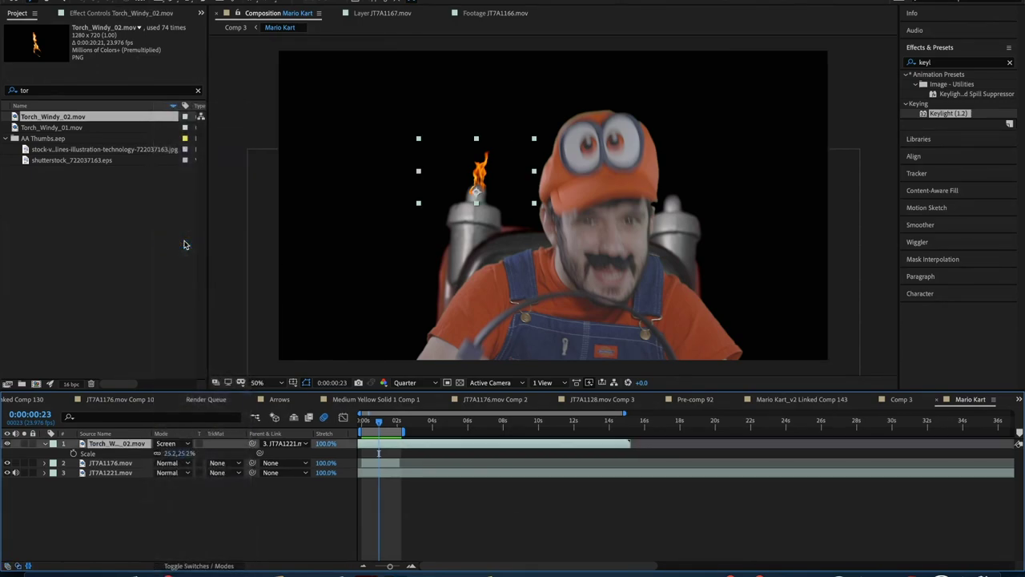
left_click(469, 481)
scroll(489, 261, "up", 2)
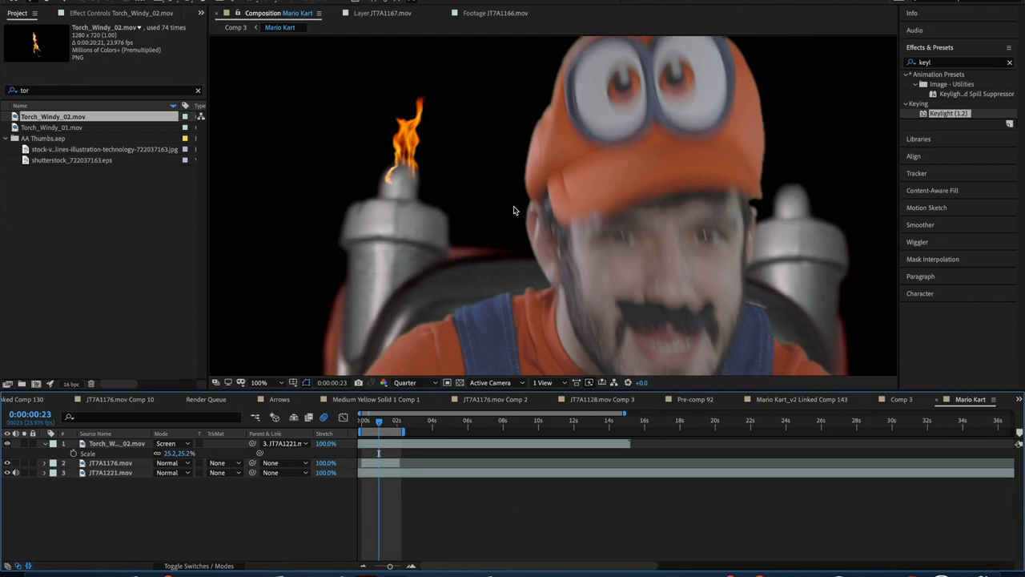
Step: Apply Glow to Torch_Windy_02.mov with Glow Threshold 14.5% and Glow Radius 156, and duplicate the effect
left_click(950, 63)
type("glow")
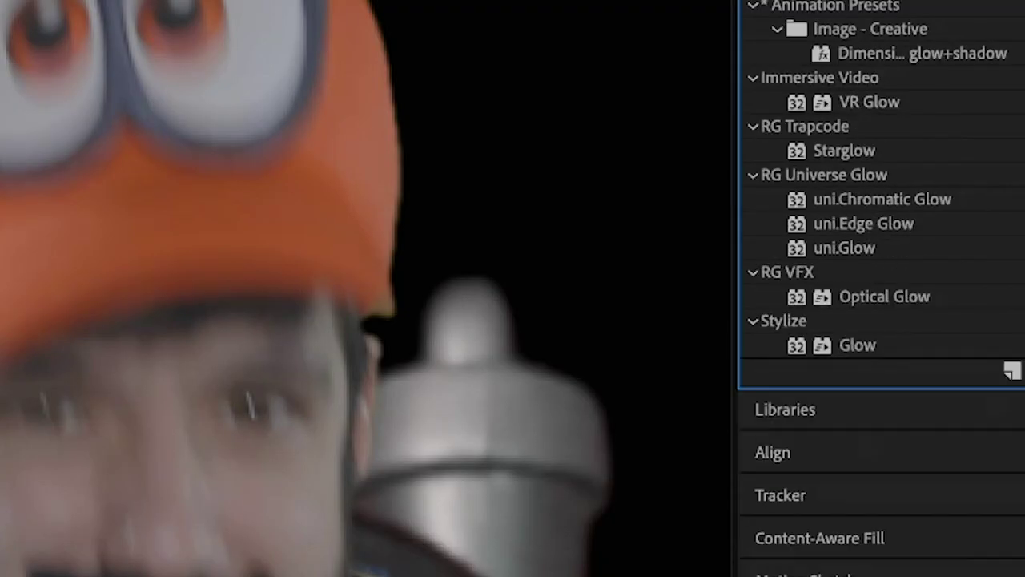
left_click_drag(857, 344, 94, 445)
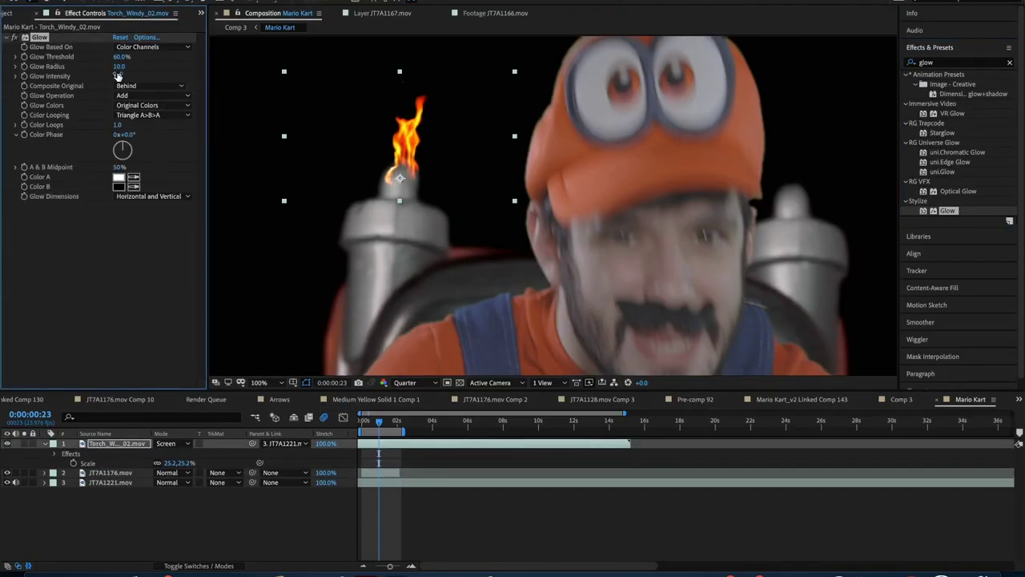
left_click_drag(118, 66, 206, 70)
left_click_drag(120, 57, 24, 64)
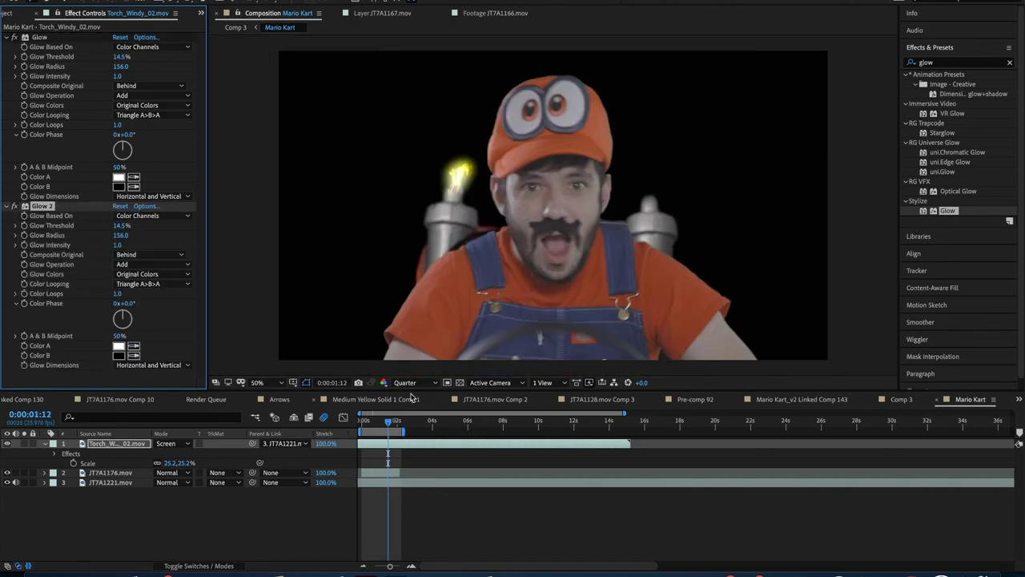
Step: Raise the duplicate Glow's radius to 435 and preview the brighter flame
key("space")
key("space")
left_click_drag(118, 239, 274, 232)
left_click(447, 448)
key("space")
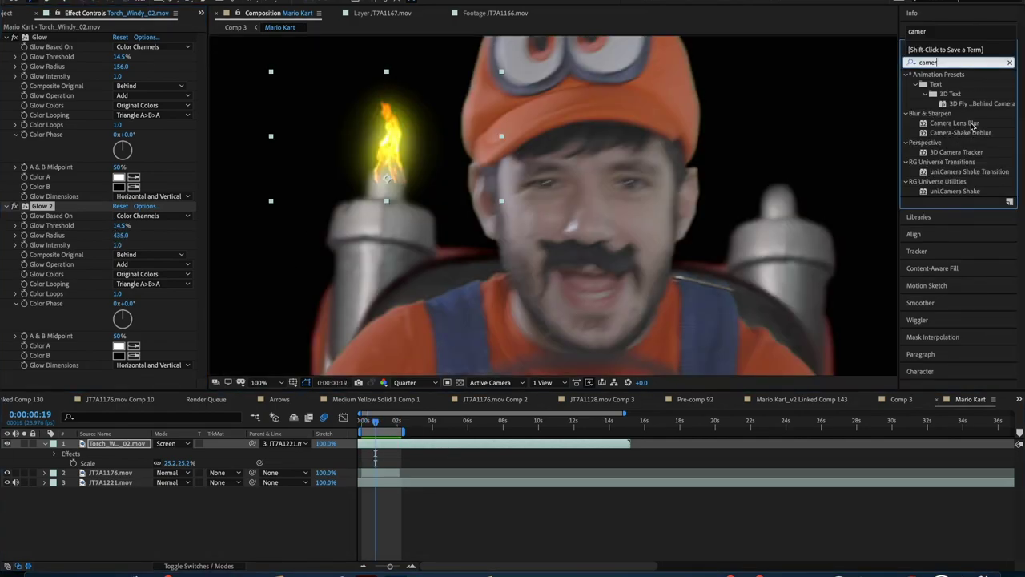
Step: Apply Camera Lens Blur to Torch_Windy_02.mov with Blur Radius 4 and Repeat Edge Pixels enabled, and preview it
left_click_drag(972, 126, 70, 375)
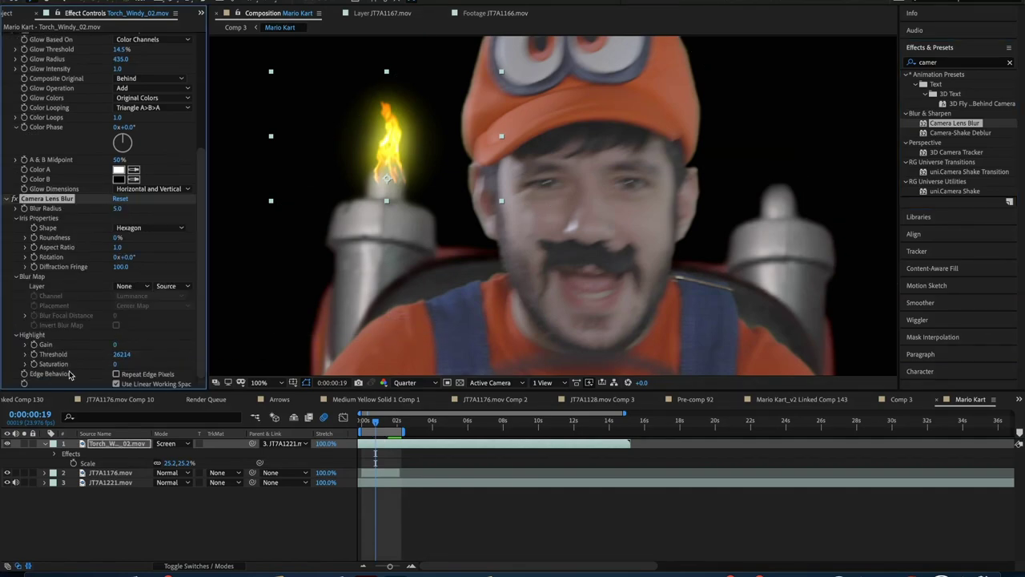
left_click_drag(117, 210, 108, 209)
left_click(116, 374)
scroll(350, 330, "down", 1)
key("space")
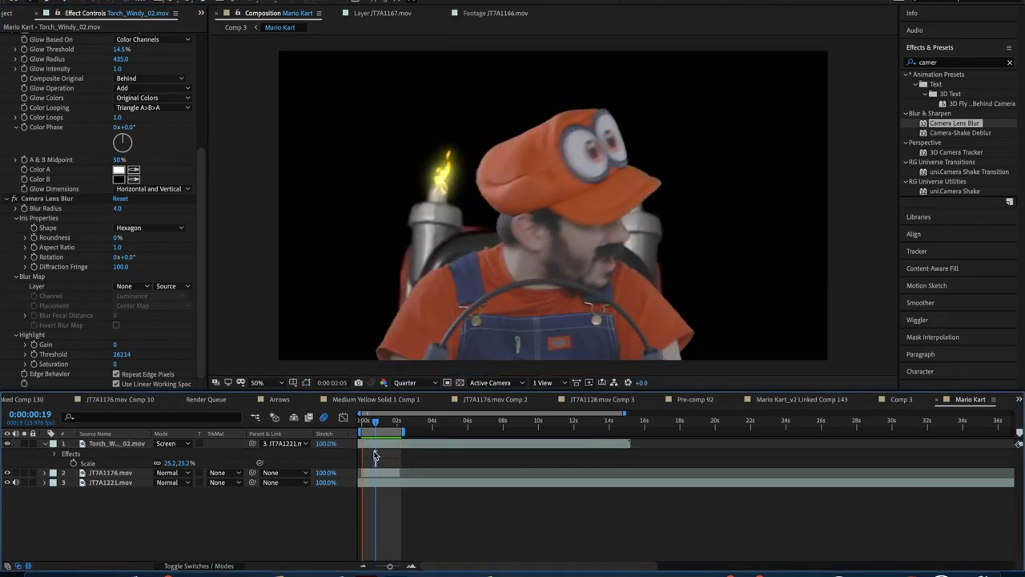
Step: Duplicate the torch layer, shift the copy's position across to the other exhaust pipe, and preview both flames
left_click(375, 422)
left_click(115, 443)
key("ctrl+d")
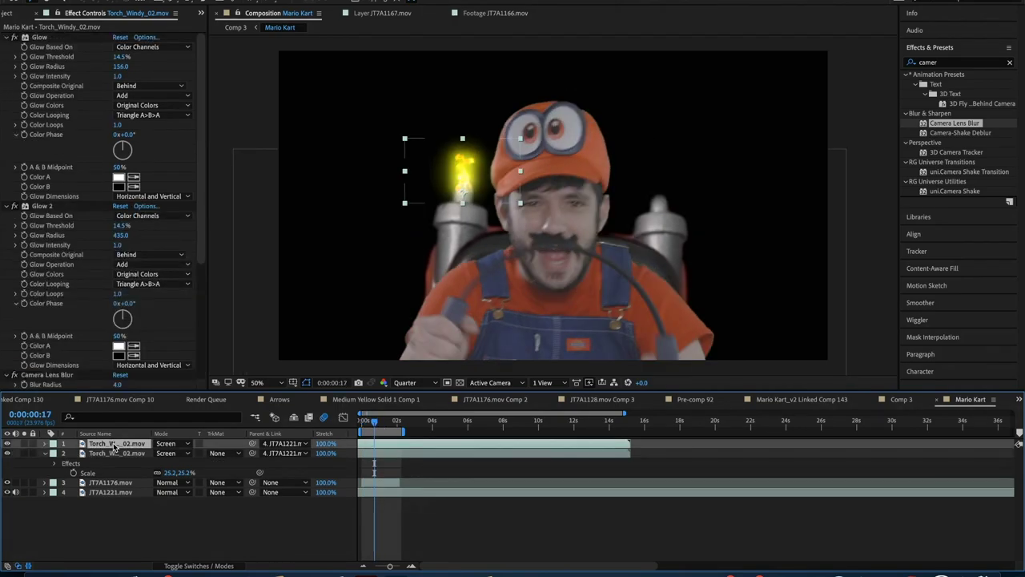
key("p")
left_click_drag(165, 454, 210, 453)
key("space")
key("space")
Step: Slide the duplicate torch layer earlier to end at about 10.5 seconds and nudge its flame down onto the pipe tip
left_click_drag(447, 445, 380, 424)
key("Down")
key("Down")
key("Down")
key("Down")
key("space")
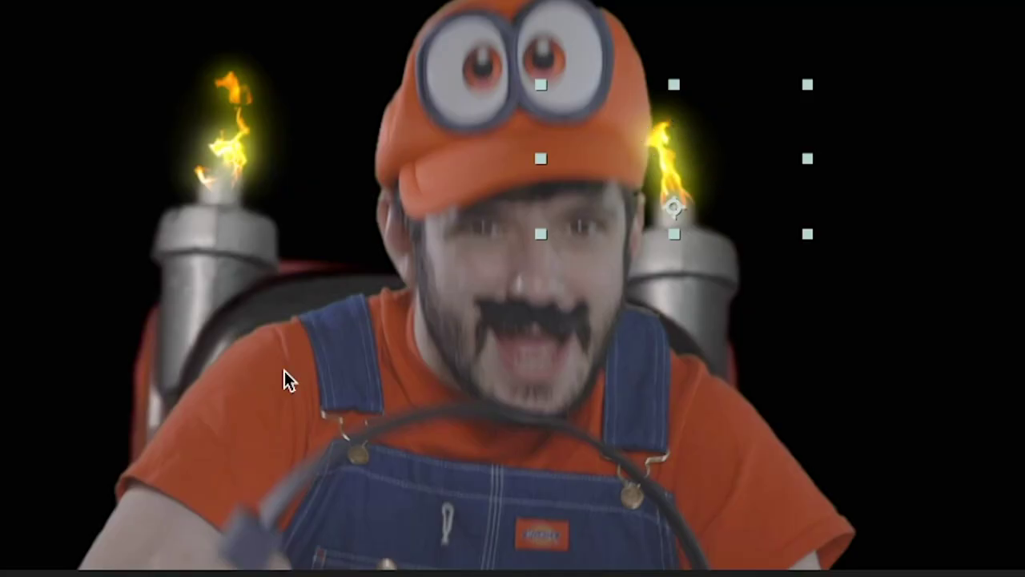
Step: Move both torch layers below JT7A1176.mov but above JT7A1221.mov in the layer stack
left_click(97, 465)
left_click(110, 445, "ctrl")
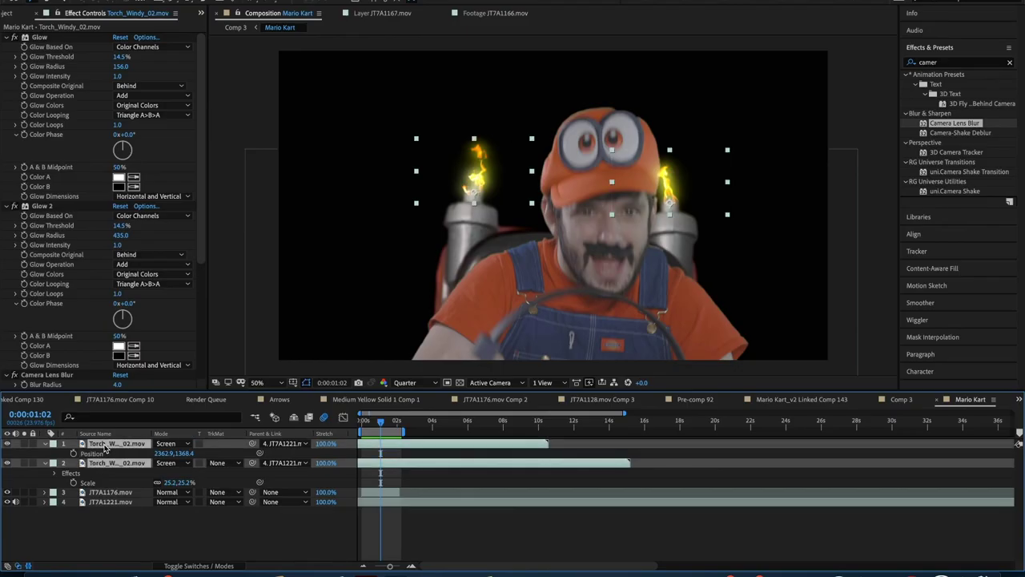
left_click_drag(110, 446, 104, 533)
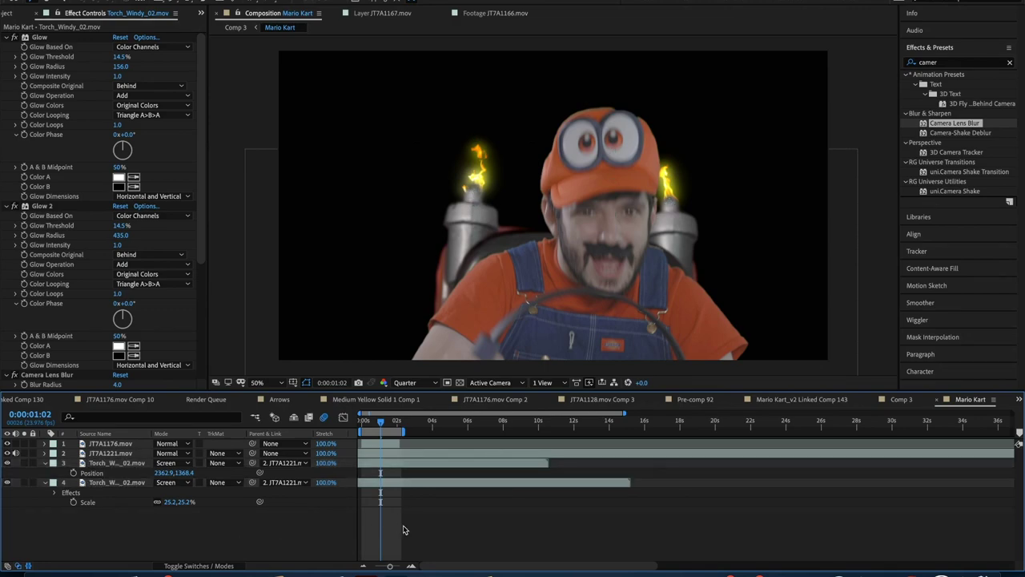
key("ctrl+z")
left_click_drag(127, 461, 126, 495)
left_click(185, 530)
left_click(175, 481)
Step: Examine up close and in playback how both flames sit on the exhaust pipes behind the driver
left_click(111, 445)
scroll(286, 299, "up", 2)
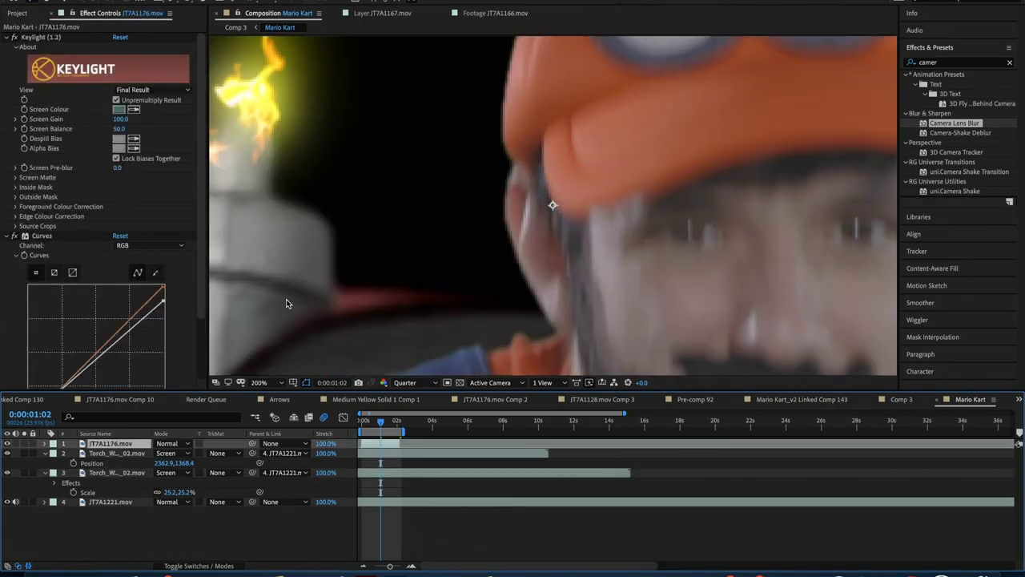
scroll(286, 299, "down", 1)
left_click(376, 501)
left_click_drag(371, 421, 362, 421)
key("space")
scroll(381, 335, "down", 4)
key("space")
scroll(439, 261, "up", 1)
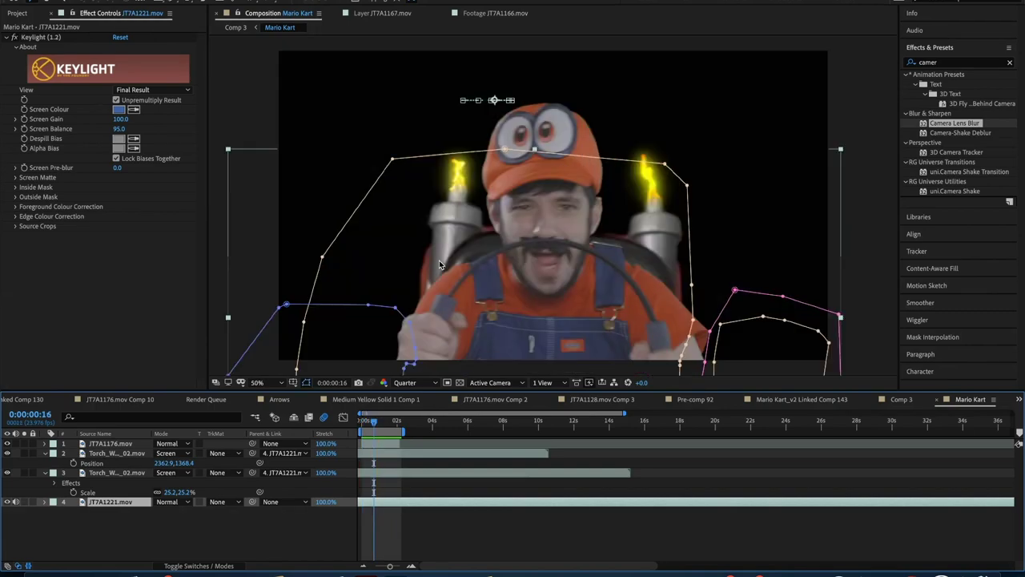
scroll(439, 261, "up", 1)
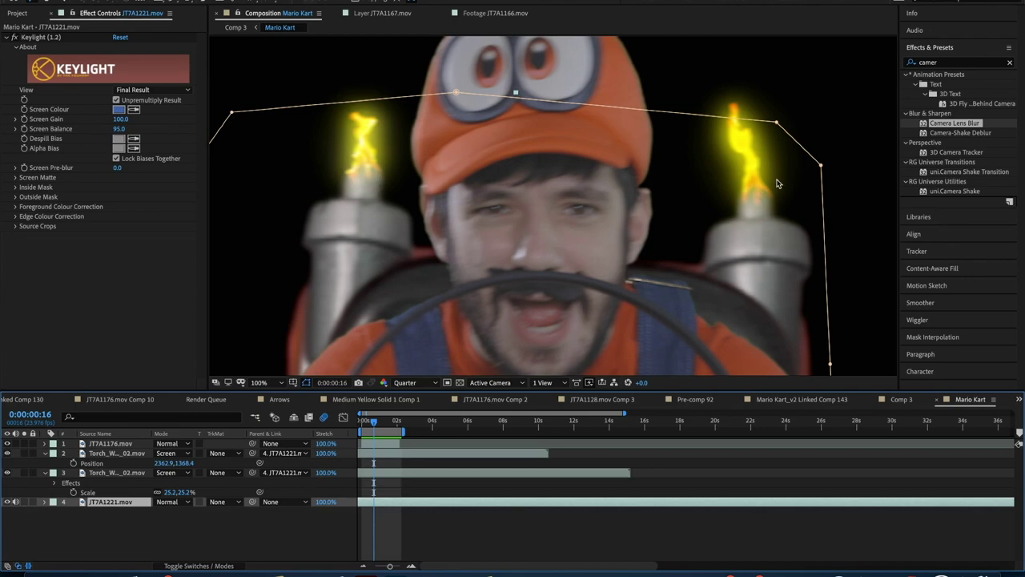
Step: Create a comp-size solid layer in white, FFFFFF
left_click(249, 58)
left_click(210, 1)
mouse_move(258, 1)
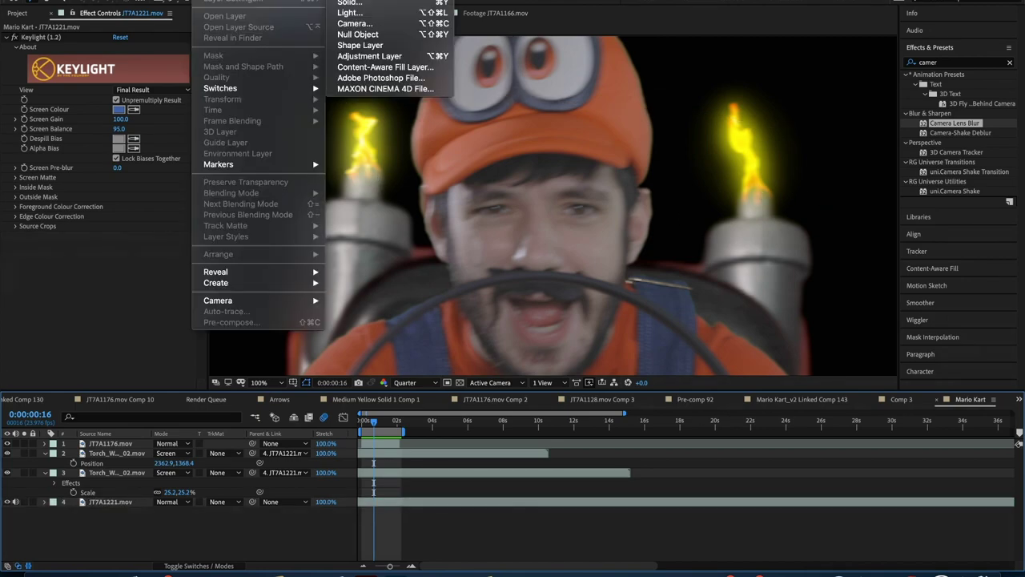
left_click(439, 3)
left_click(504, 436)
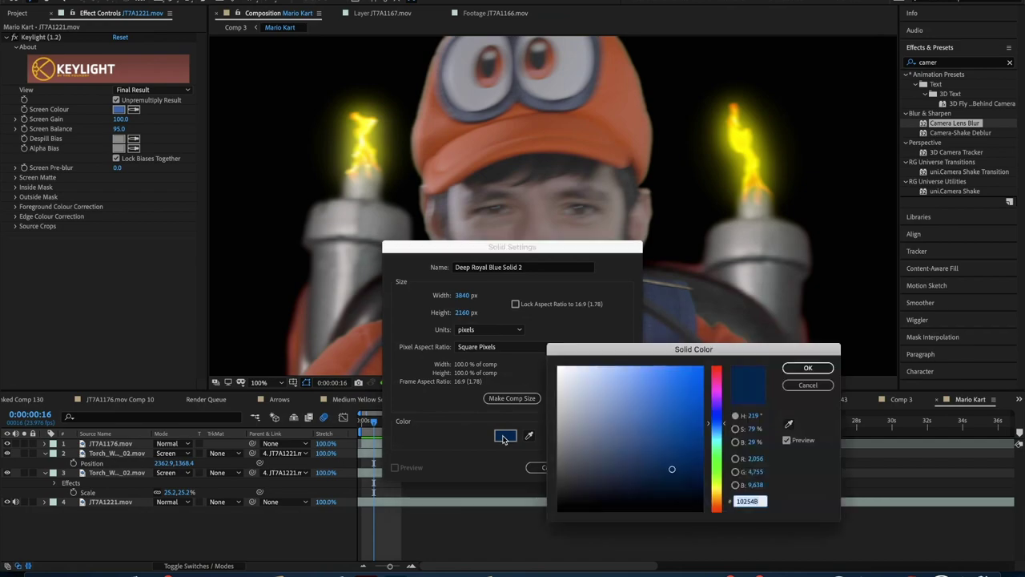
type("FFFFFF")
key("Return")
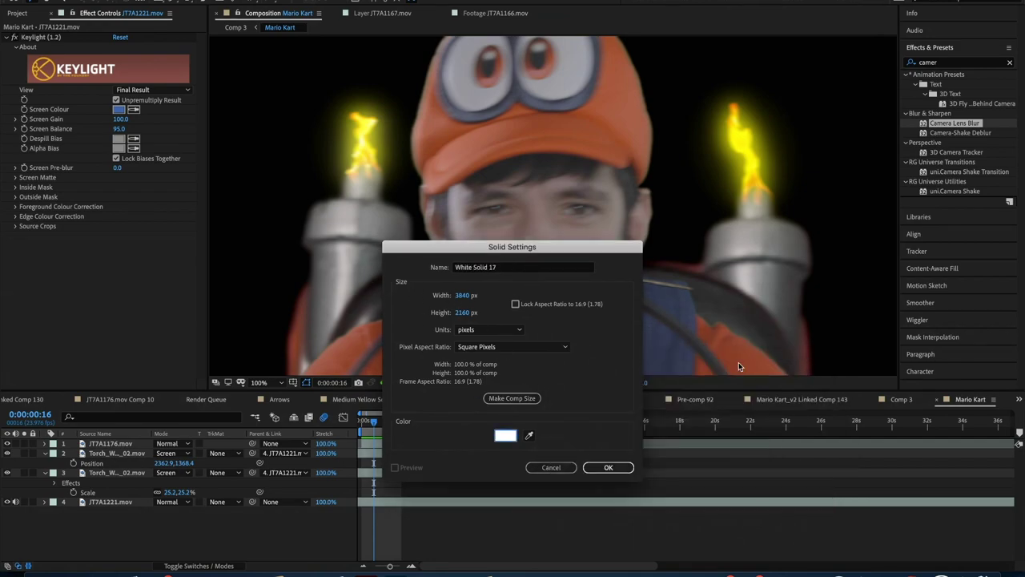
key("Return")
Step: Apply Optical Flares to the white solid and clear all default lens objects from the flare's stack
type("opti")
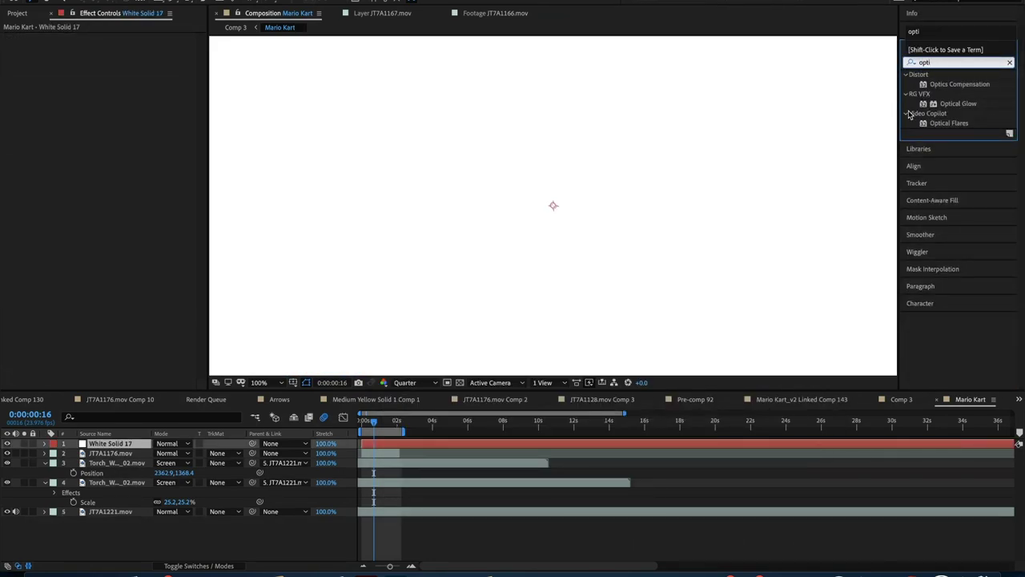
left_click_drag(949, 123, 121, 444)
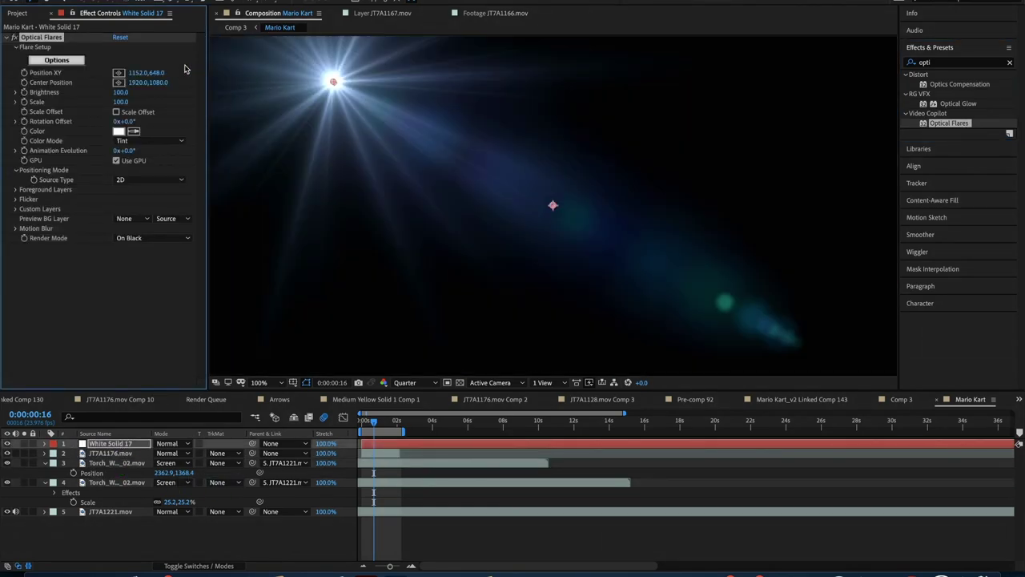
left_click(68, 61)
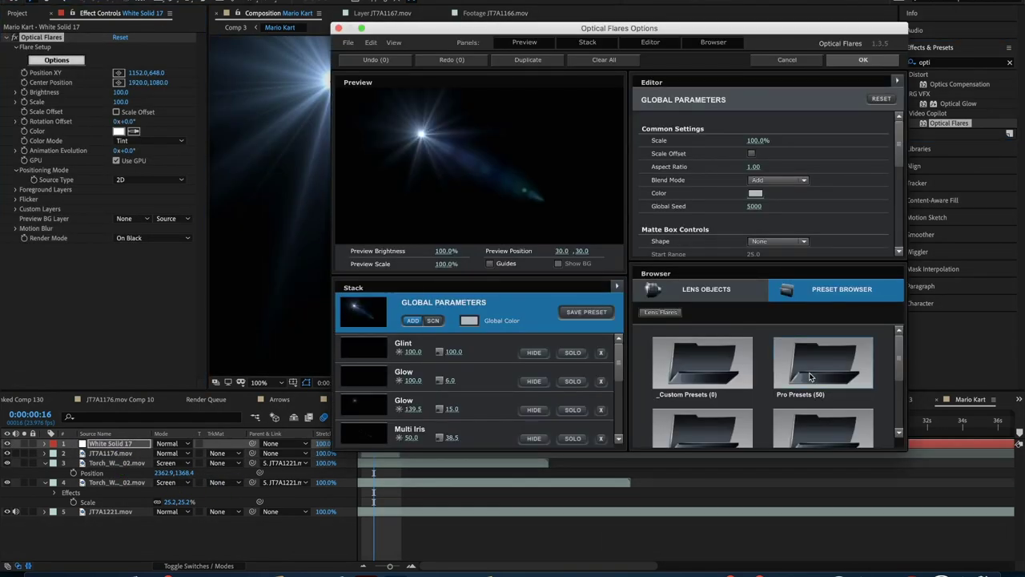
left_click(617, 286)
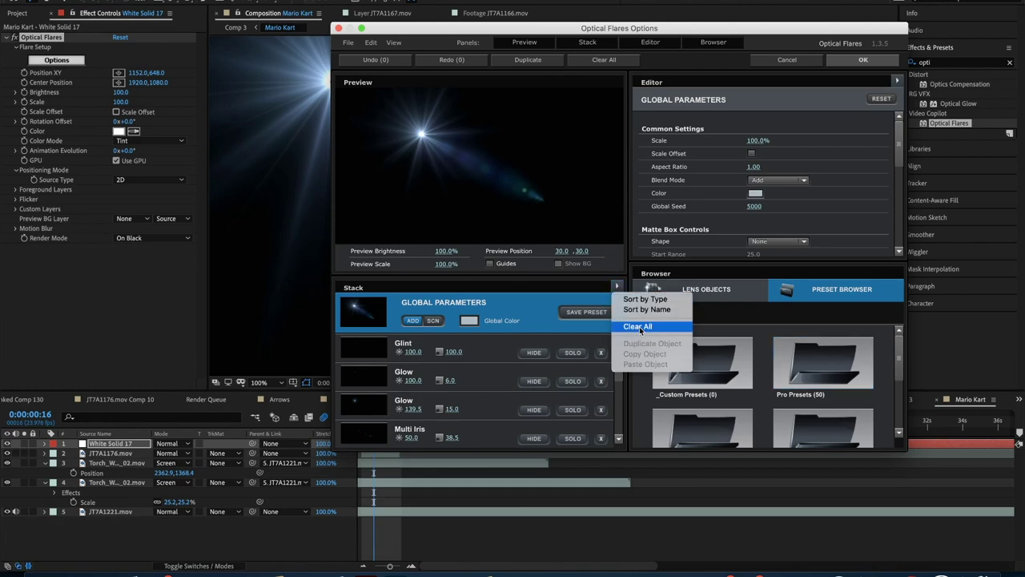
left_click(639, 326)
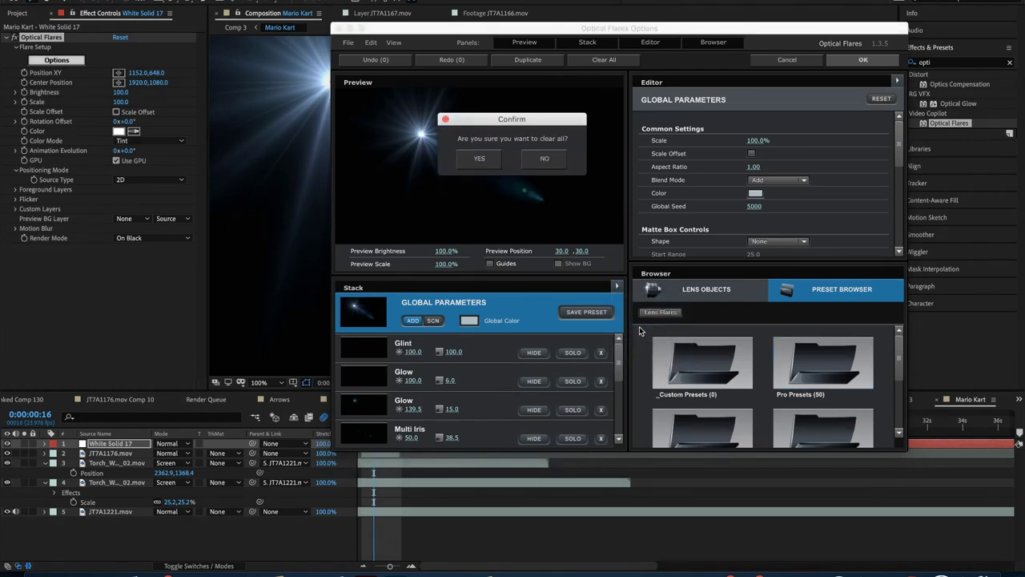
left_click(479, 160)
Step: Build the flare from a single basic Glow lens object and accept the Optical Flares options
scroll(673, 346, "down", 1)
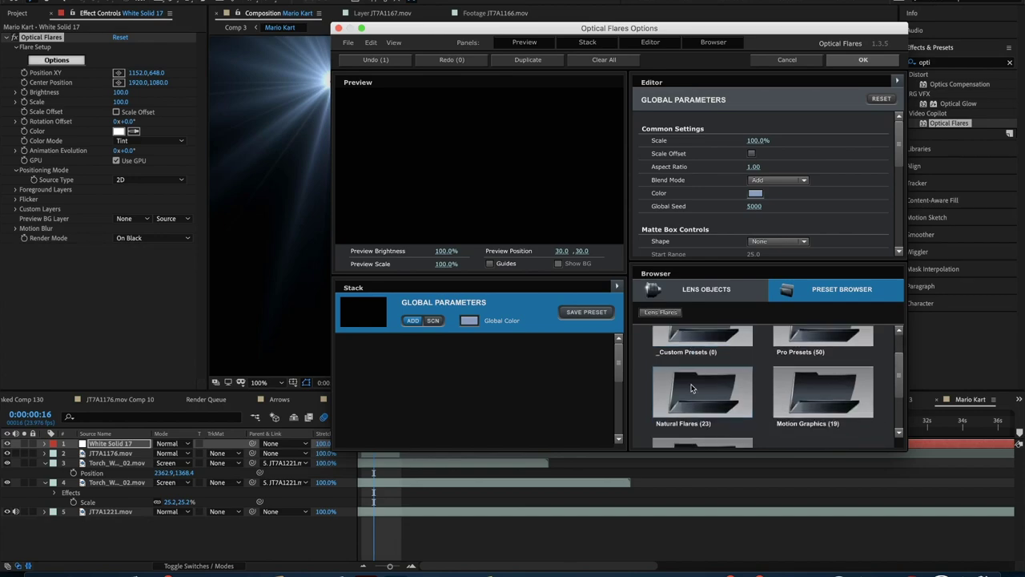
left_click(678, 288)
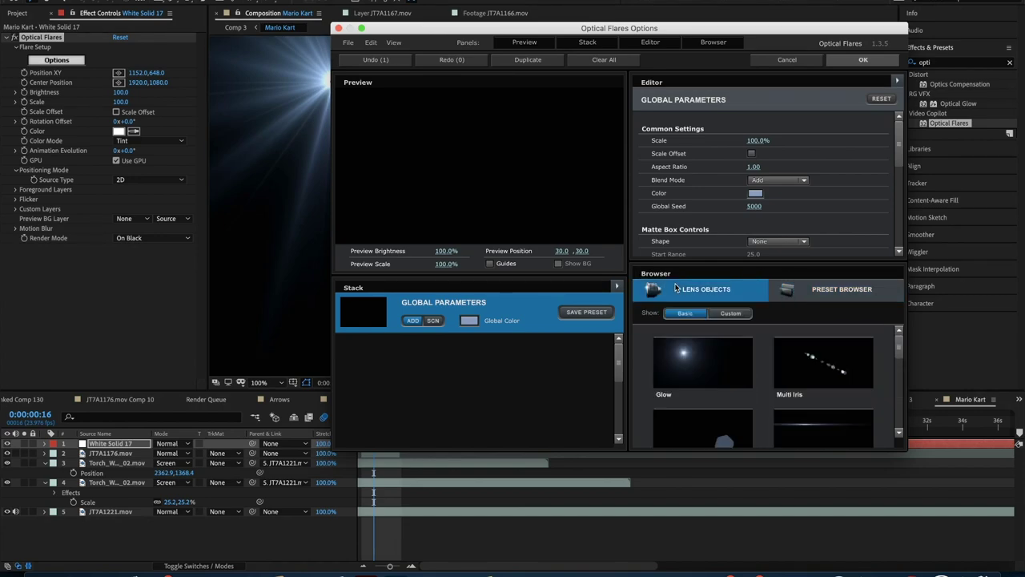
left_click(728, 378)
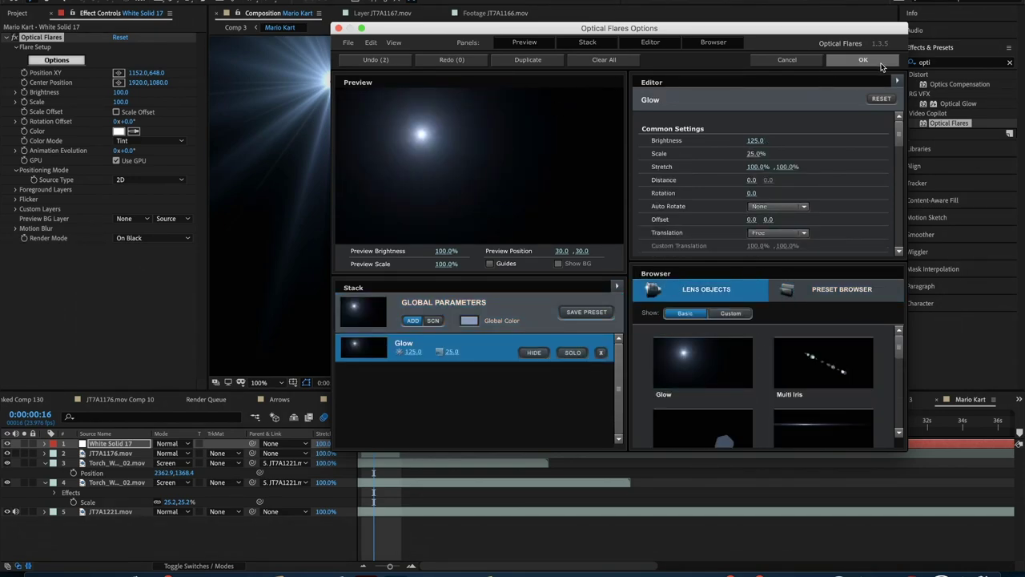
left_click(879, 63)
Step: Tint the optical flare a light warm orange
left_click(120, 131)
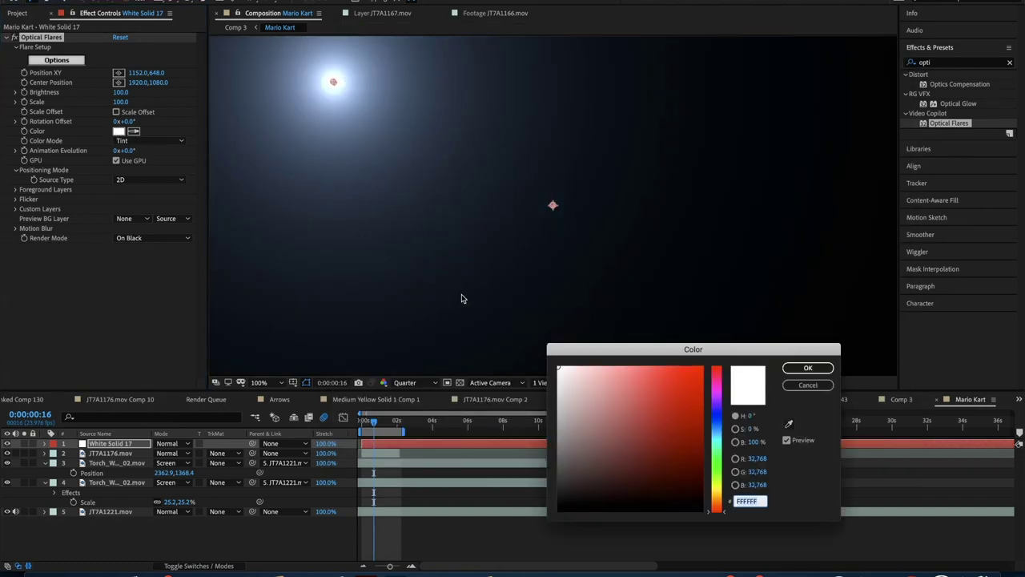
left_click_drag(709, 430, 715, 501)
left_click_drag(645, 448, 625, 373)
Step: Set the flare's Render Mode to On Transparent and its solid layer's blending mode to Screen
left_click(152, 238)
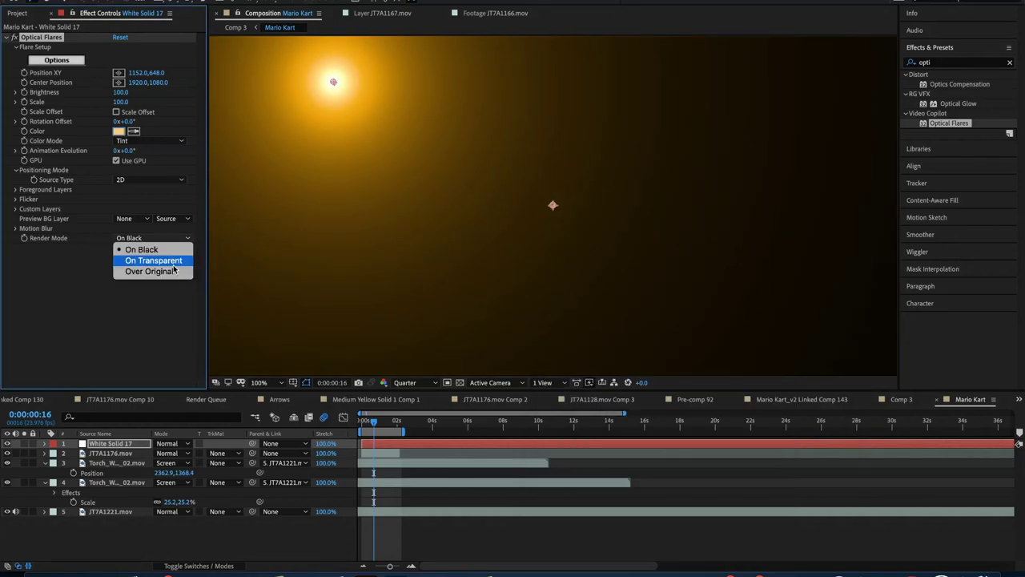
left_click(172, 261)
left_click(172, 443)
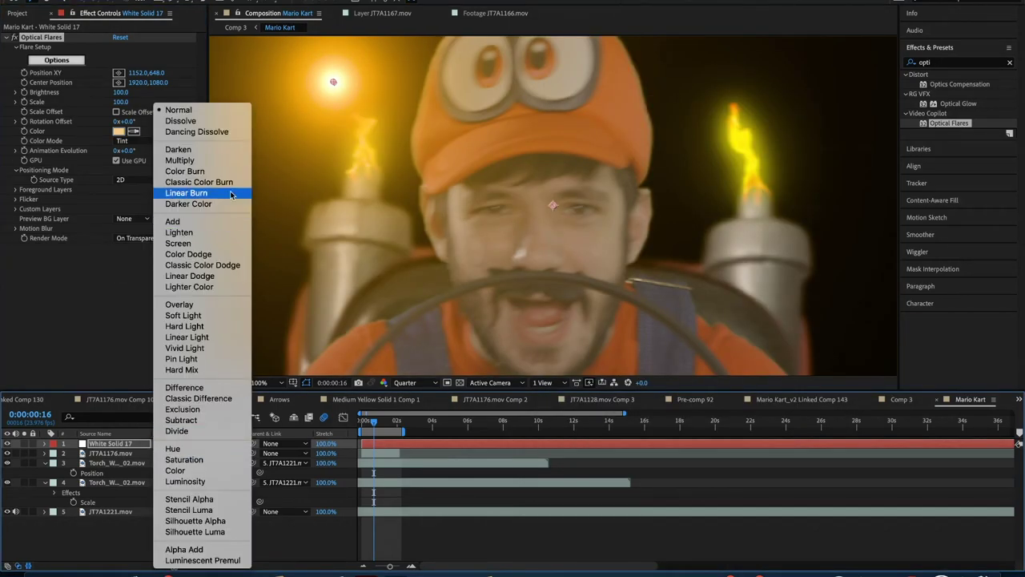
left_click(210, 242)
Step: Place the flare at the base of the left exhaust flame, at 1254, 974, and reduce its Scale to 40
left_click_drag(340, 80, 365, 180)
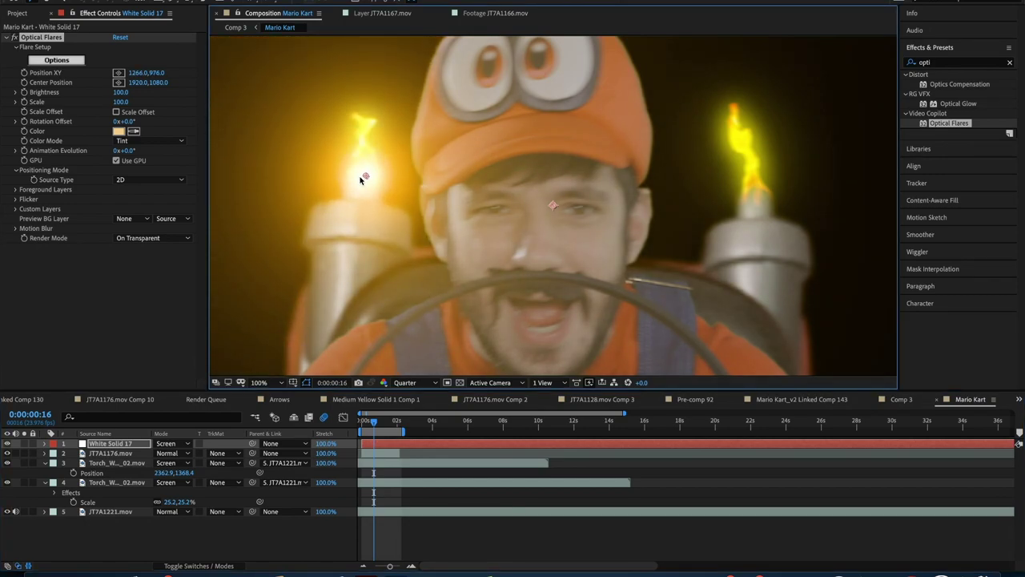
mouse_move(120, 101)
left_mouse_down()
mouse_move(96, 101)
mouse_move(110, 92)
left_mouse_up()
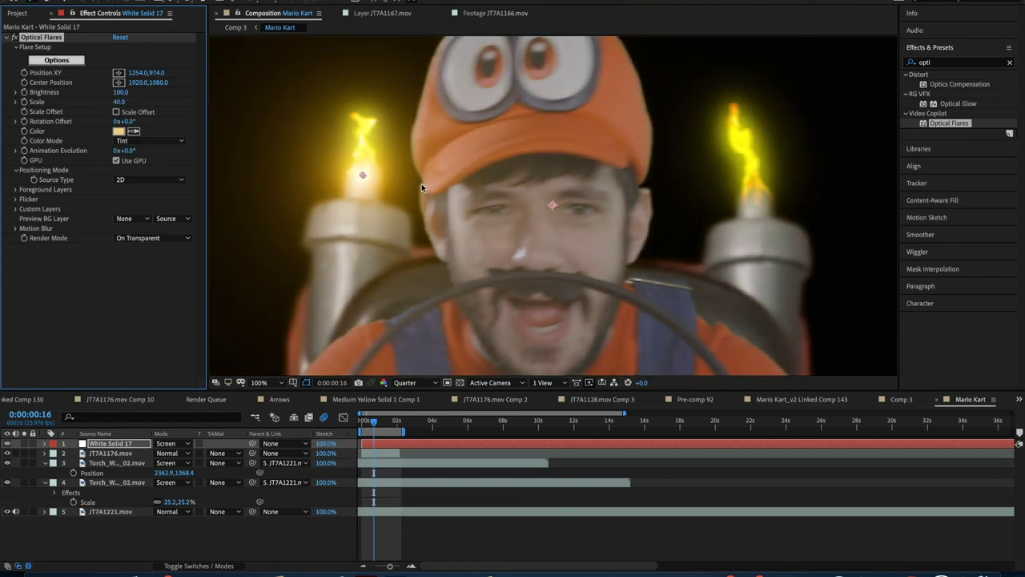
left_click(478, 511)
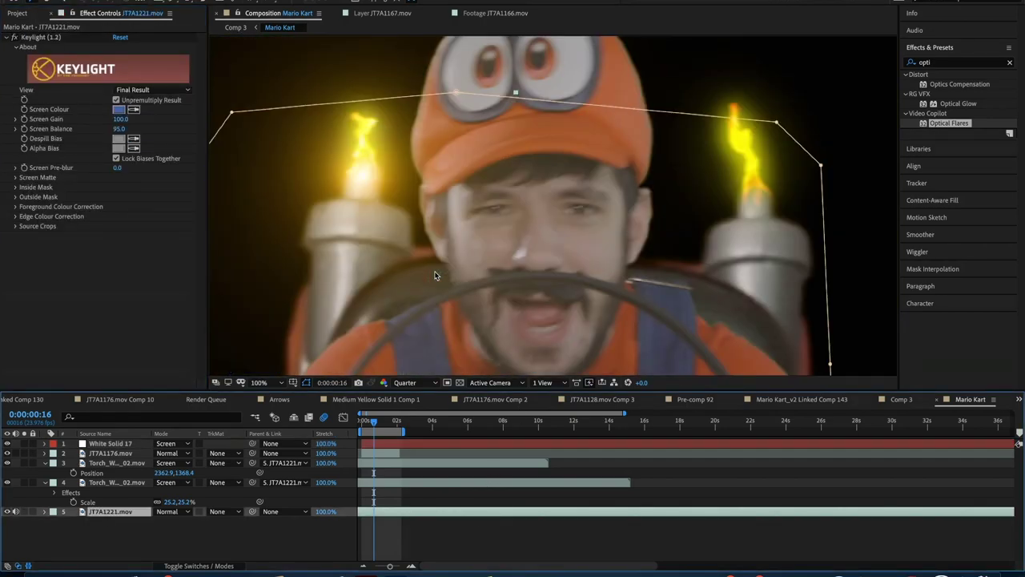
Step: Apply the Fast Box Blur effect to the White Solid 17 flare layer
left_click(953, 62)
type("box")
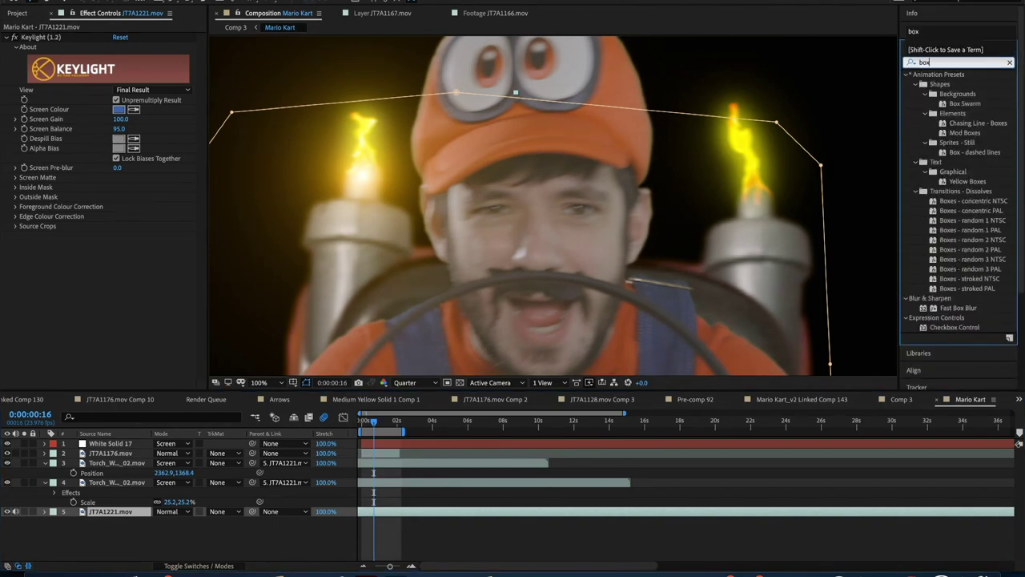
left_click_drag(959, 308, 115, 443)
left_click_drag(118, 257, 93, 253)
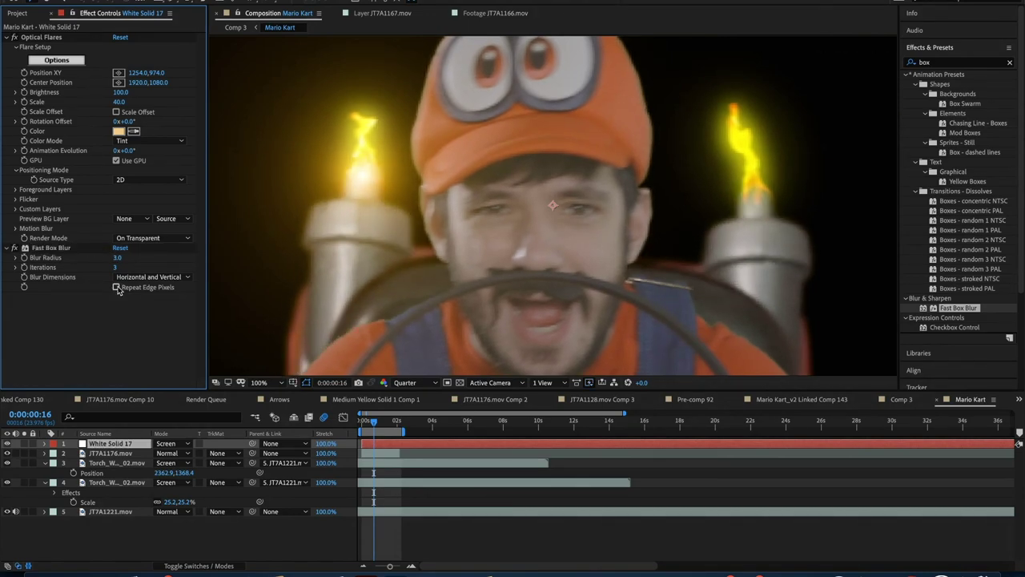
Step: Nudge the optical flare to position 1248, 968 at the base of the left exhaust flame
left_click(41, 37)
left_click_drag(363, 175, 364, 173)
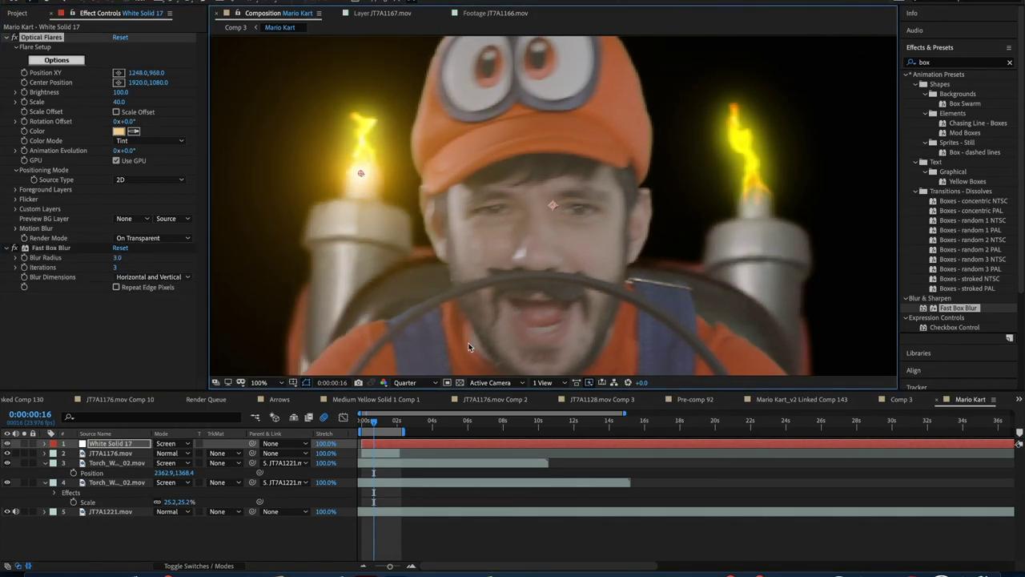
scroll(472, 302, "down", 4)
scroll(472, 303, "up", 4)
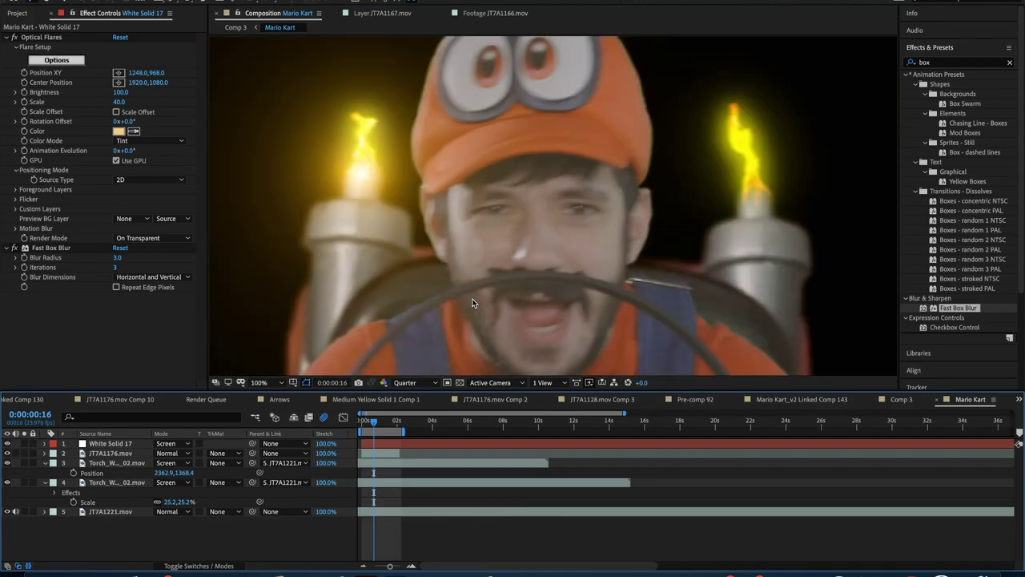
Step: Shift the optical flare's tint colour to a light yellow, F2DC7E
left_click(118, 131)
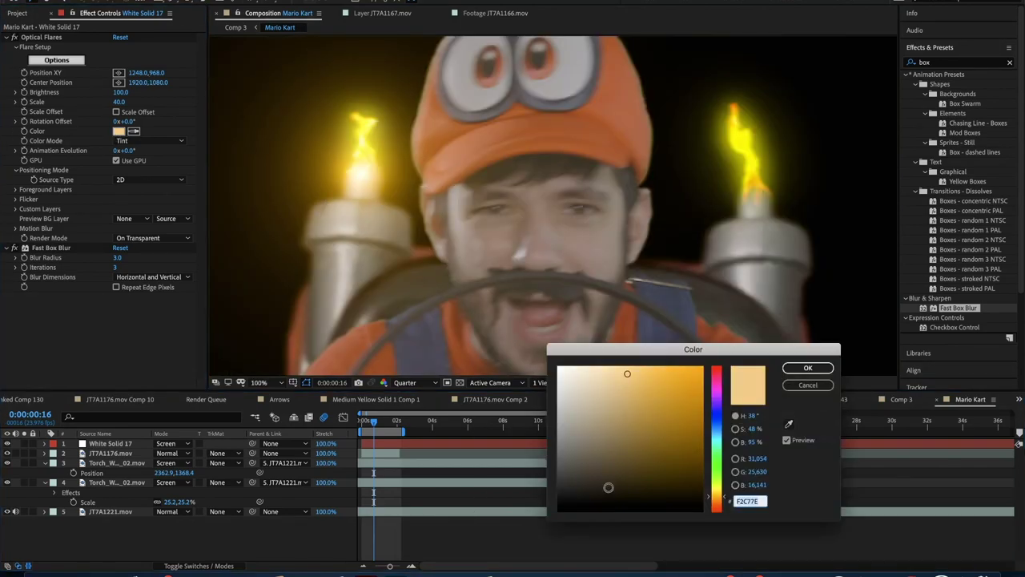
left_click(718, 499)
left_click_drag(720, 497, 720, 492)
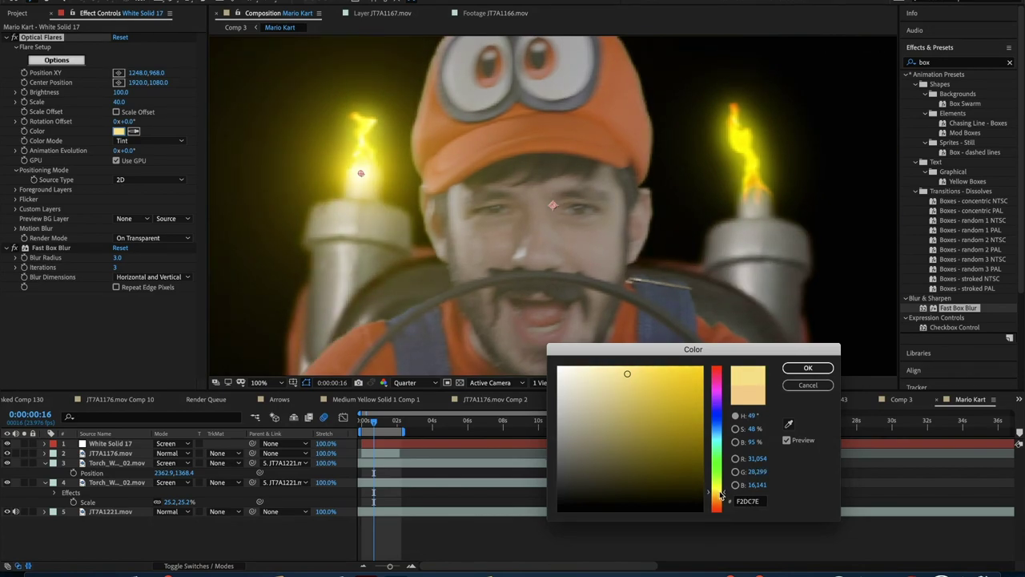
left_click(831, 370)
scroll(495, 203, "down", 2)
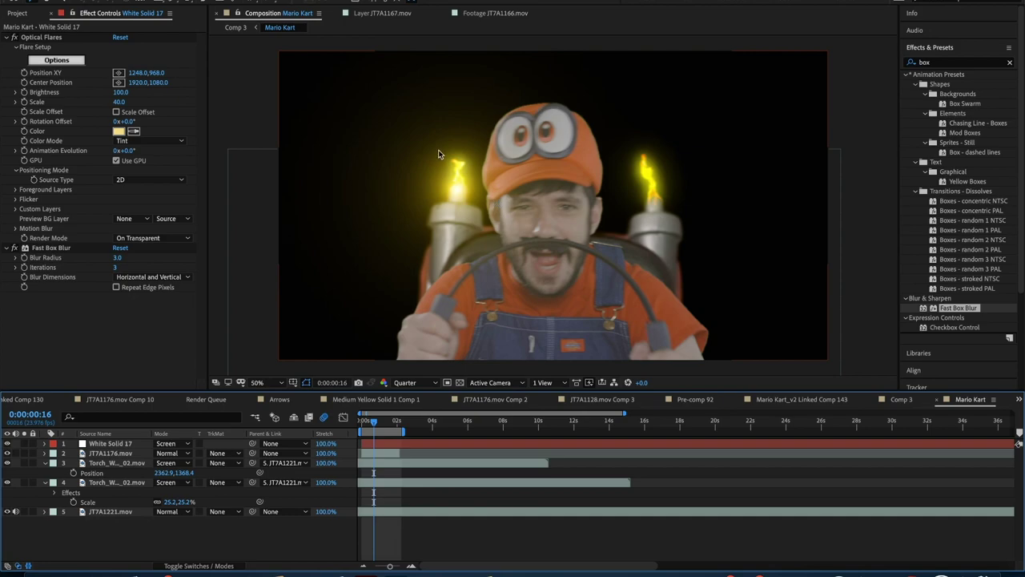
scroll(438, 149, "up", 2)
scroll(352, 182, "down", 1)
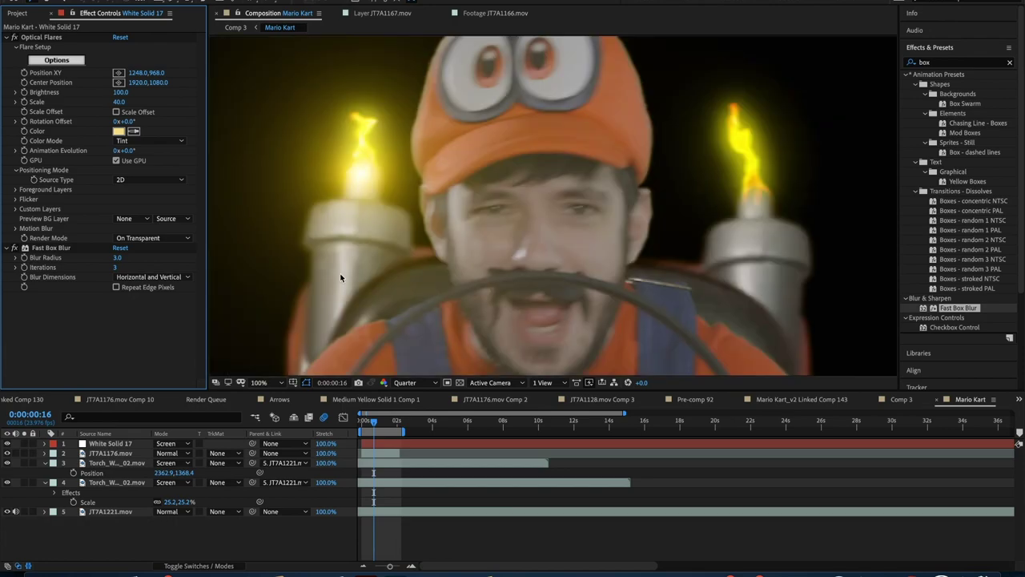
Step: Enable keyframing for the flare's Position XY at frame 16 and reveal the Optical Flares properties on the timeline to track the flame
left_click(74, 38)
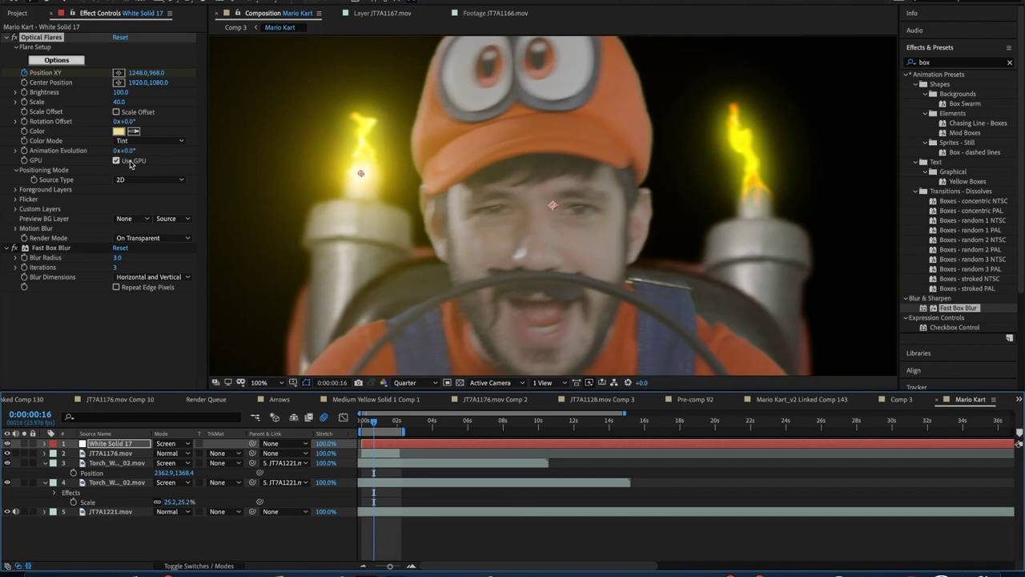
left_click(43, 445)
left_click(54, 453)
scroll(395, 542, "down", 3)
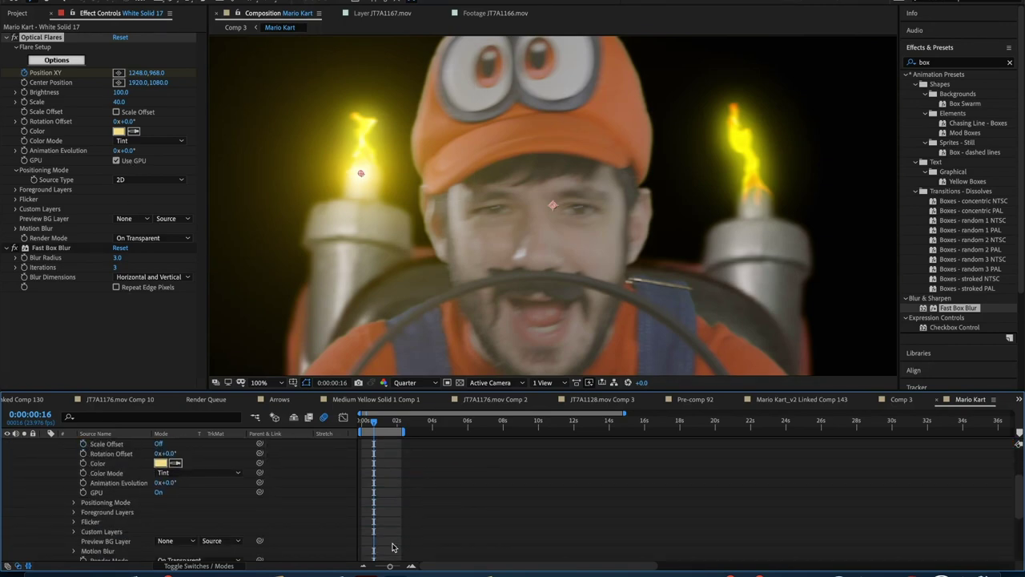
left_click_drag(393, 566, 402, 567)
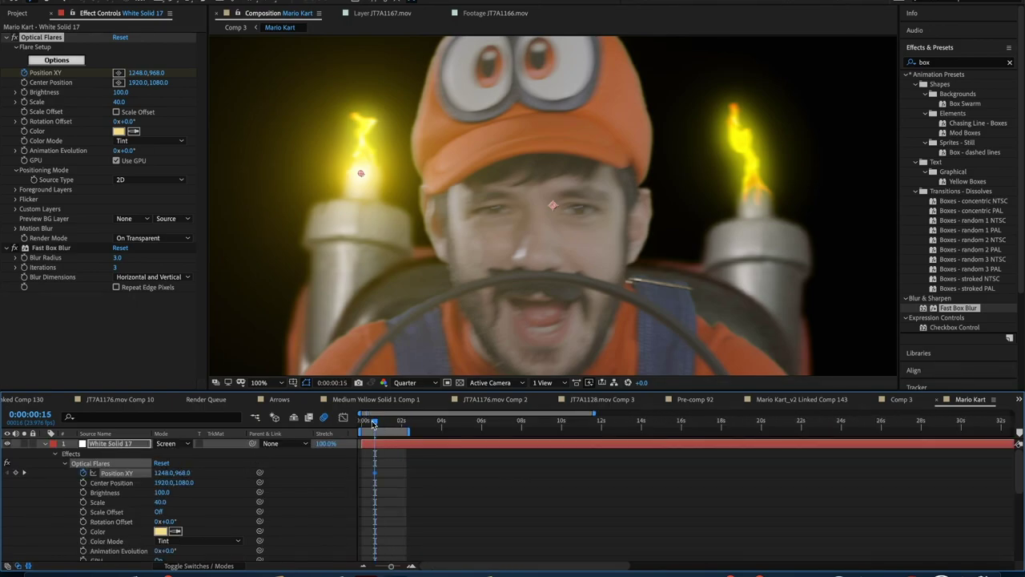
left_click_drag(373, 422, 366, 422)
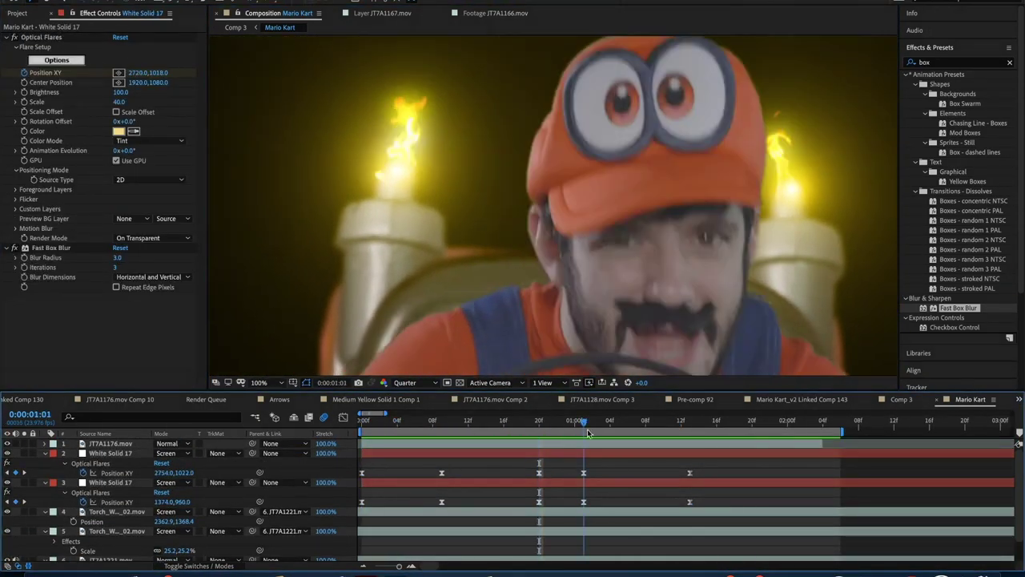
Step: Play back the Mario Kart composition to check how both flares follow the exhaust flames
key("comma")
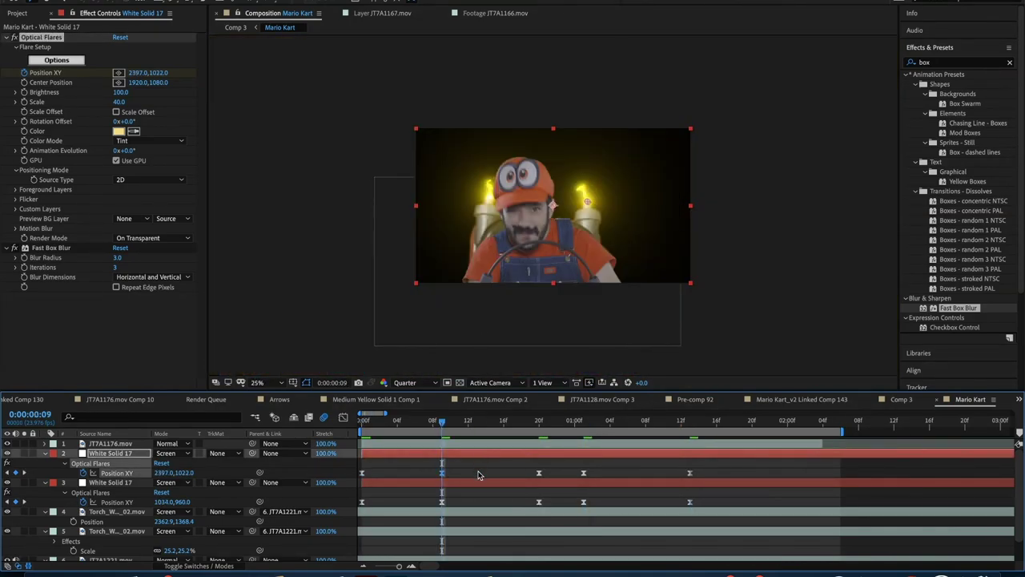
key("space")
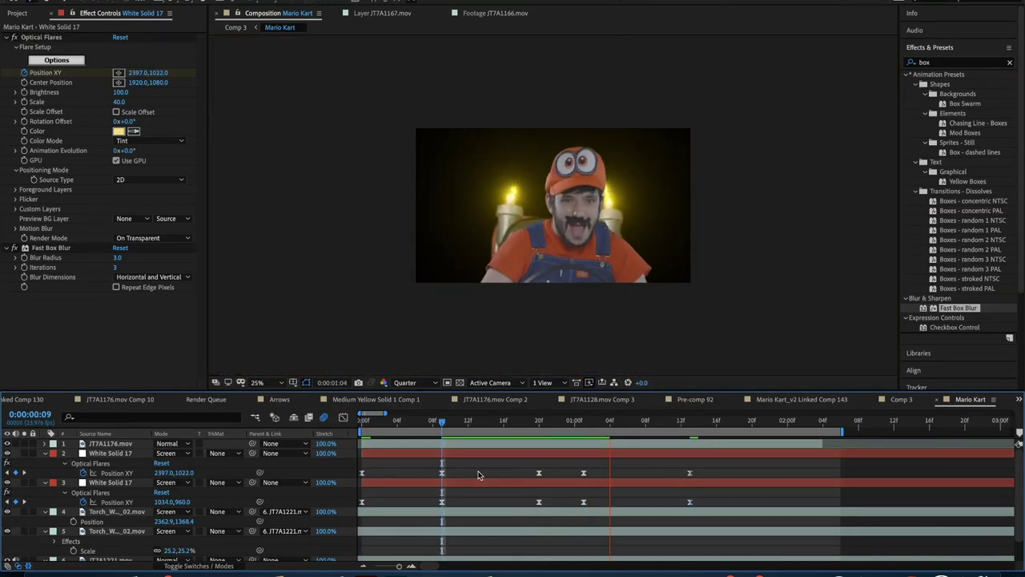
key("space")
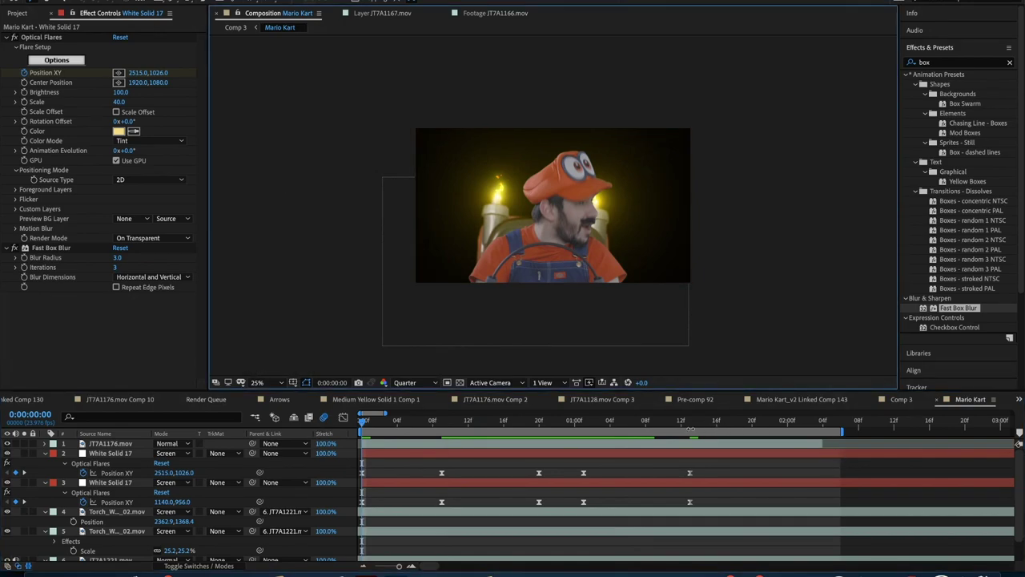
Step: Switch to Comp 3 and play back the driver with the flares over the blurred background
left_click(897, 401)
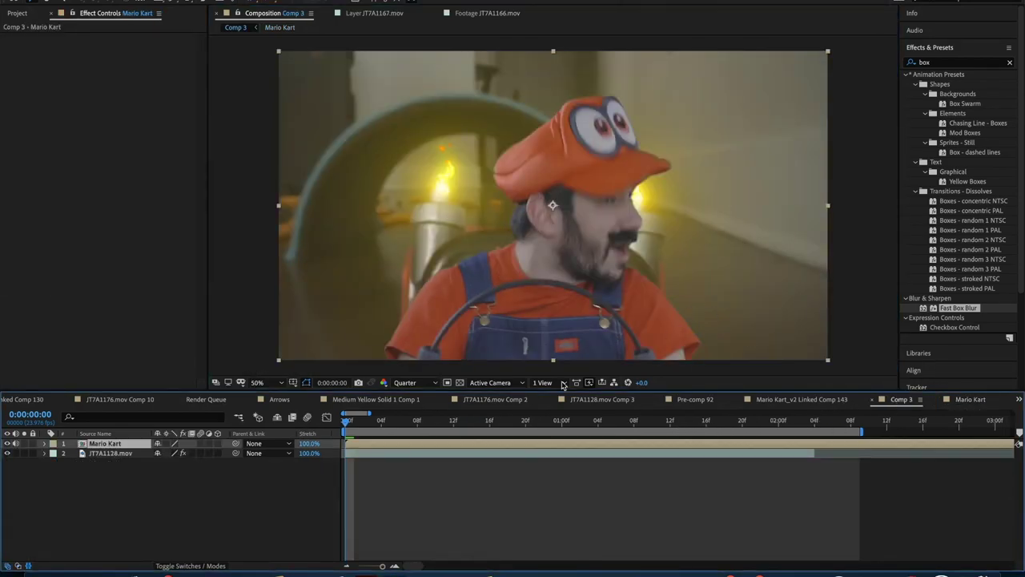
key("space")
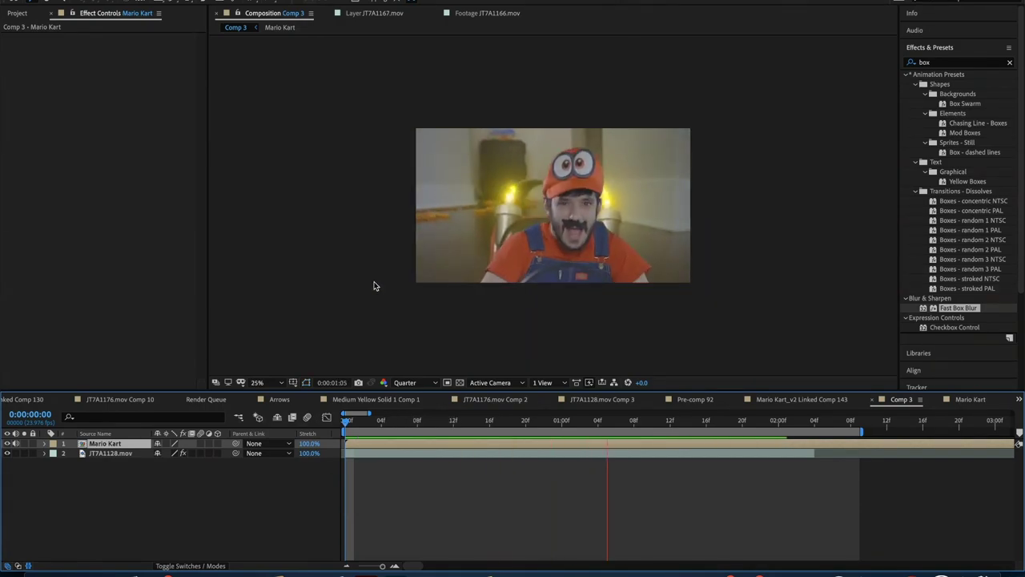
key("space")
left_click_drag(470, 422, 322, 426)
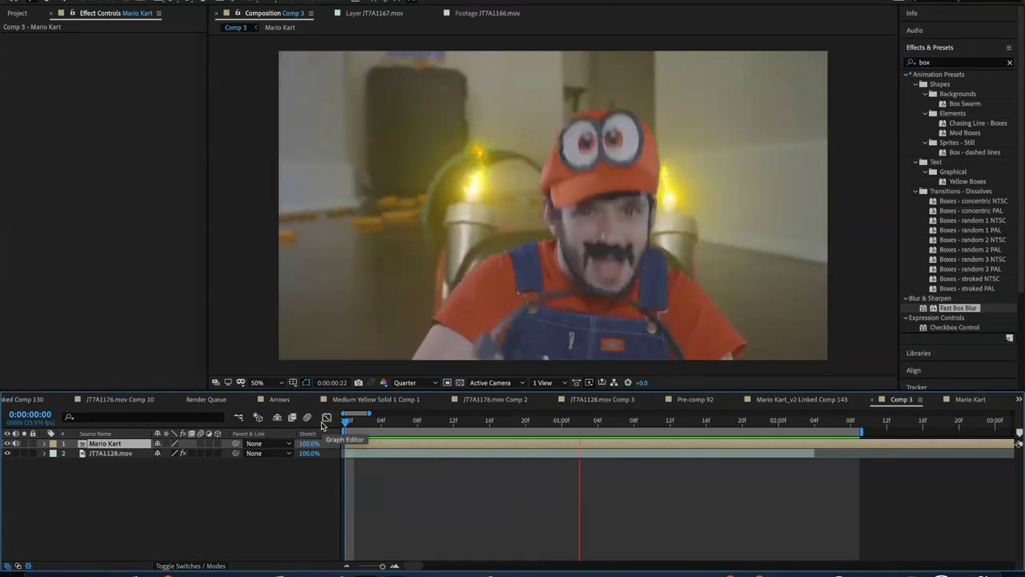
key("space")
left_click_drag(506, 424, 355, 403)
Step: Apply the Wiggle - position preset to the Mario Kart layer
left_click(951, 64)
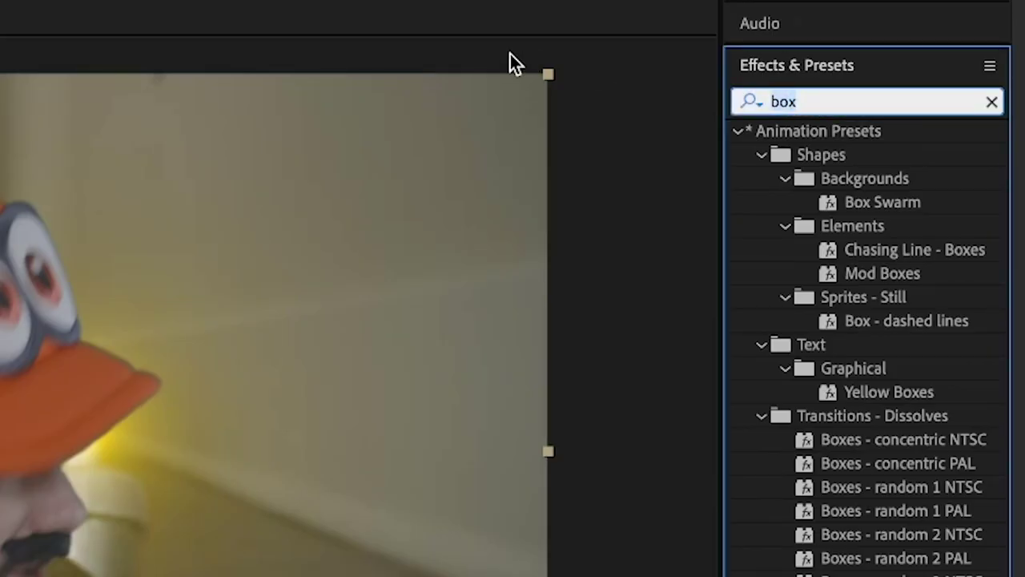
type("wiggle")
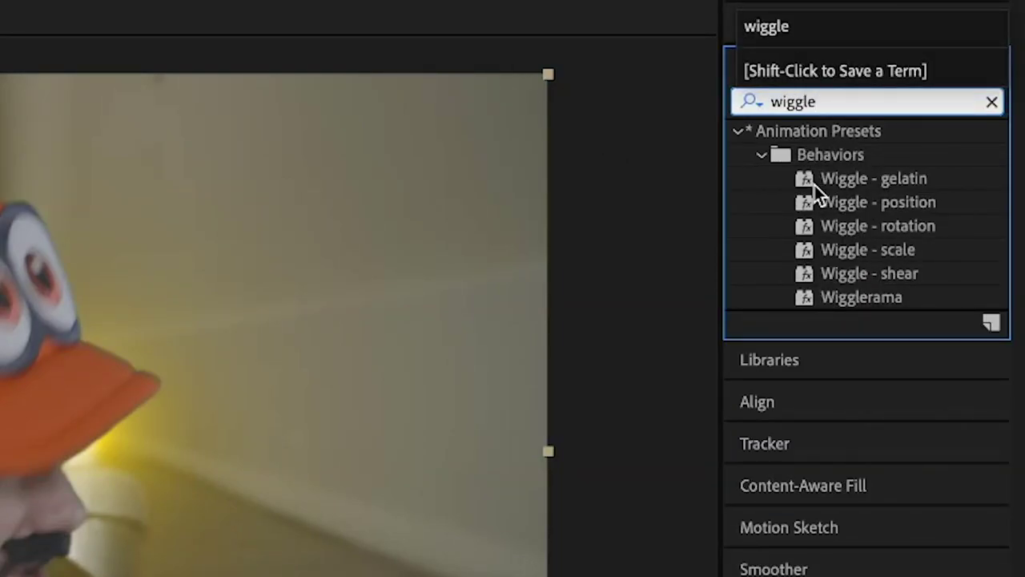
left_click_drag(818, 200, 136, 443)
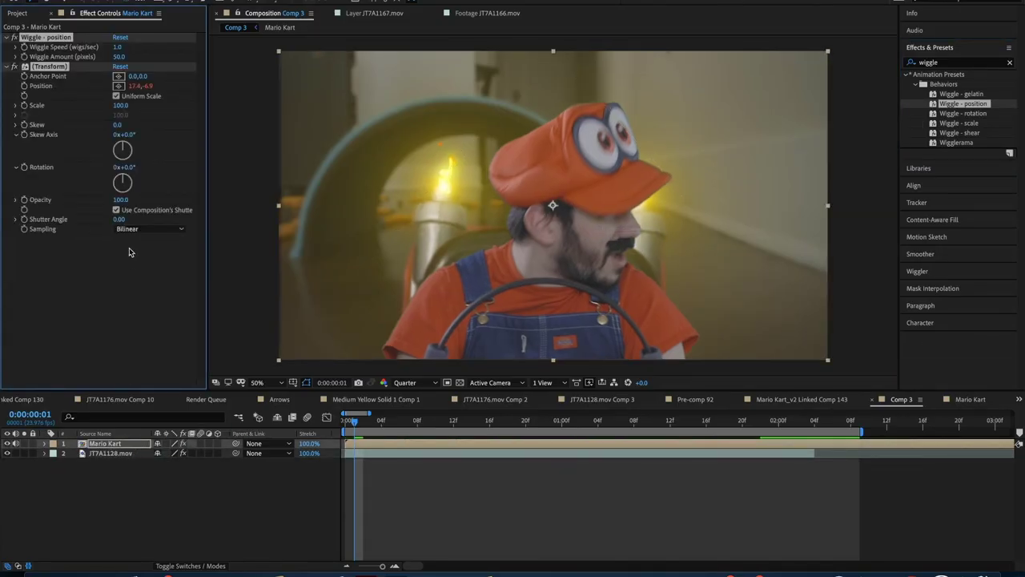
Step: Set the preset's Wiggle Amount to 17 pixels and Wiggle Speed to 5, and preview the shake
left_click(119, 57)
type("8")
key("Return")
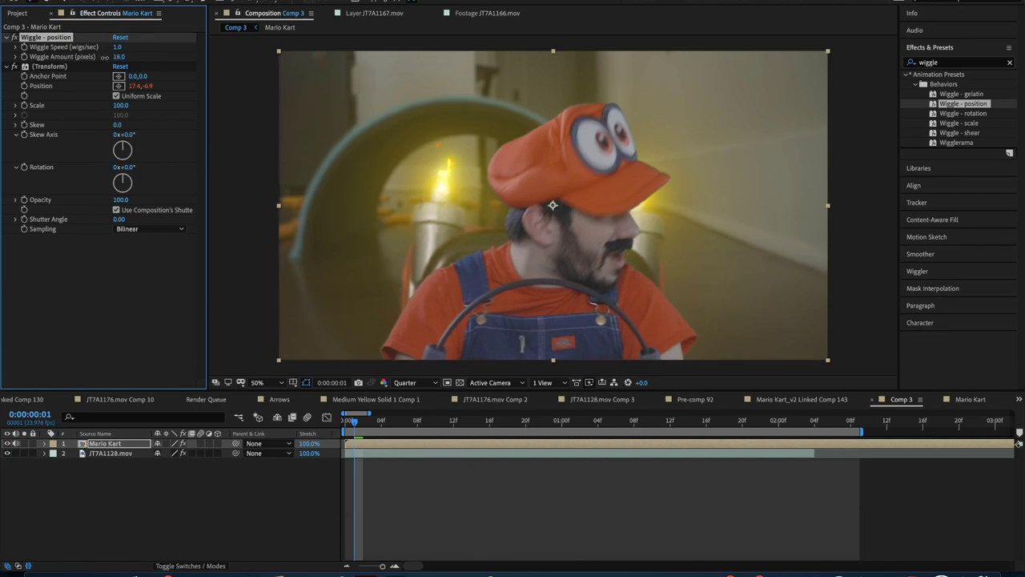
left_click(116, 46)
type("5")
left_click(422, 489)
key("space")
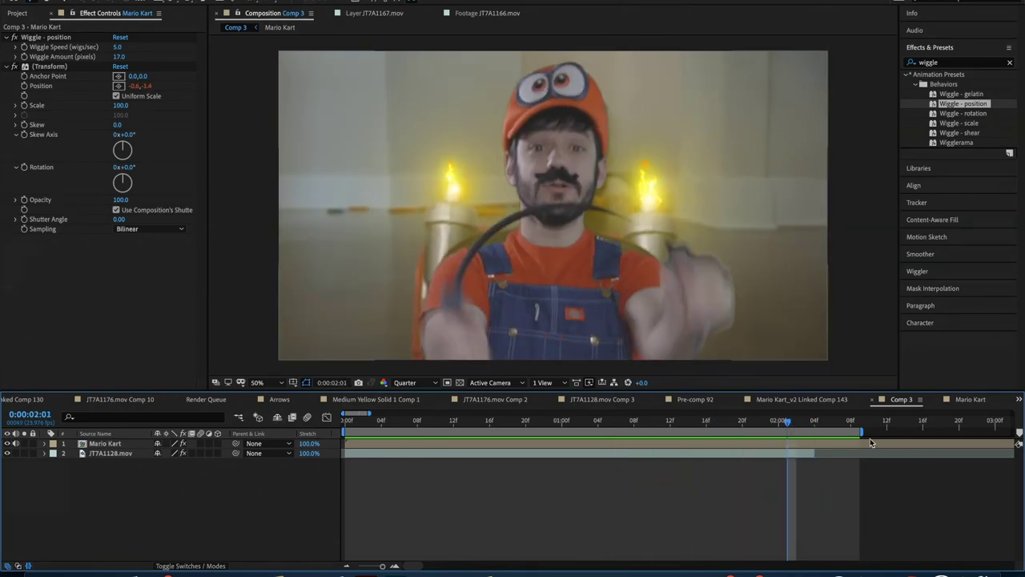
Step: End the work area where the background clip ends, and pre-compose JT7A1128.mov as JT7A1128.mov Comp 4, leaving all attributes in Comp 3
left_click_drag(863, 434, 819, 440)
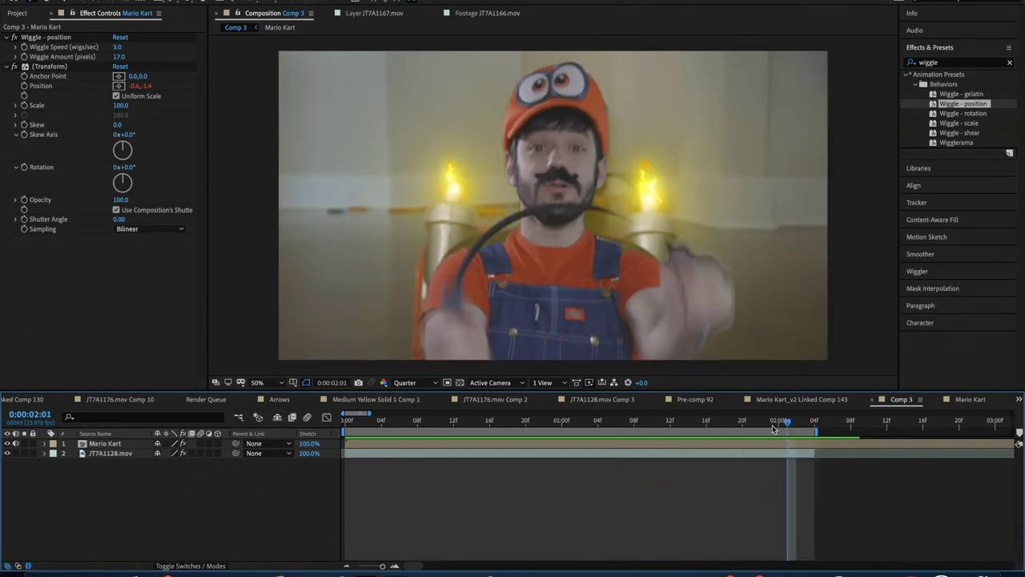
right_click(104, 457)
left_click(135, 511)
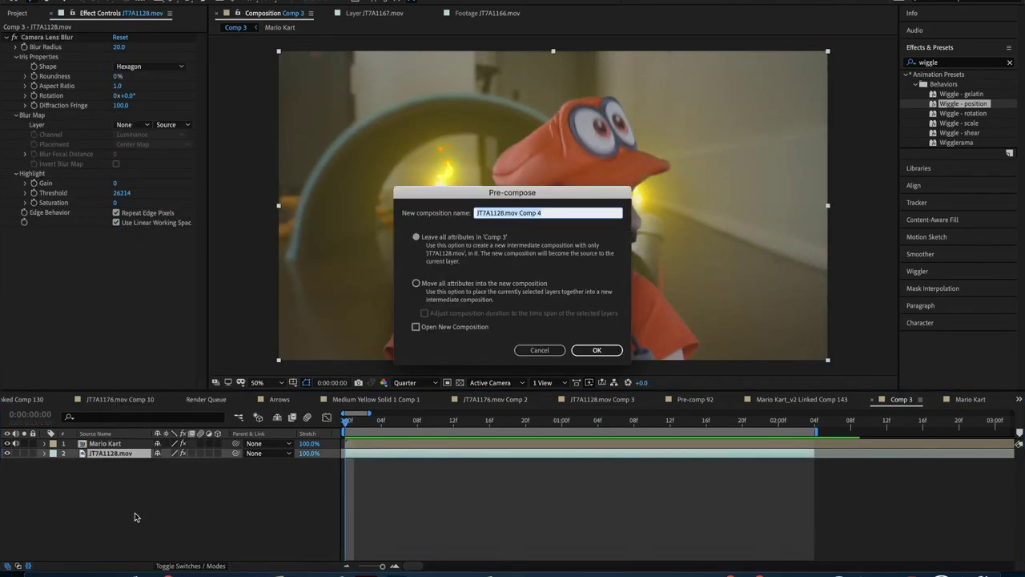
left_click(595, 351)
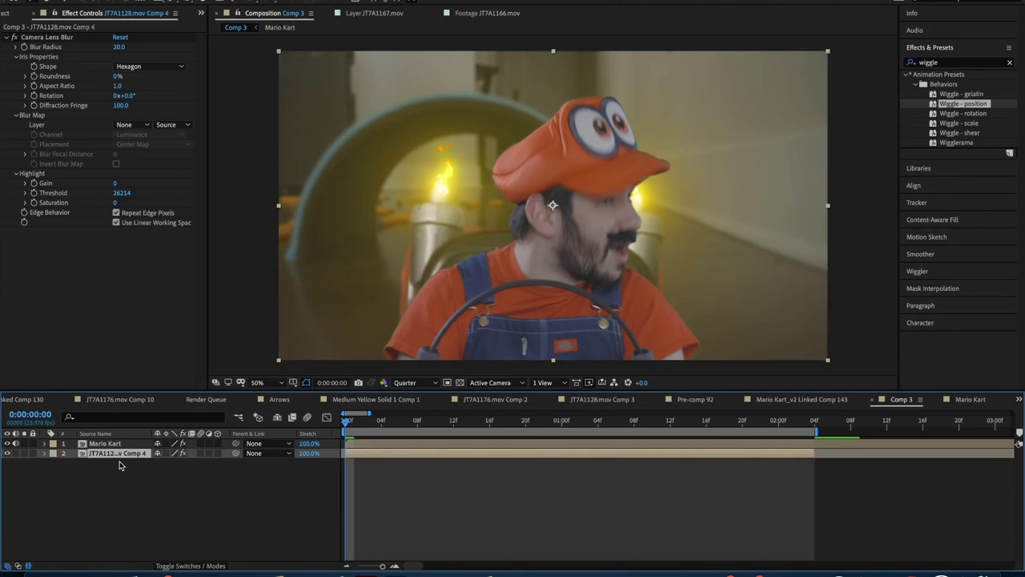
Step: Duplicate the pre-composed background layer and bring the copy to the top of the layer stack
key("ctrl+d")
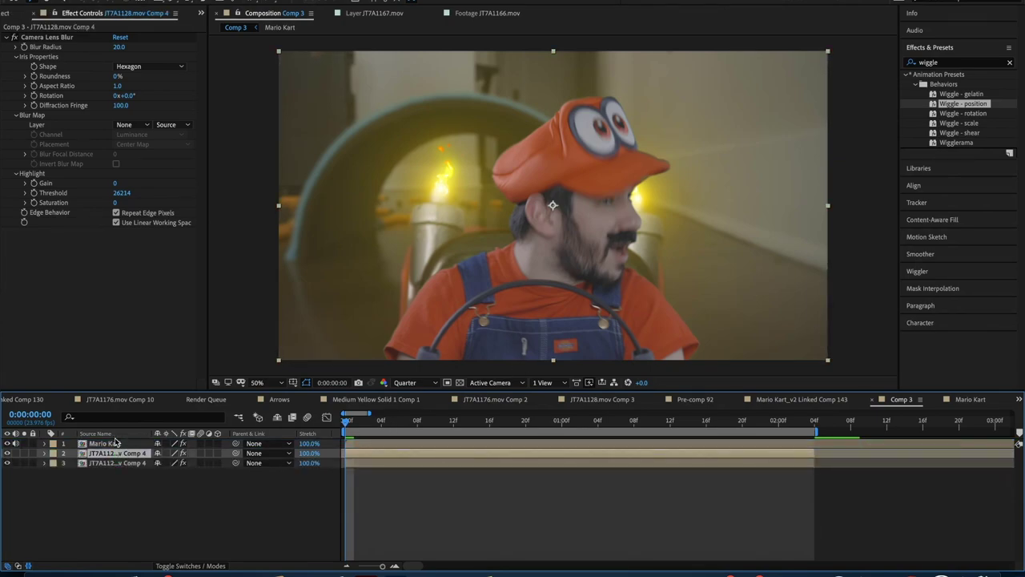
key("ctrl+shift+bracketright")
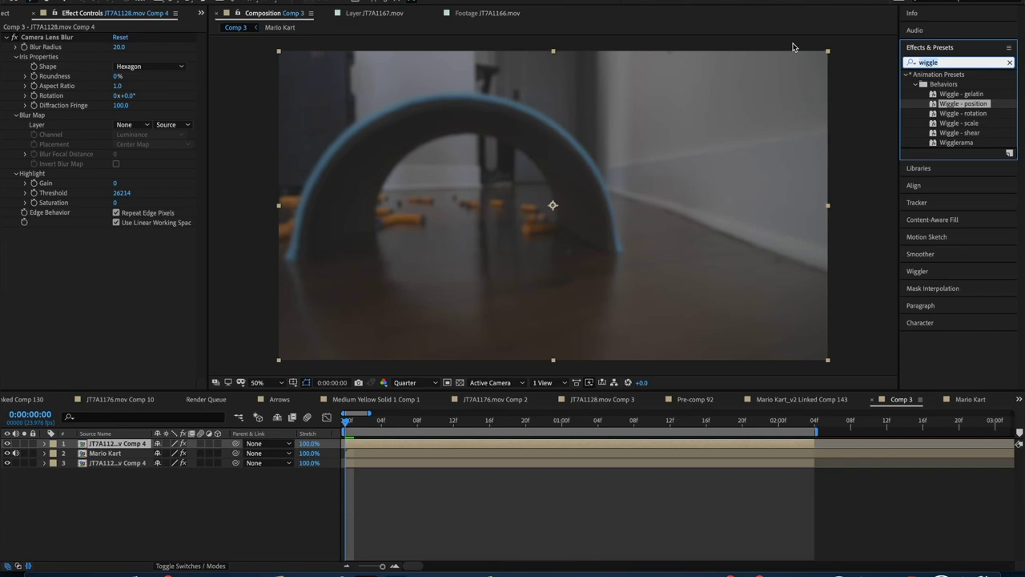
Step: Replace the Camera Lens Blur on the top background copy with a Gaussian Blur effect
type("fast")
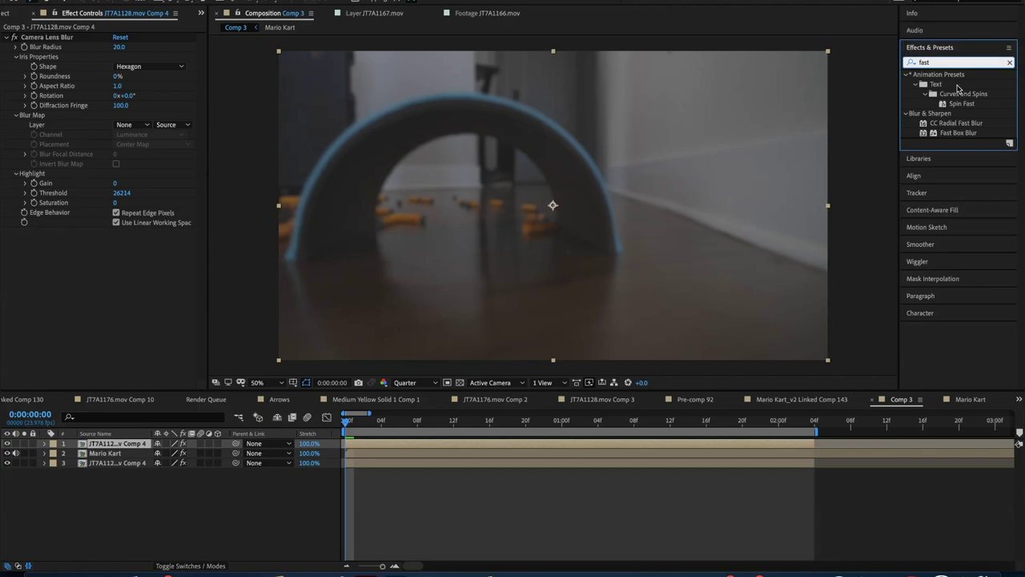
double_click(940, 62)
type("gau")
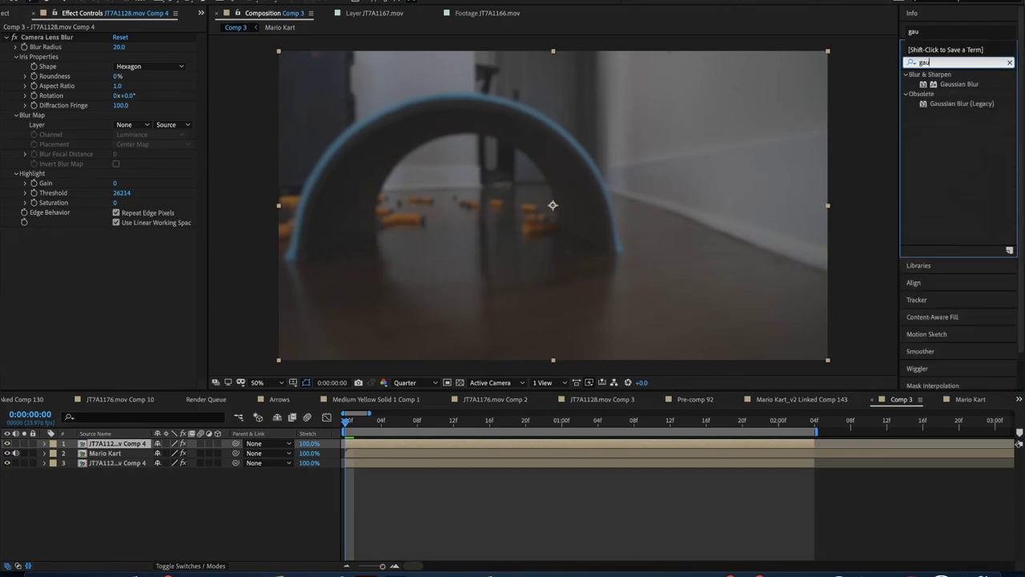
left_click_drag(943, 85, 556, 304)
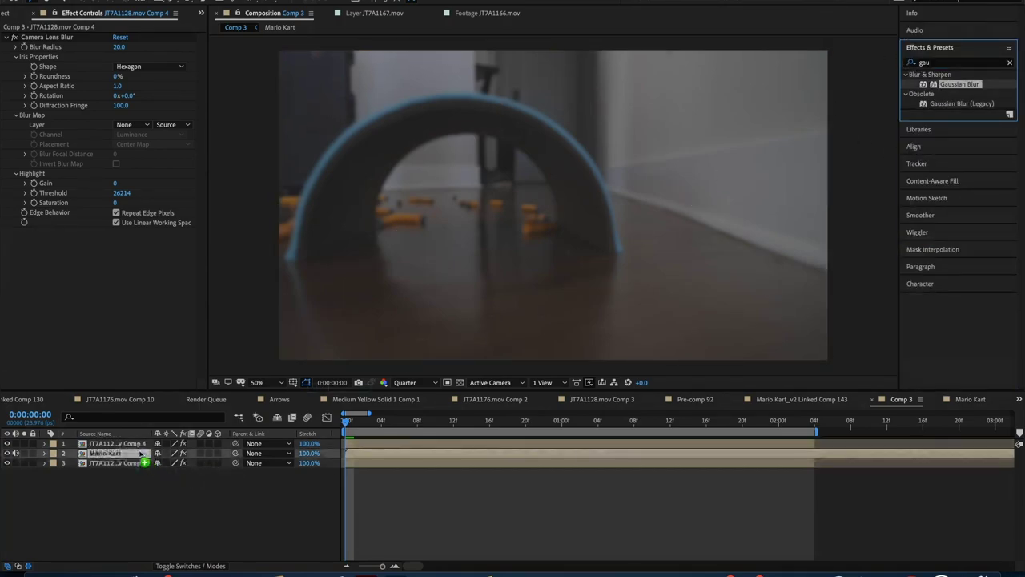
key("ctrl+z")
left_click(48, 38)
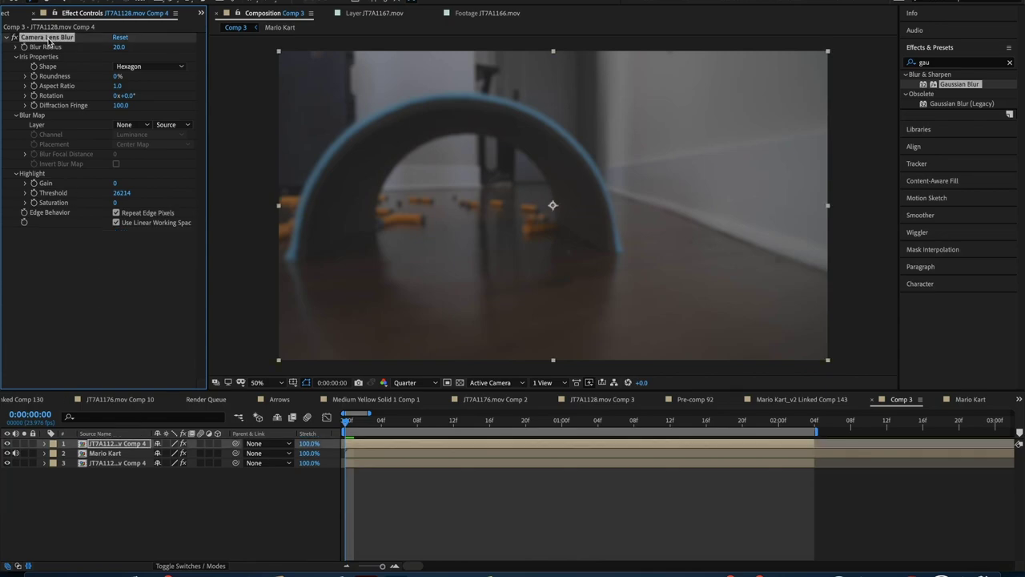
key("Delete")
double_click(959, 84)
Step: Compare the composite with the top background copy hidden and shown, and add a Set Matte effect to that copy below its Gaussian Blur
left_click(6, 443)
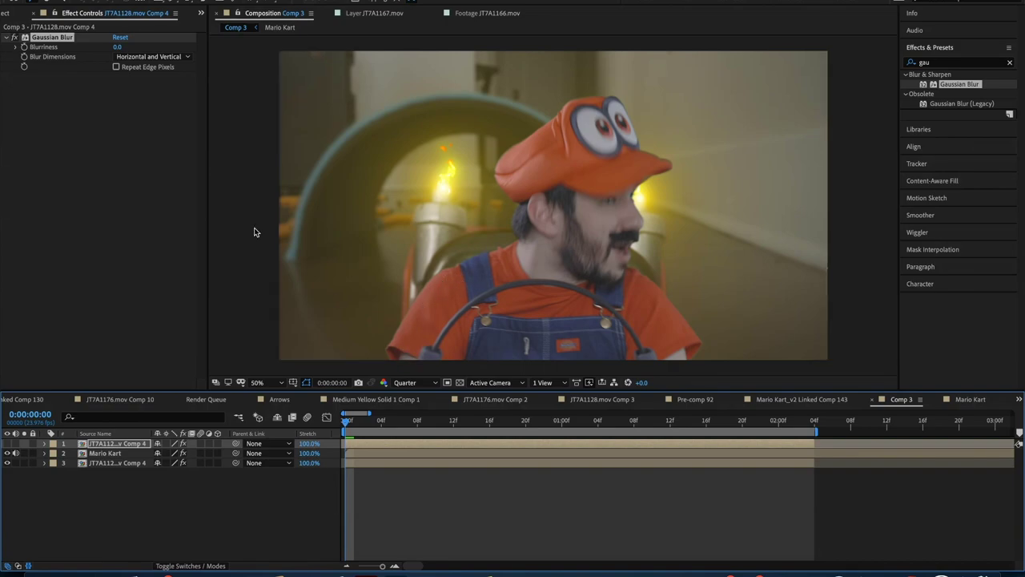
left_click(7, 443)
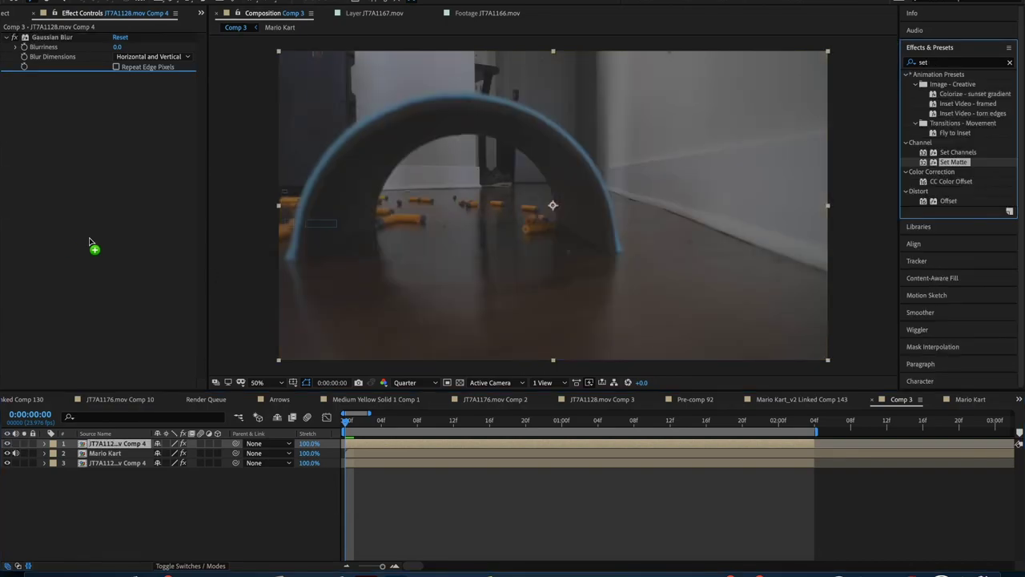
left_click_drag(91, 245, 76, 239)
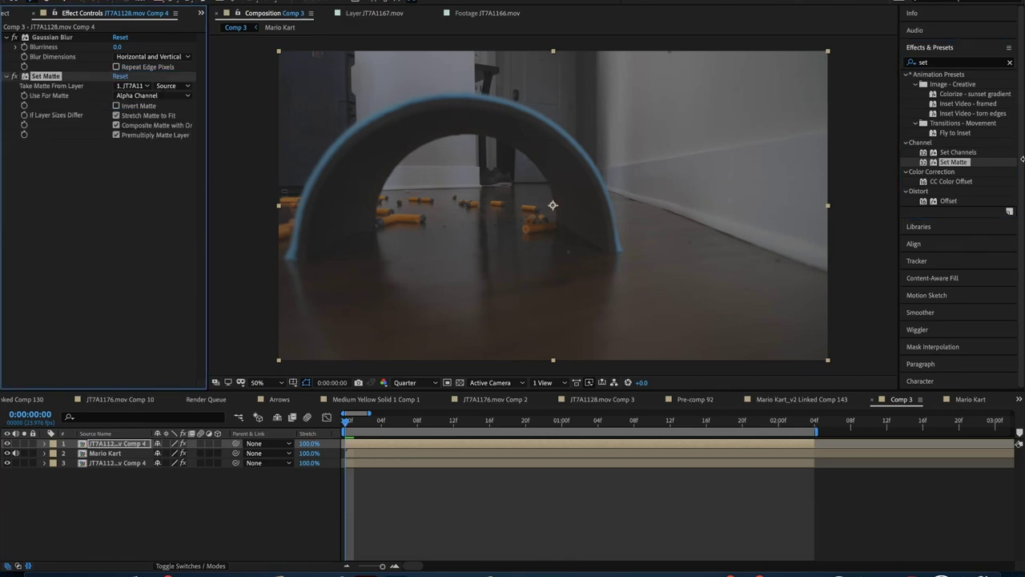
Step: Add a Channel Blur effect below the Set Matte on the top background copy, and place a duplicate of Set Matte beneath it
left_click(950, 62)
type("channe")
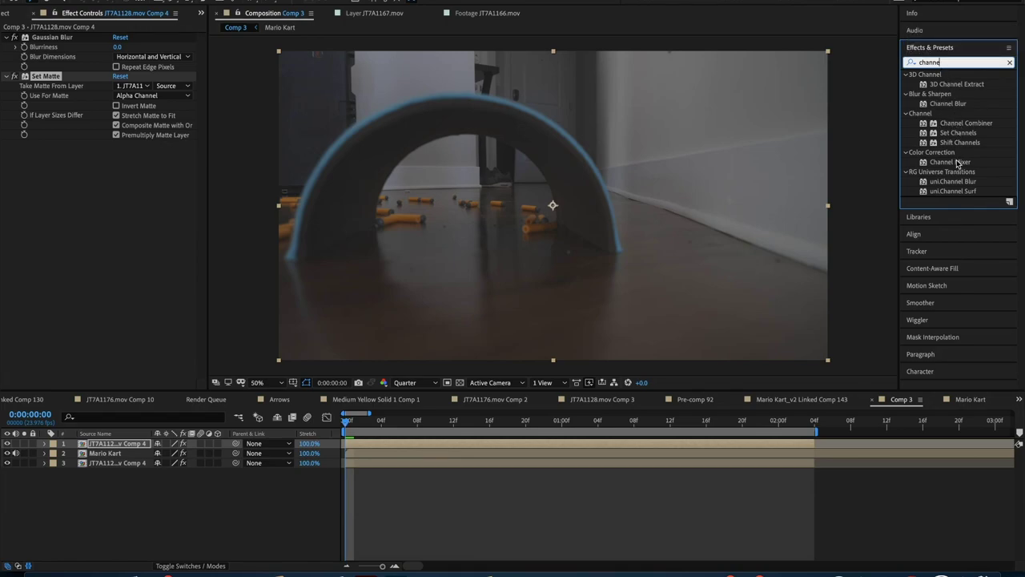
left_click_drag(961, 110, 80, 241)
left_click(43, 77)
key("ctrl+d")
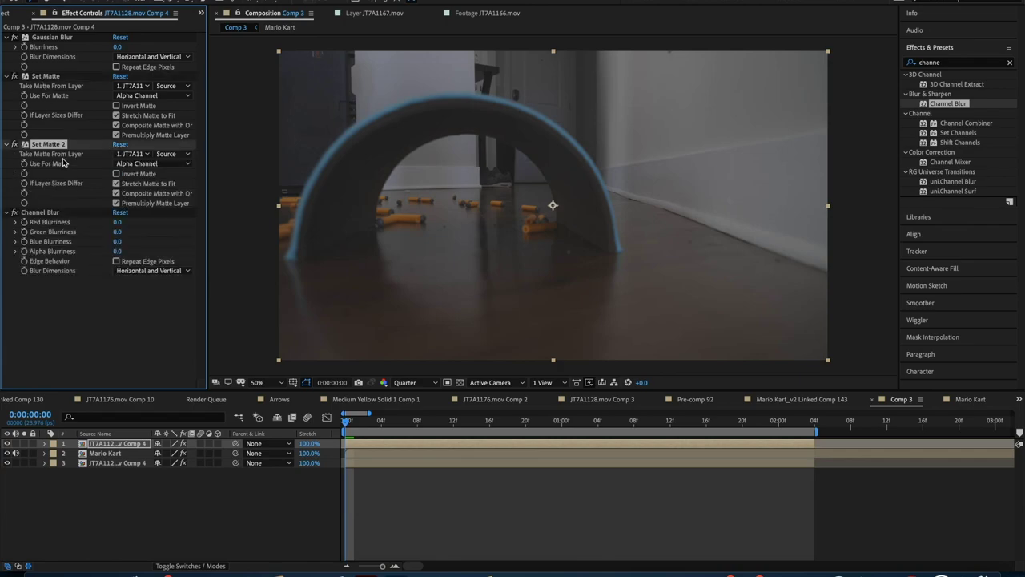
left_click_drag(48, 146, 38, 298)
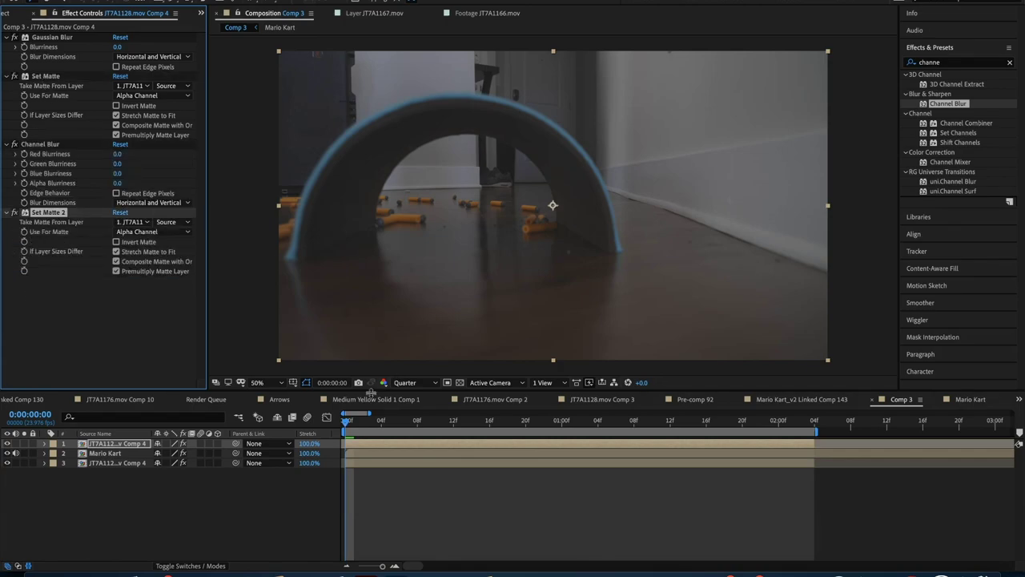
left_click_drag(366, 424, 489, 428)
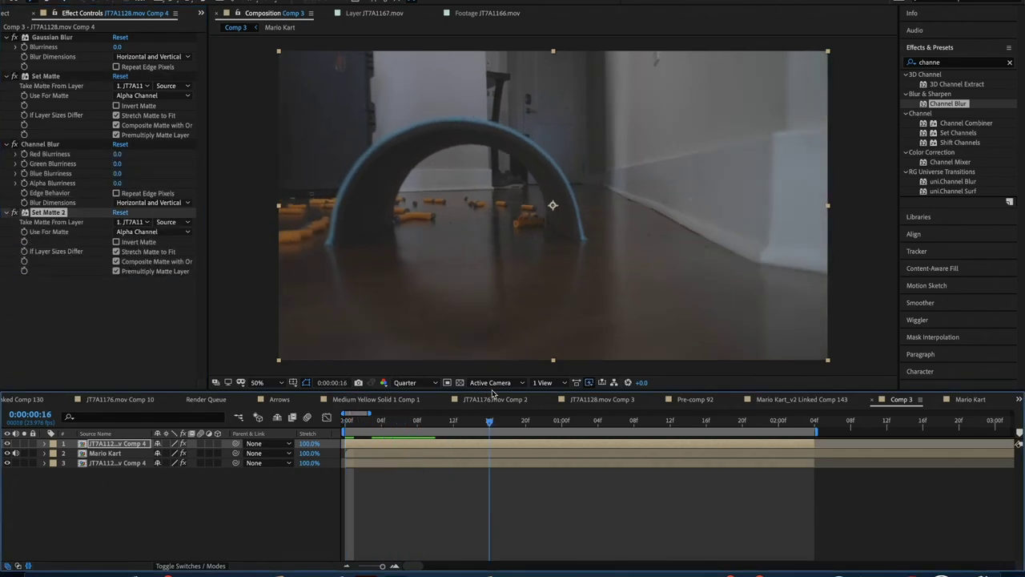
left_click(51, 76)
left_click(46, 79)
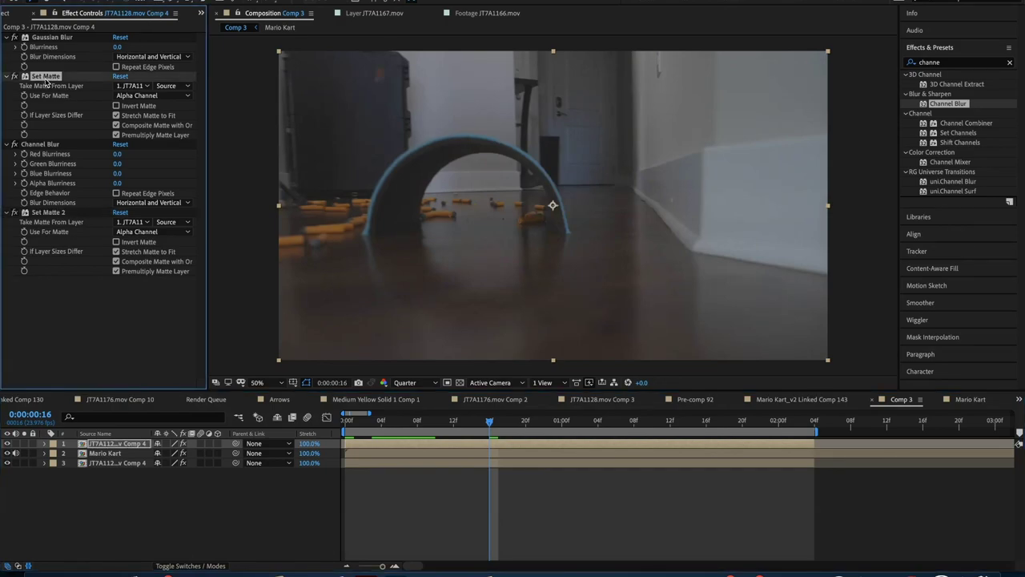
left_click(50, 212, "ctrl")
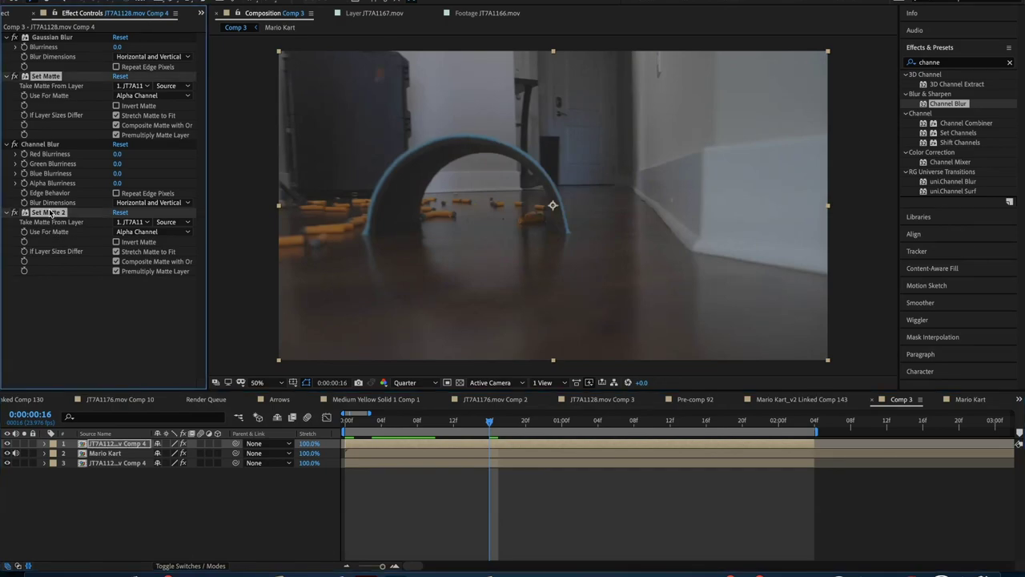
Step: Pre-compose the Mario Kart layer as Mario Kart Comp 1, moving all attributes into the new composition
left_click(109, 453)
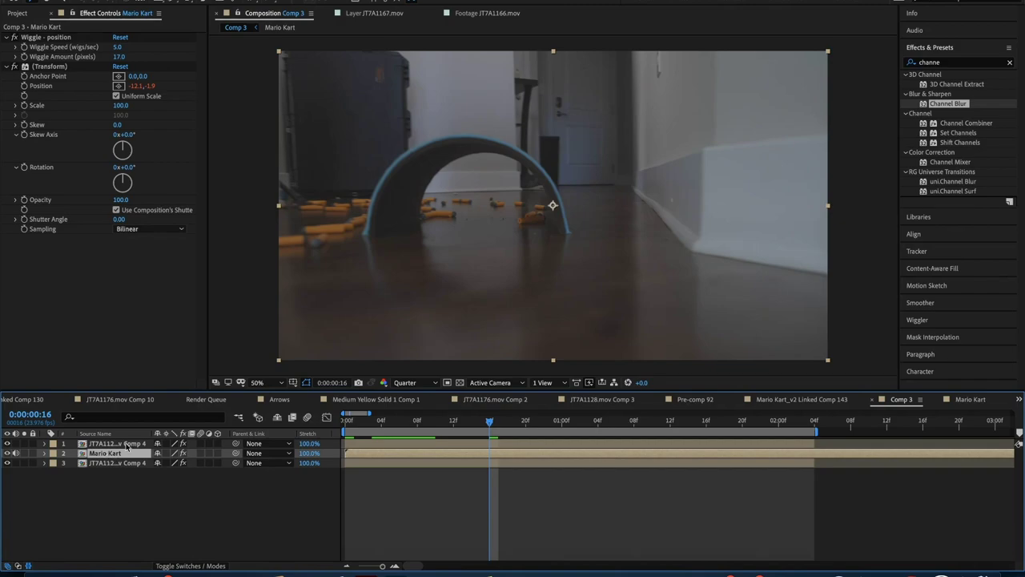
right_click(113, 455)
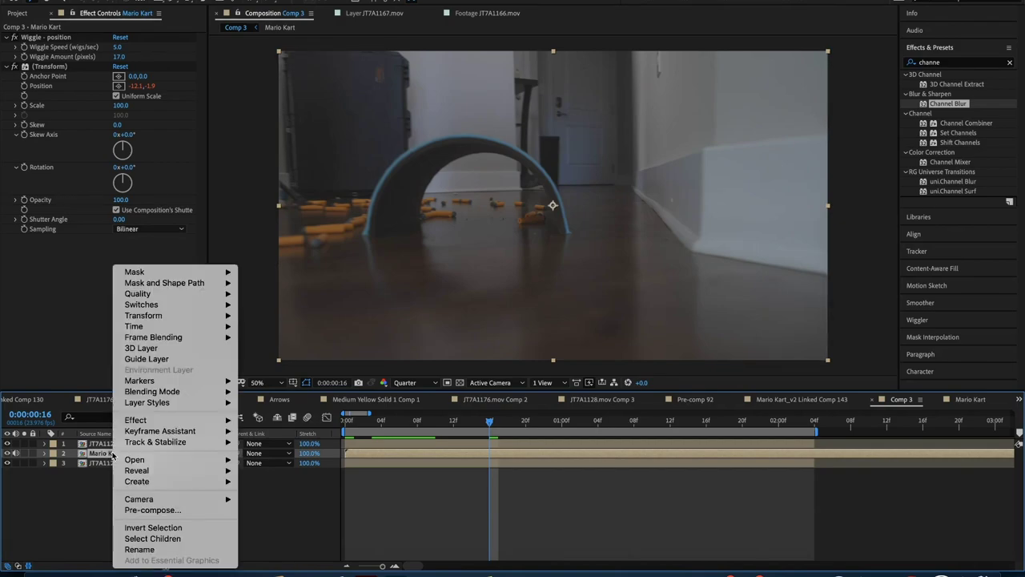
left_click(152, 510)
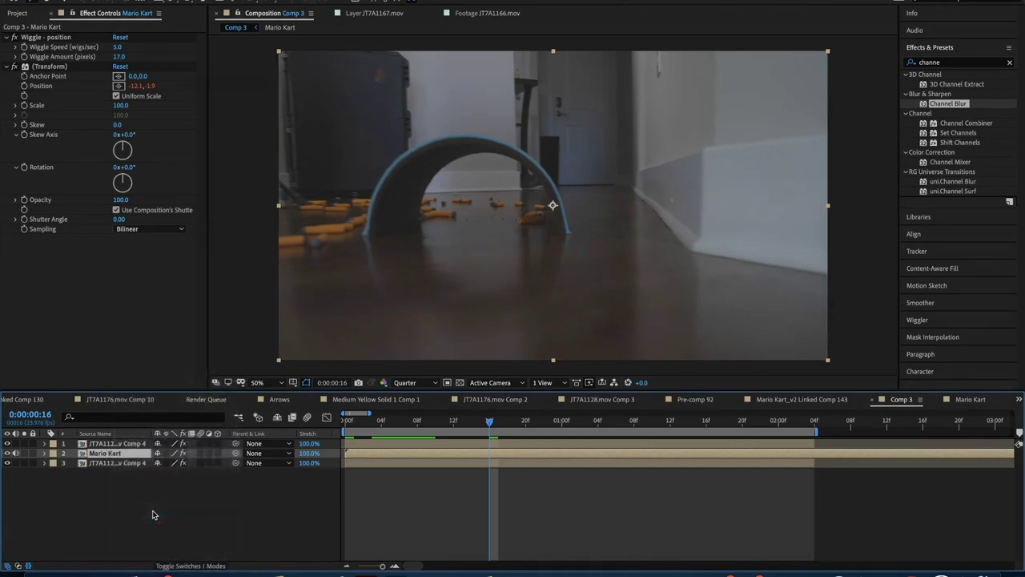
left_click(597, 350)
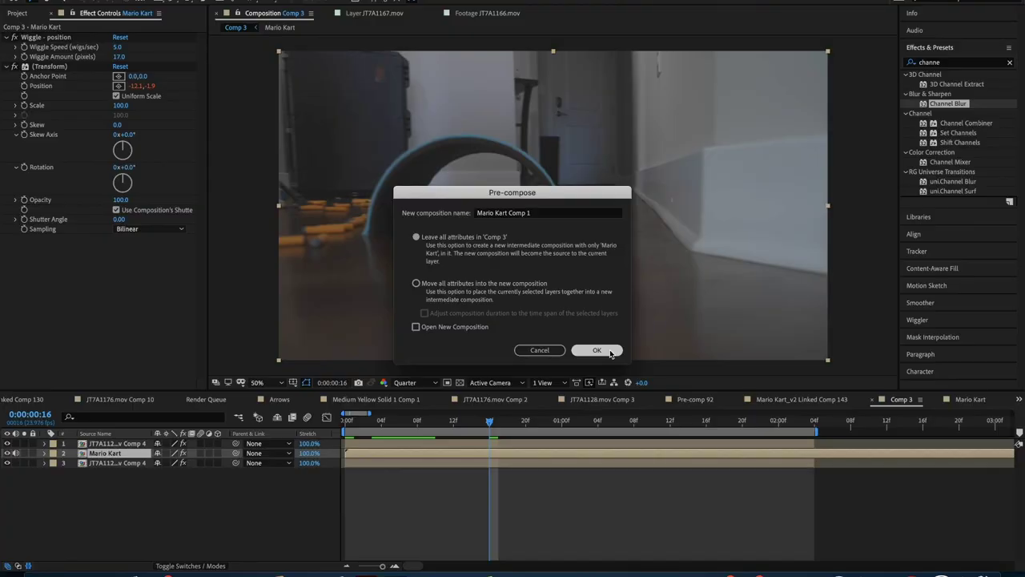
left_click(610, 351)
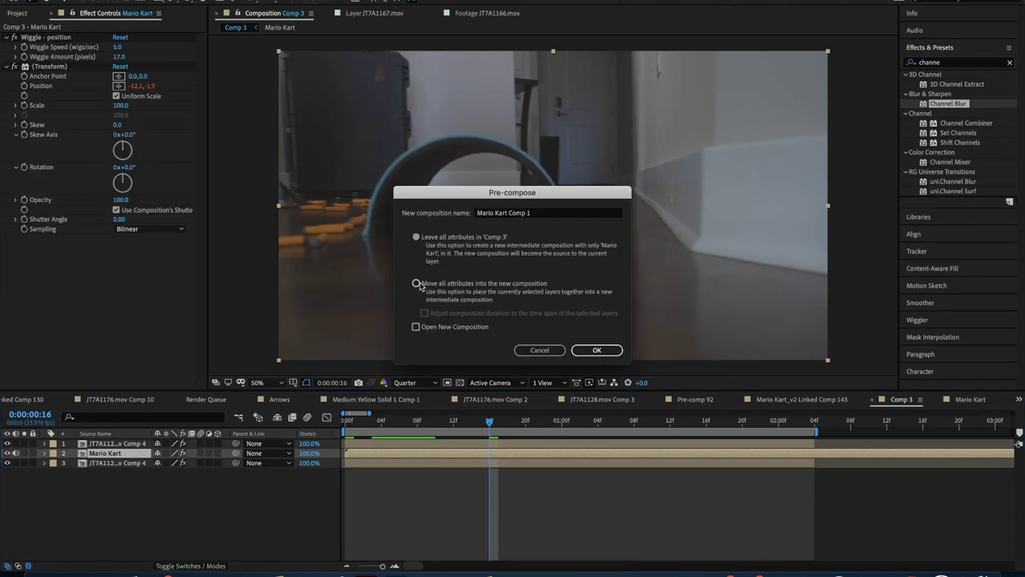
left_click(417, 283)
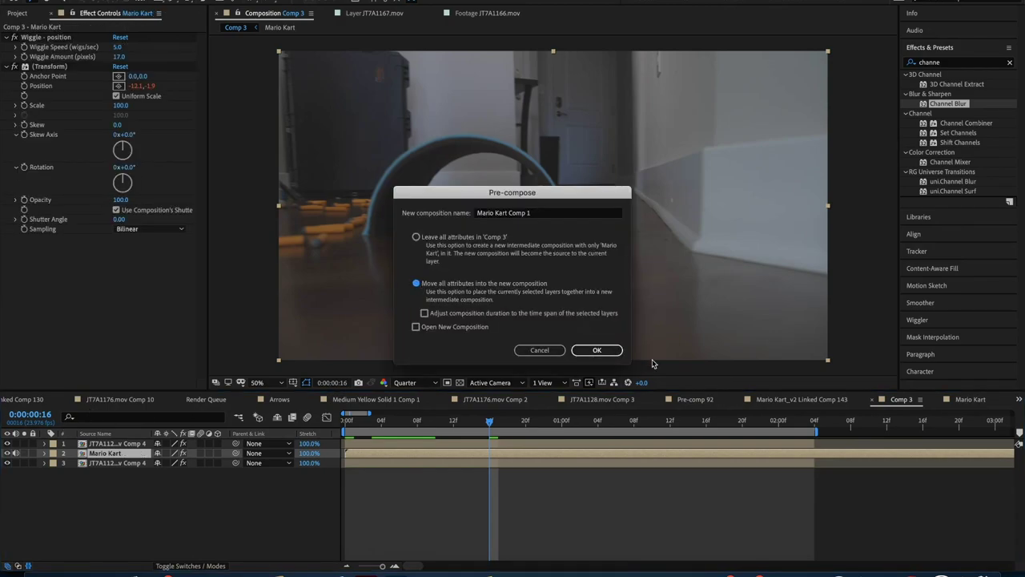
left_click(611, 350)
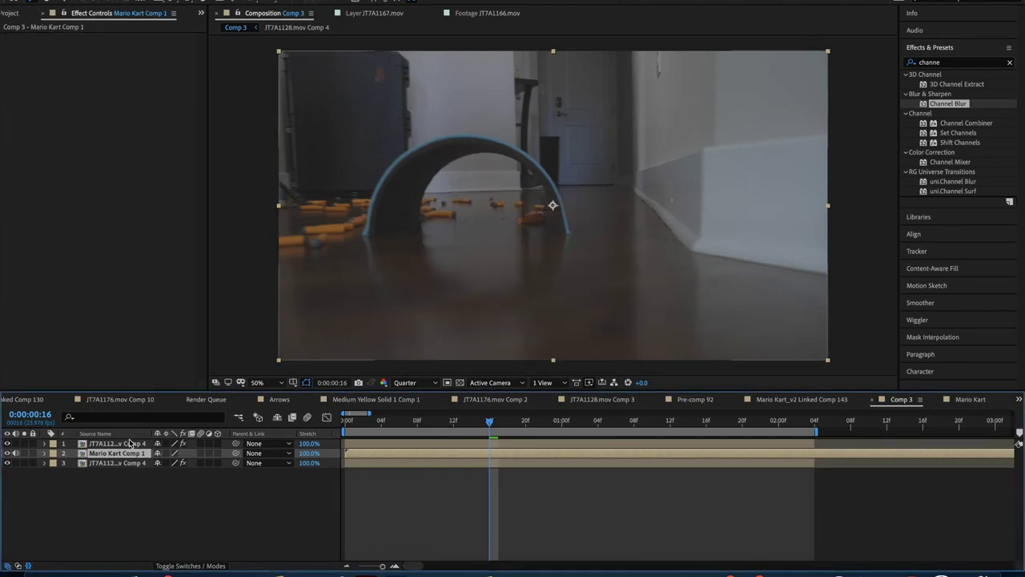
Step: Take the matte for both Set Matte effects on the top background copy from Mario Kart Comp 1, and invert the first one's matte
left_click(125, 444)
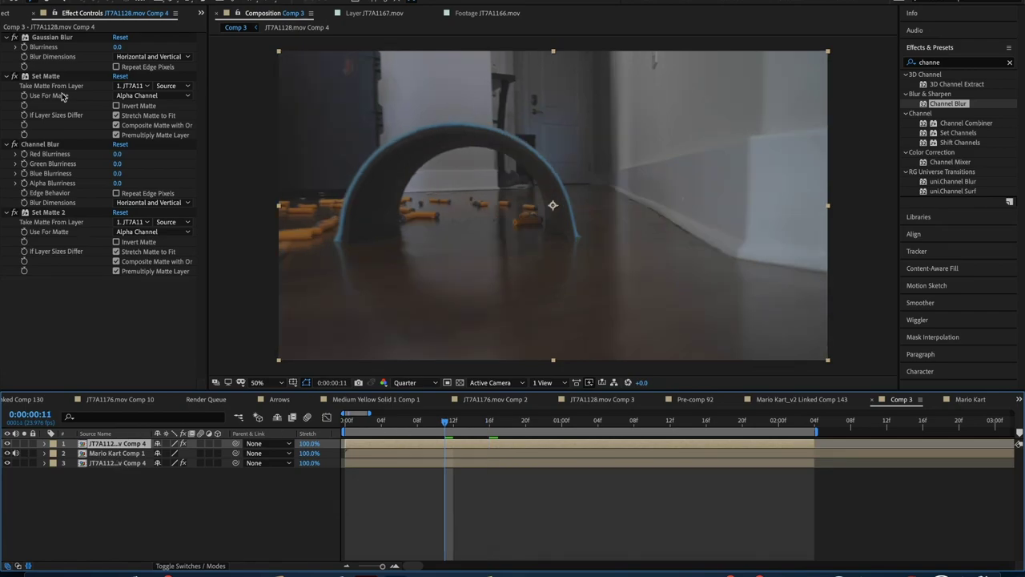
left_click(50, 76)
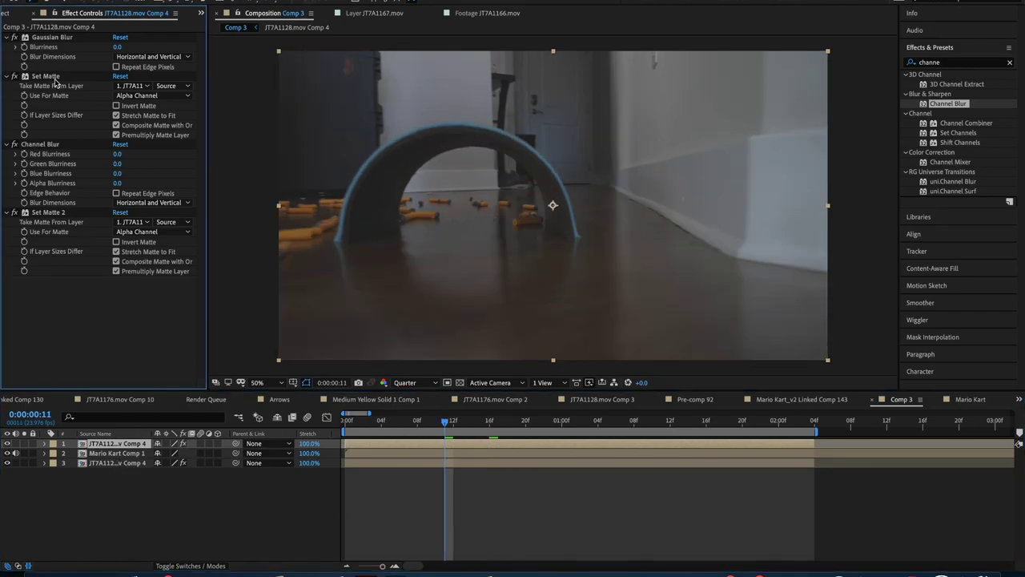
left_click(53, 212)
left_click(133, 222)
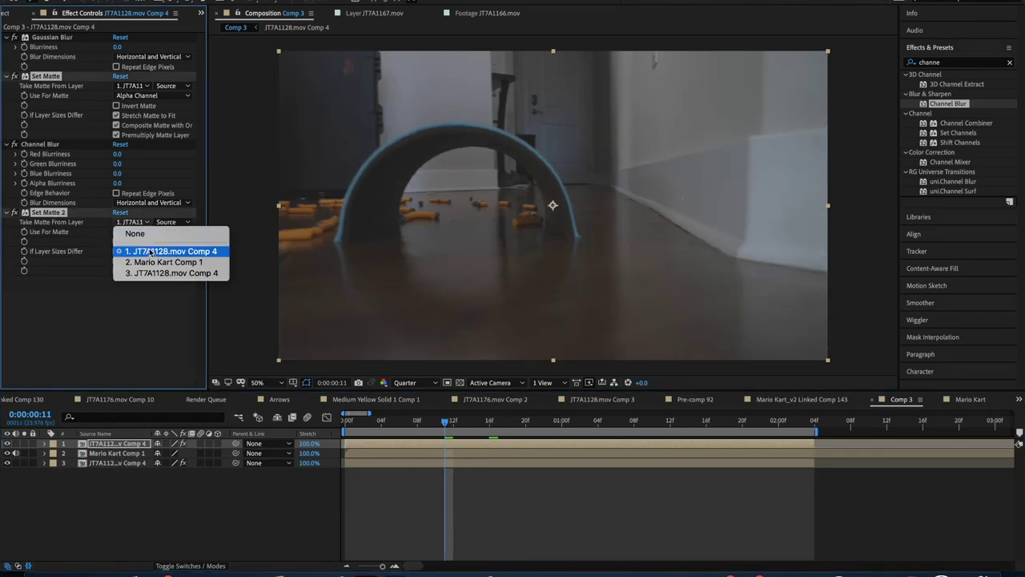
left_click(154, 264)
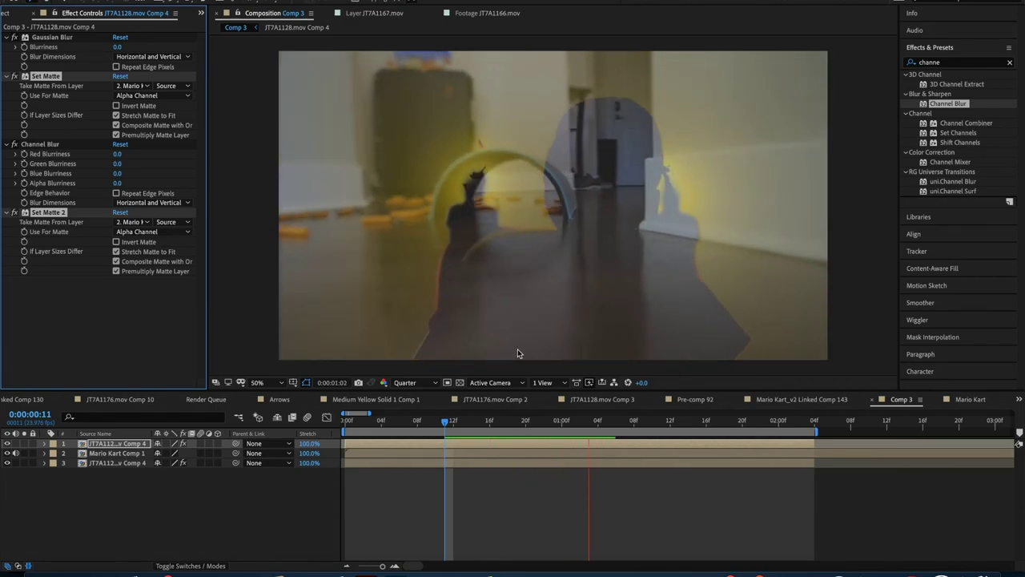
key("space")
left_click(423, 490)
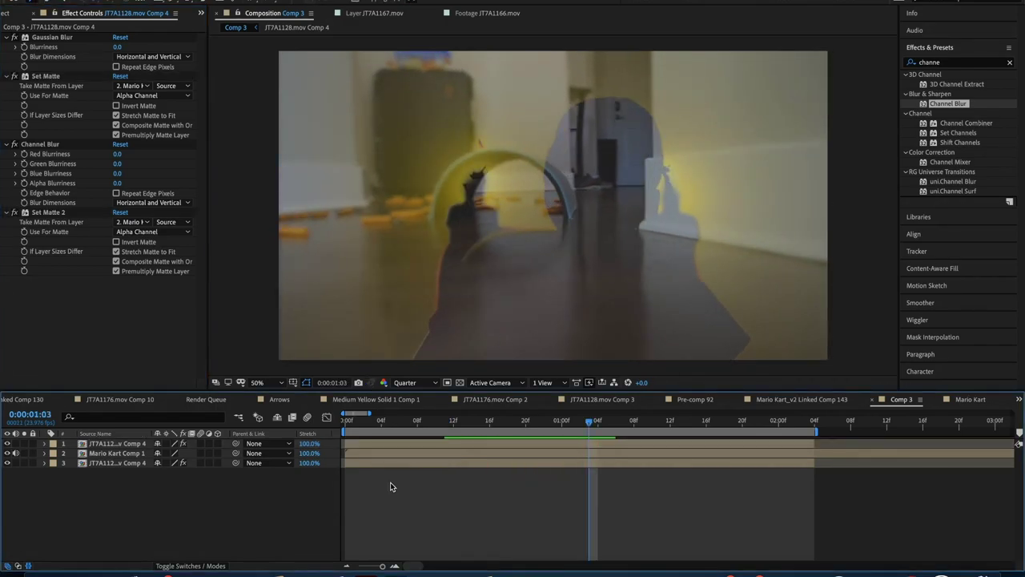
left_click(115, 106)
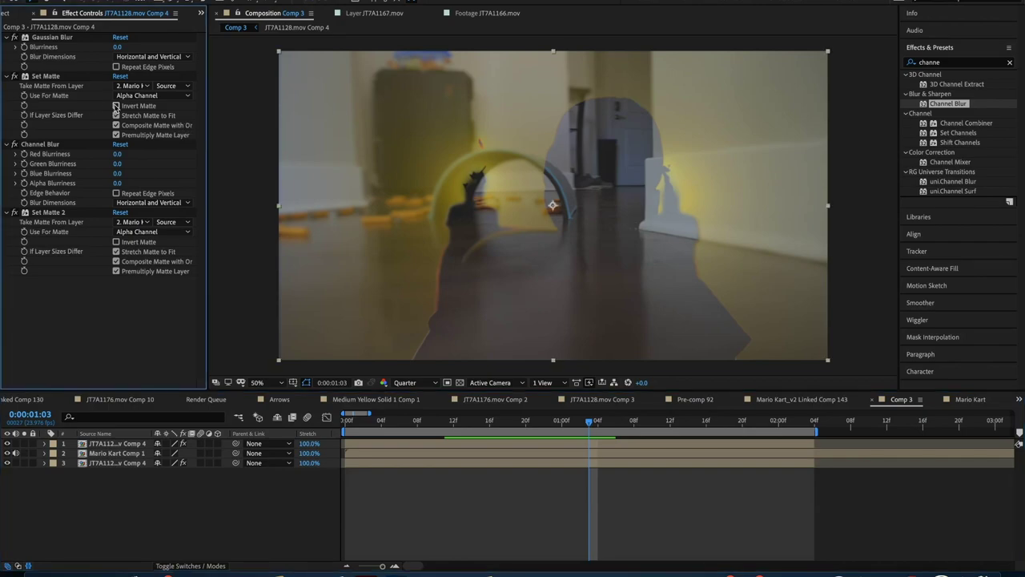
left_click(115, 107)
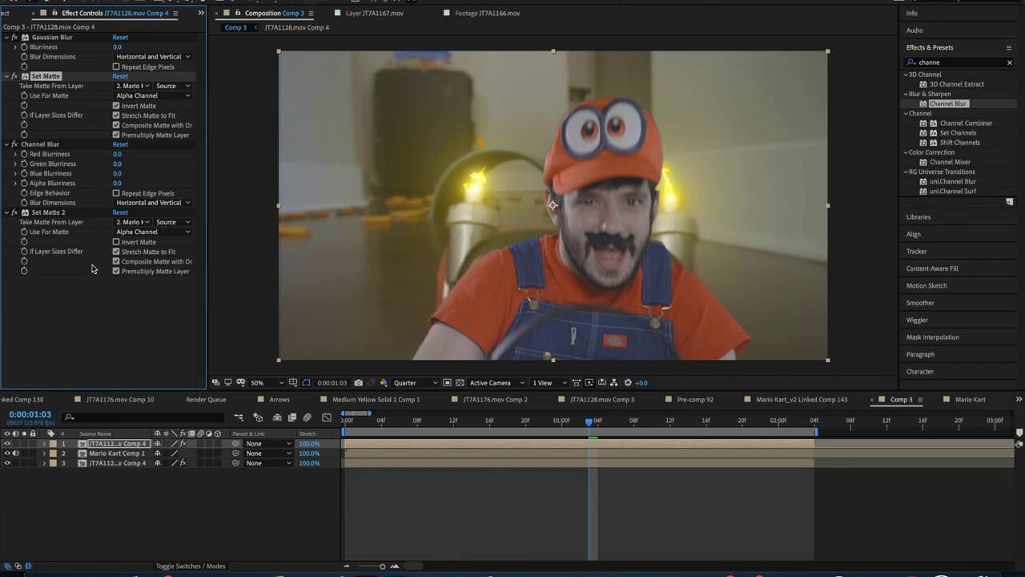
Step: Set the top background copy's Gaussian Blur blurriness to 3.3 and its Channel Blur alpha blurriness to 48
left_click(52, 37)
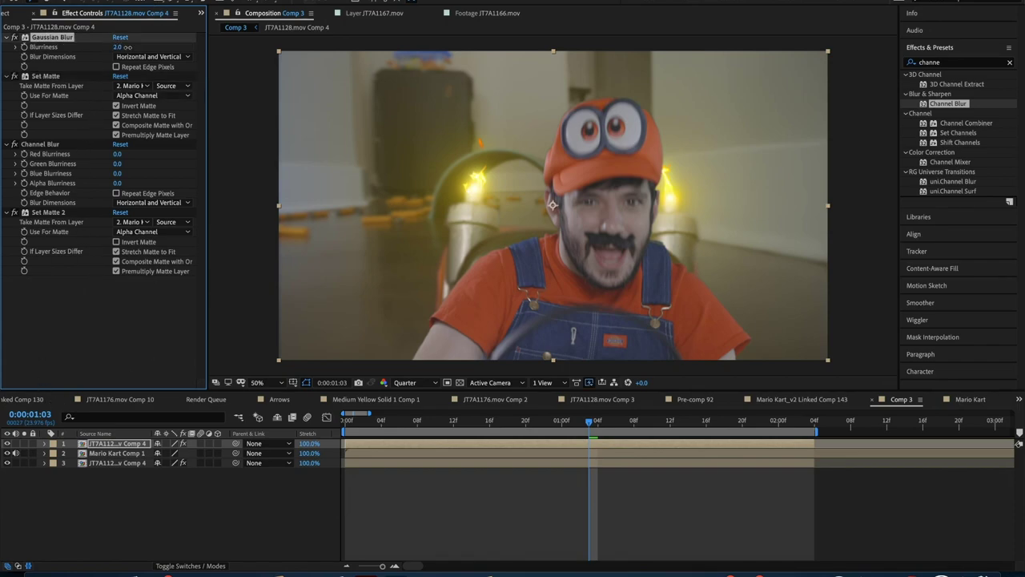
left_click_drag(117, 46, 135, 47)
left_click_drag(117, 183, 142, 184)
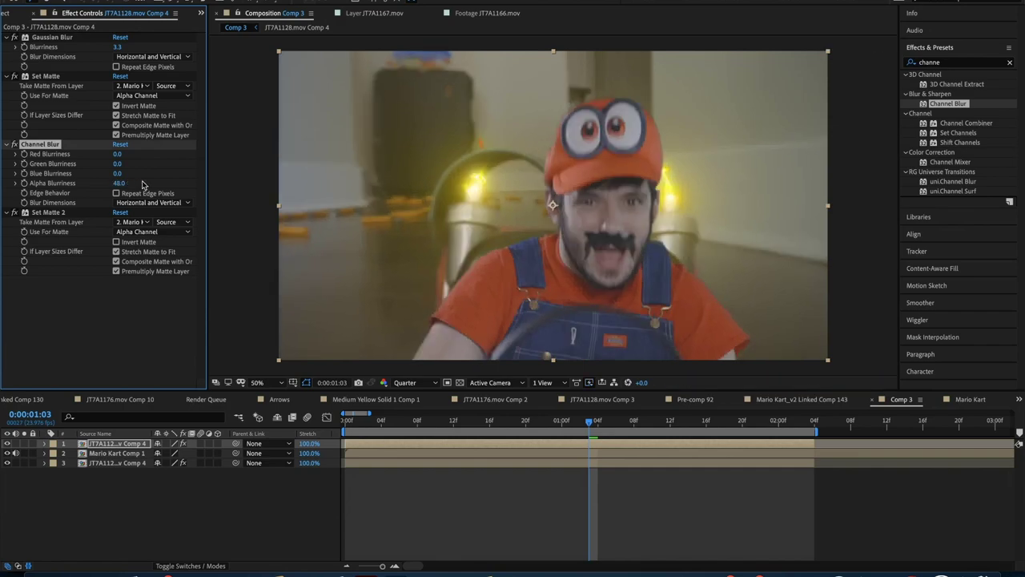
Step: Solo the top background copy to examine its light wrap at different frames, and check the full composite with the solo off
left_click(25, 444)
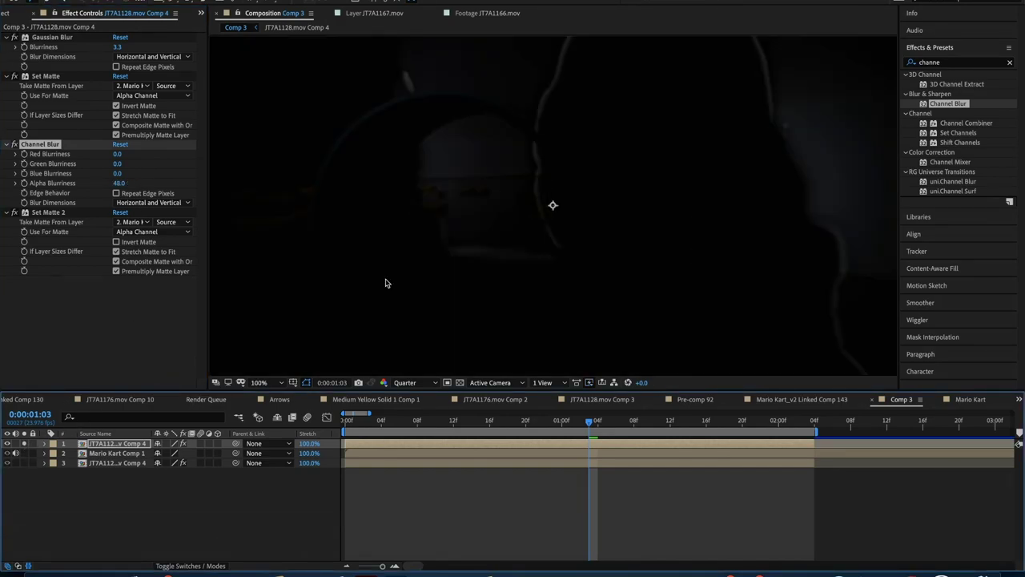
left_click(472, 422)
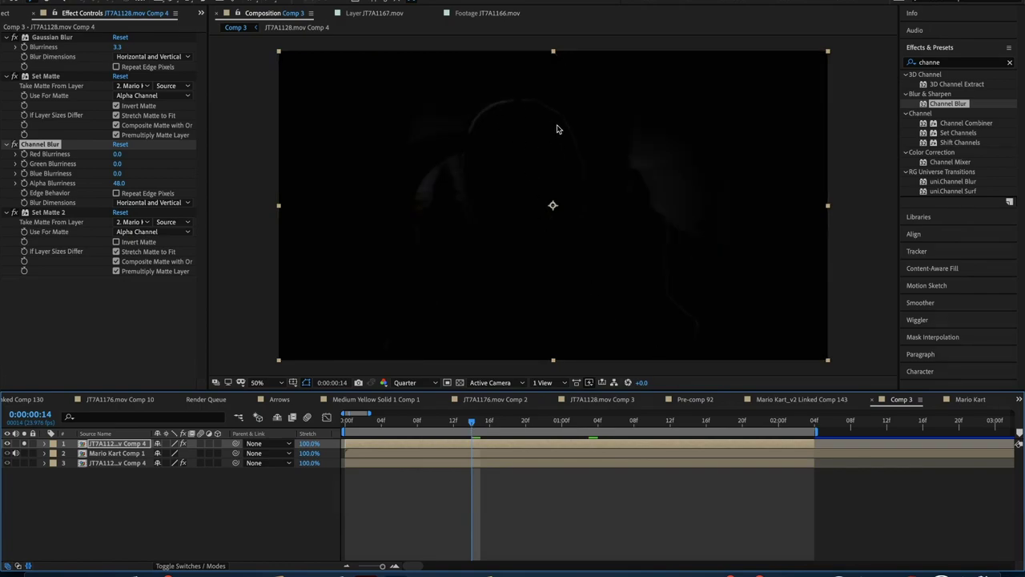
key("super+z")
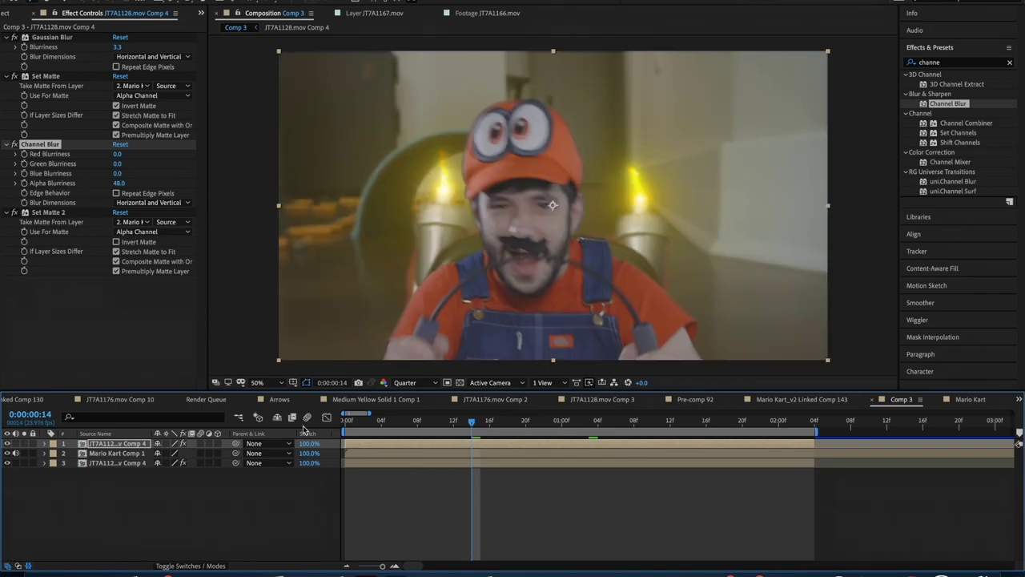
left_click_drag(481, 420, 563, 422)
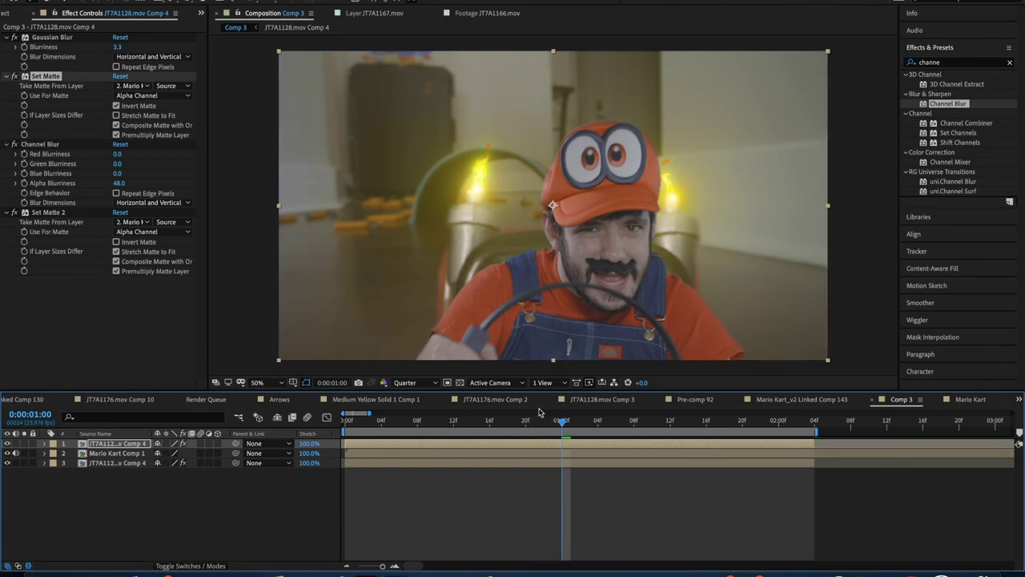
left_click(543, 420)
Step: Set the top background copy's blending mode to Screen
left_click(191, 565)
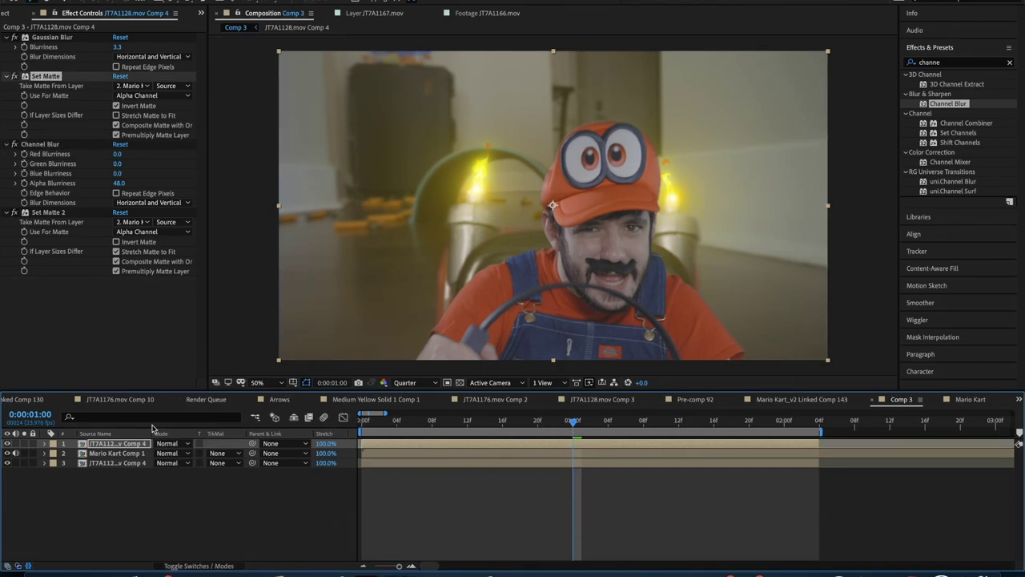
left_click(168, 444)
left_click(180, 243)
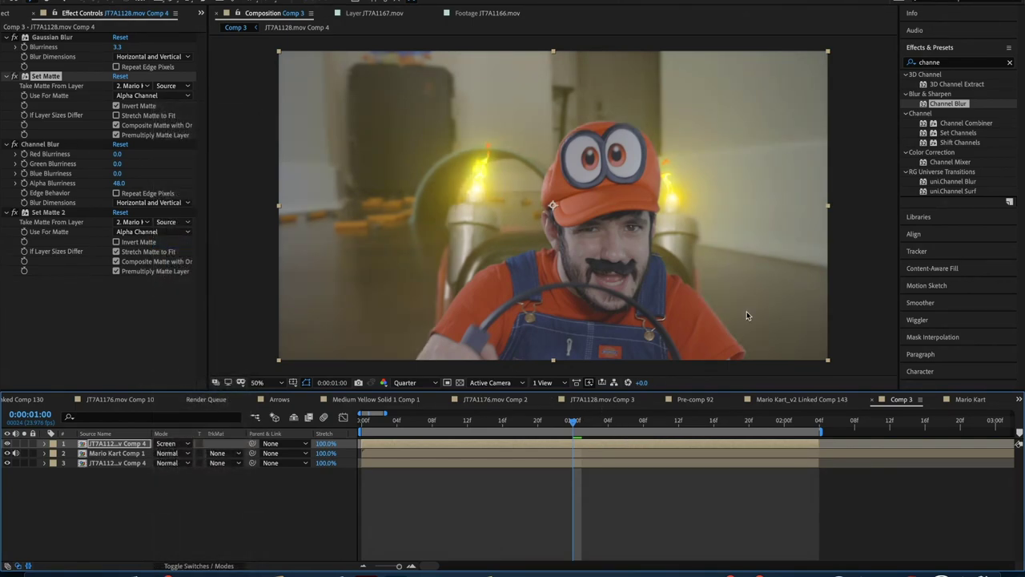
Step: Compare the driver's edges at 100% magnification with the top background copy hidden and shown, and fit the whole frame in view
scroll(712, 316, "up", 1)
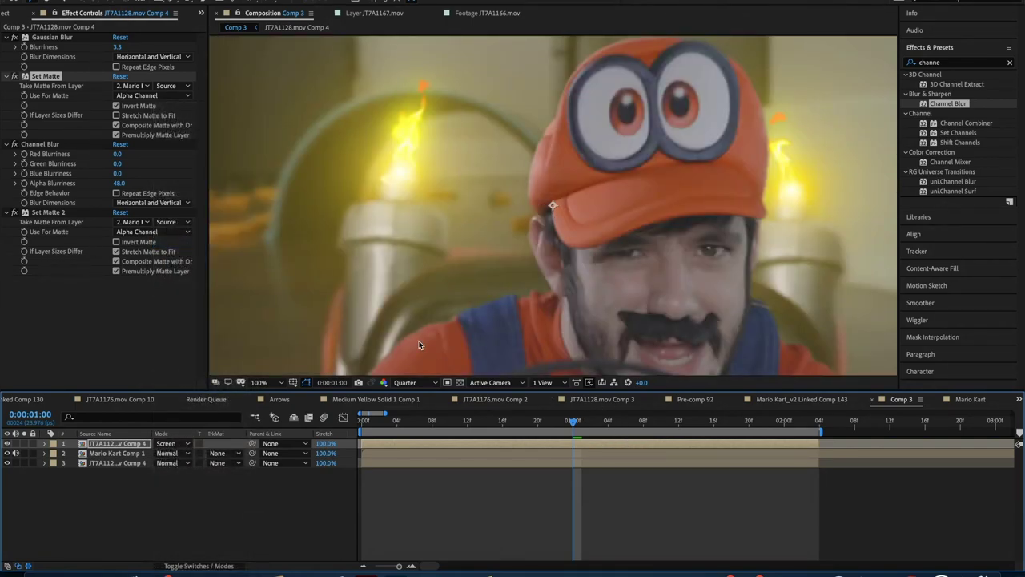
left_click_drag(711, 316, 559, 103)
left_click(8, 444)
left_click(7, 443)
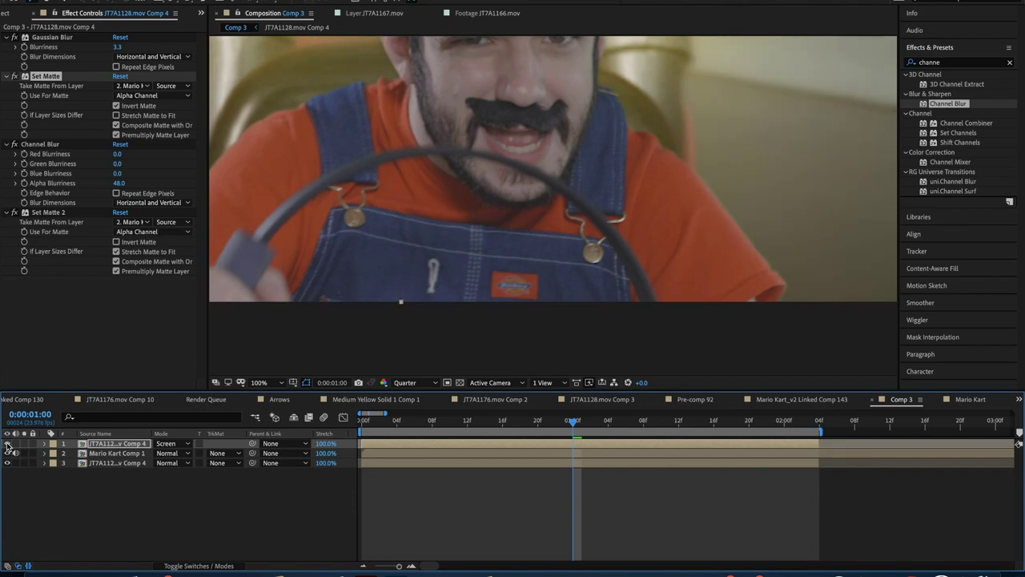
left_click(264, 382)
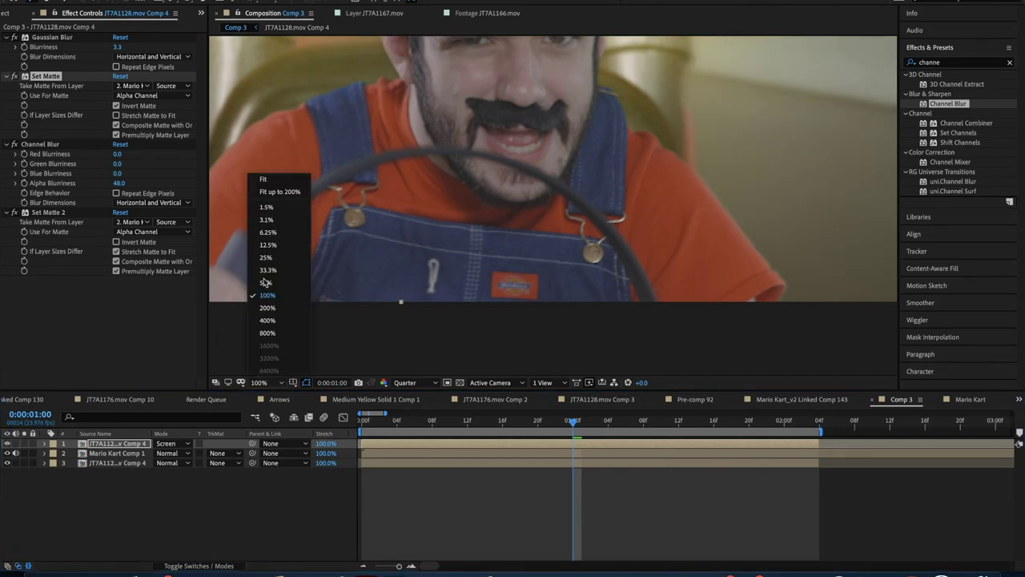
left_click(276, 179)
Step: Play back the composite from an early frame and from the start of the timeline to check the light wrap in motion
left_click_drag(458, 423, 442, 423)
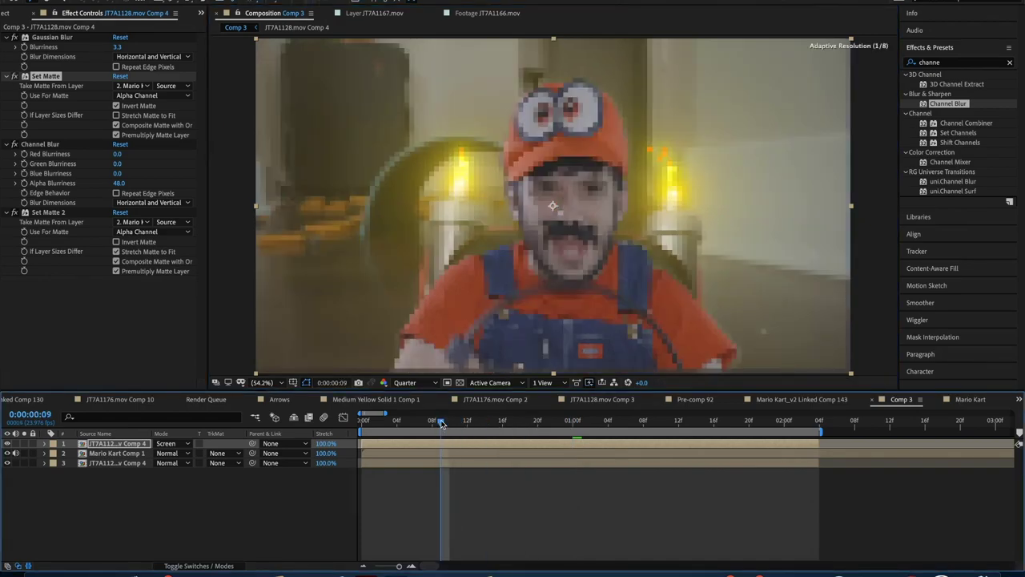
key("space")
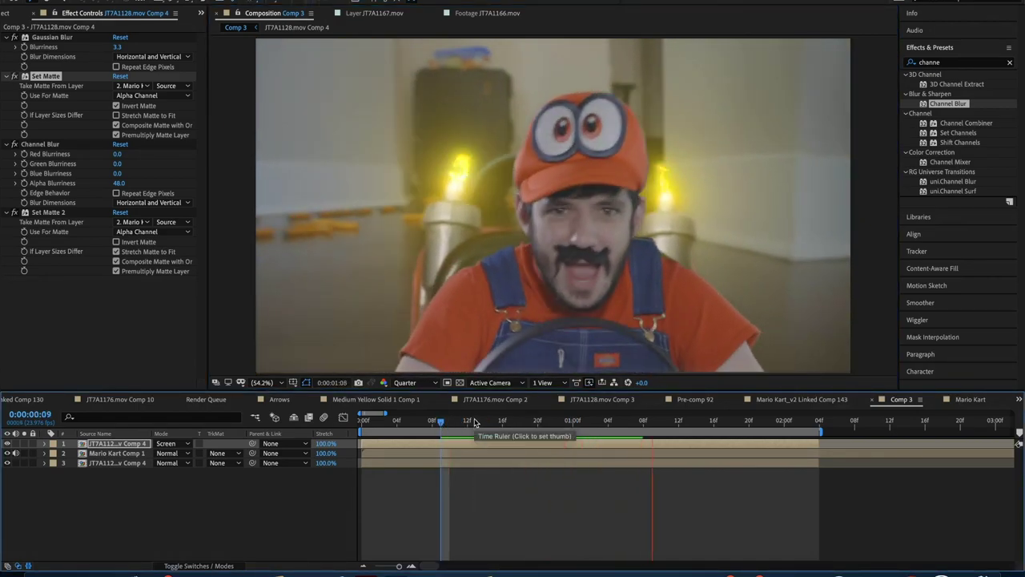
left_click_drag(443, 422, 310, 421)
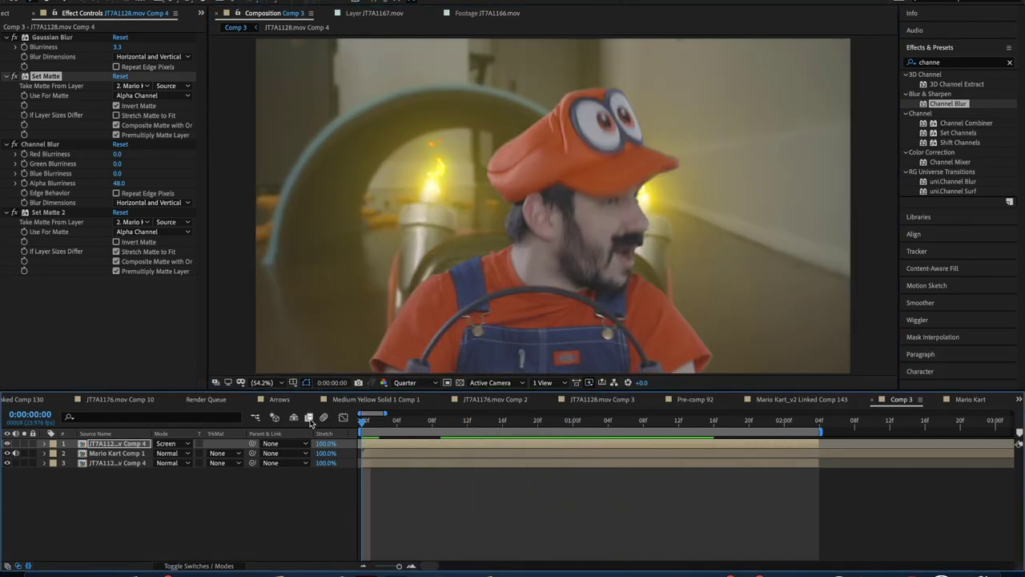
key("space")
left_click_drag(596, 422, 415, 422)
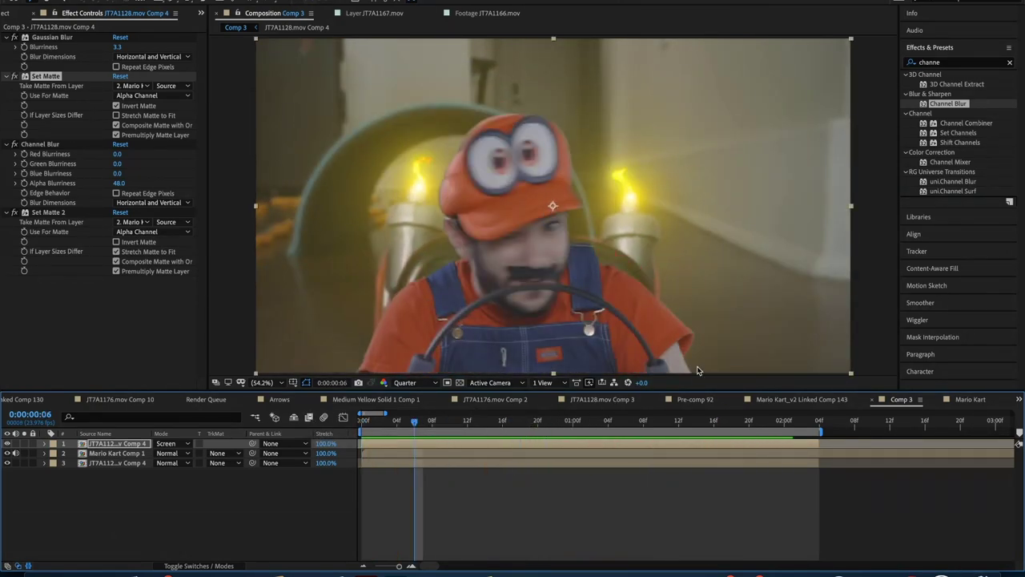
Step: Search the project for dust wave and add Dust_Wave_04.mov beneath Mario Kart Comp 1, scaled to 341%
left_click(6, 13)
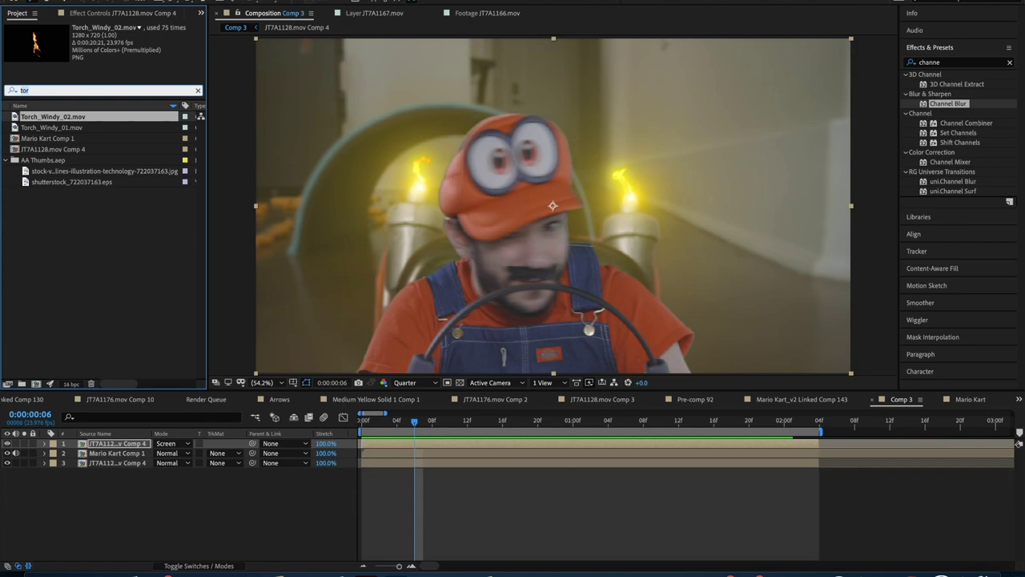
left_click(100, 90)
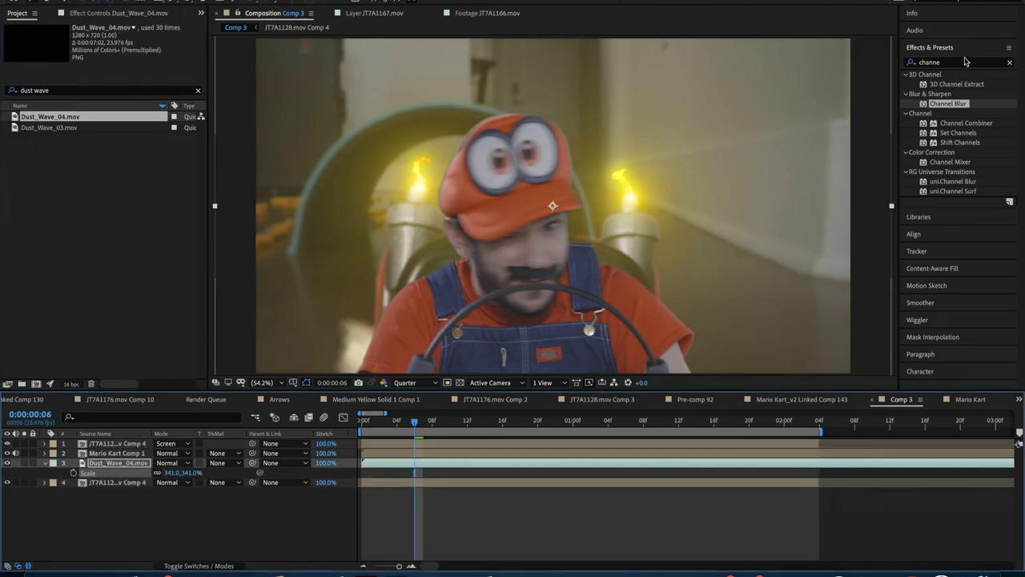
Step: Apply a Tint effect to the dust wave layer with the amount at 85%, and set the layer's opacity to 40%
left_click(957, 62)
type("t")
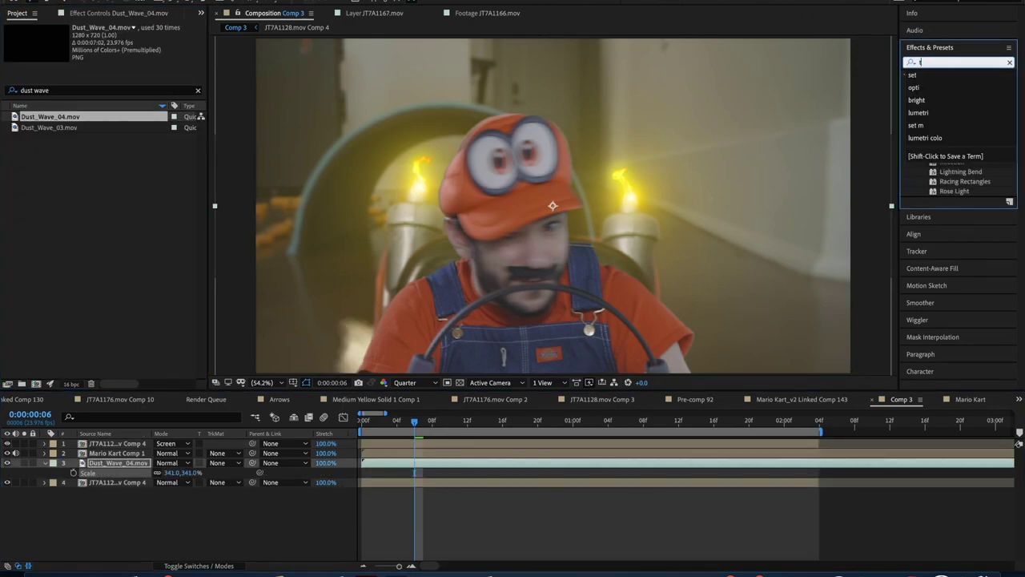
type("int")
left_click_drag(945, 113, 101, 469)
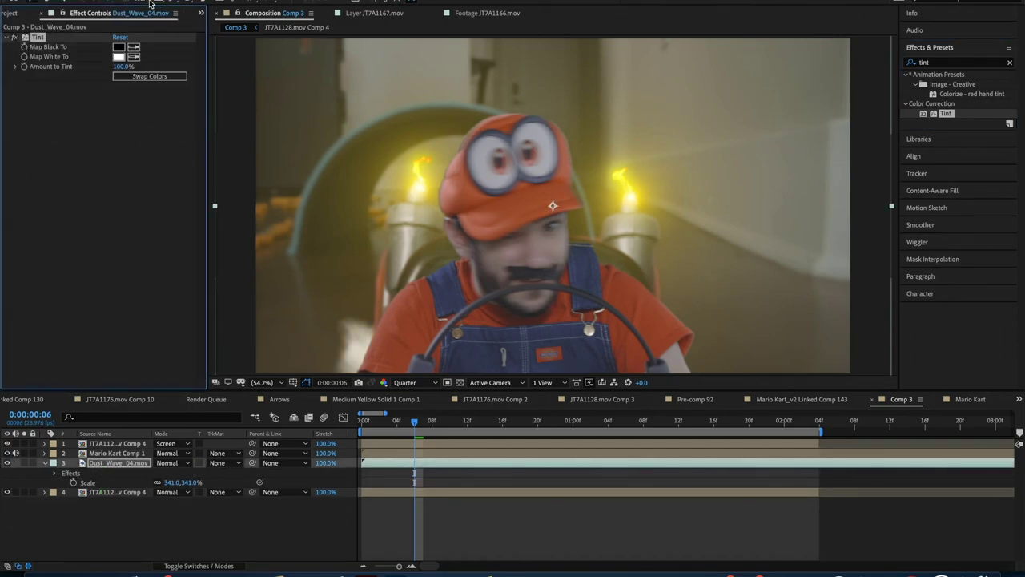
mouse_move(122, 67)
left_mouse_down()
mouse_move(100, 67)
mouse_move(112, 67)
left_mouse_up()
key("t")
left_click_drag(147, 474, 146, 473)
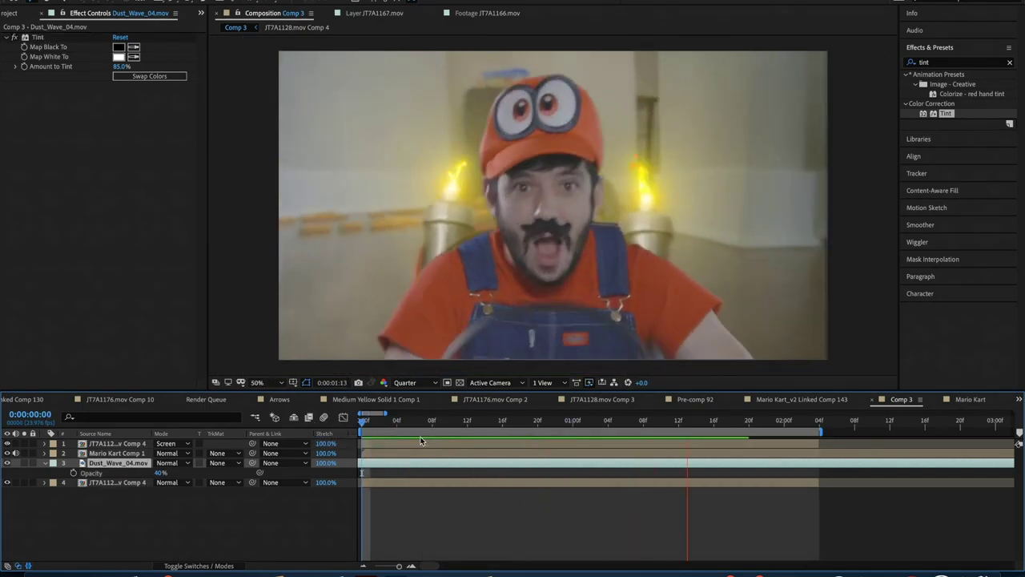
Step: Play back the composite and scrub through its frames to check the dust behind the driver
key("space")
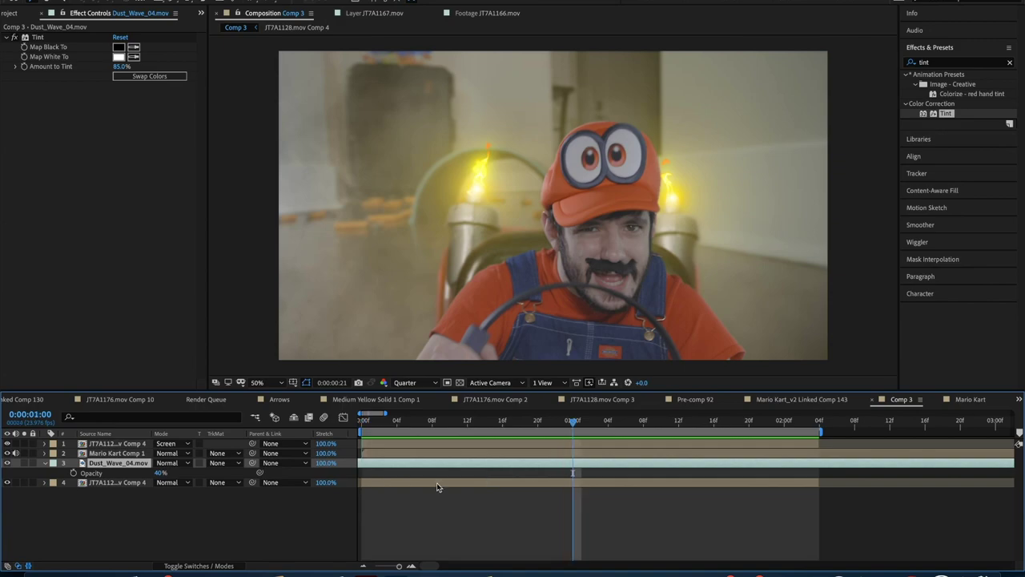
left_click(407, 421)
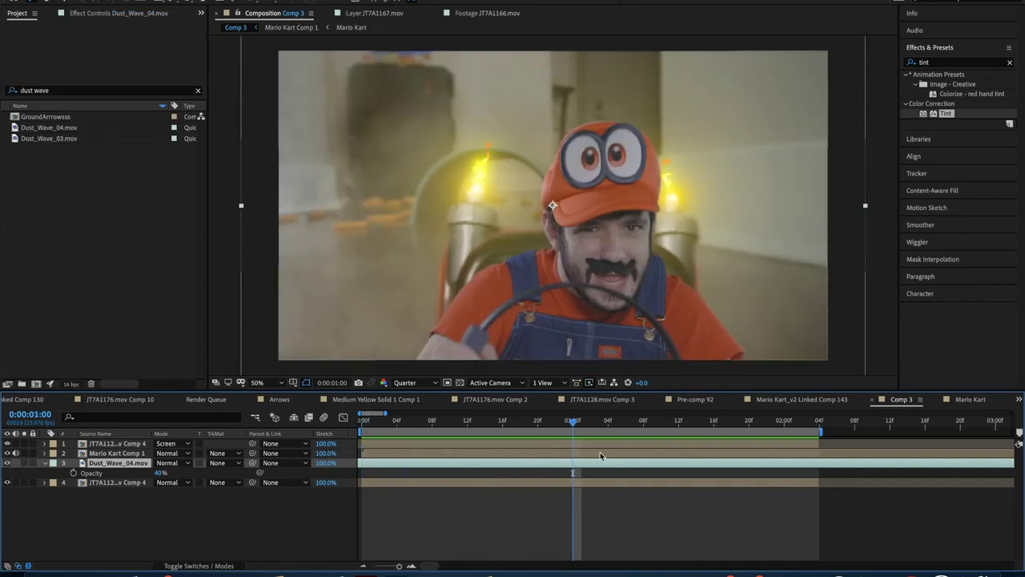
left_click_drag(422, 425, 710, 441)
scroll(573, 307, "down", 1)
scroll(573, 307, "up", 1)
Step: Add an adjustment layer above all layers in Comp 3 and apply the Lumetri Color effect to it
left_click(558, 535)
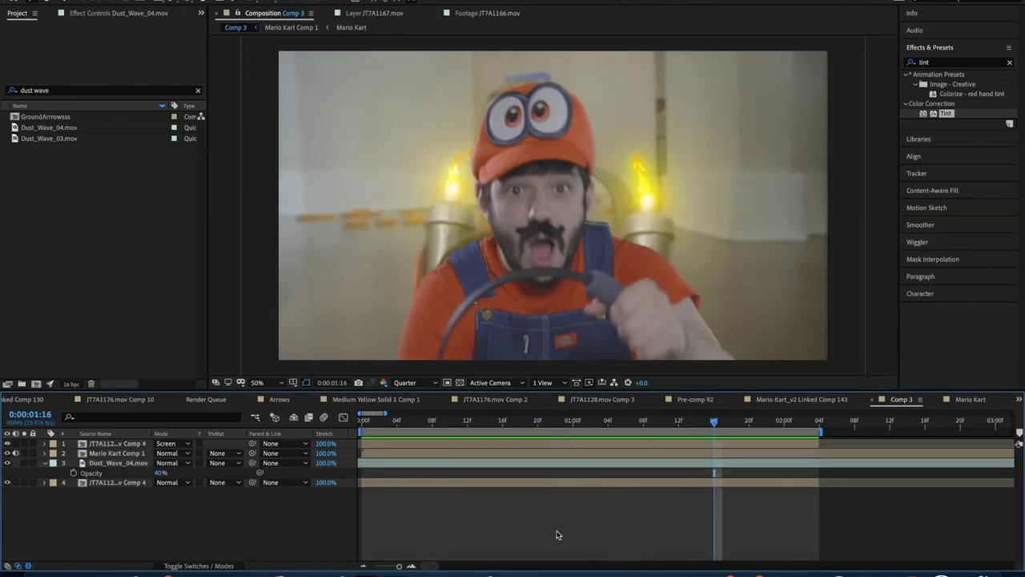
left_click(210, 2)
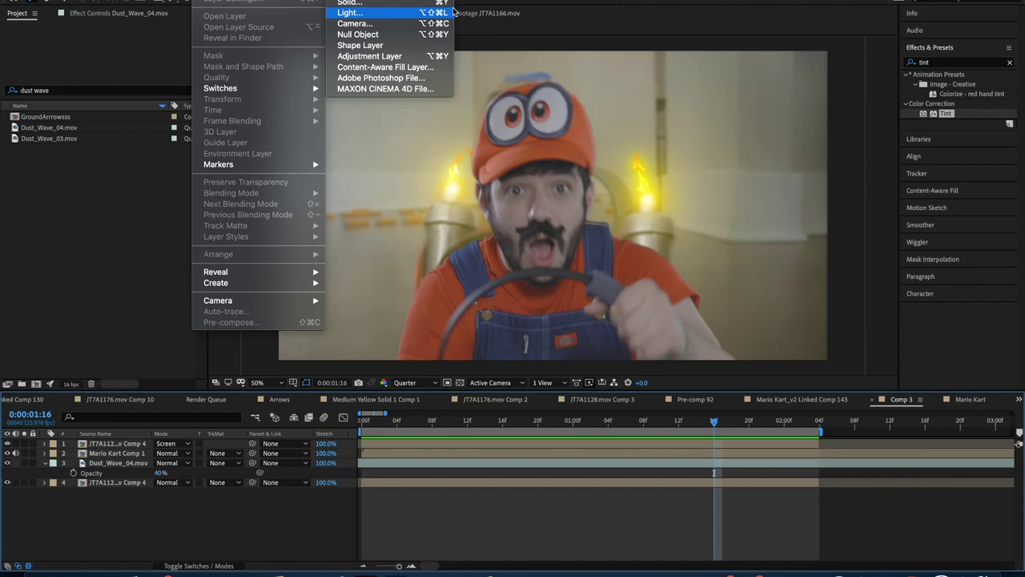
left_click(391, 53)
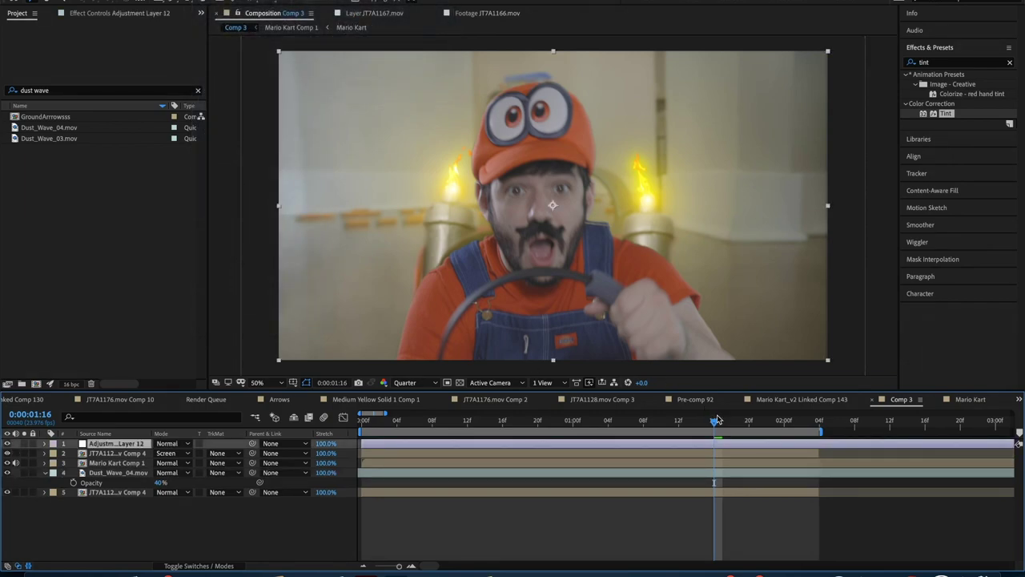
mouse_move(705, 424)
left_mouse_down()
mouse_move(585, 419)
mouse_move(705, 421)
left_mouse_up()
left_click_drag(942, 62, 862, 53)
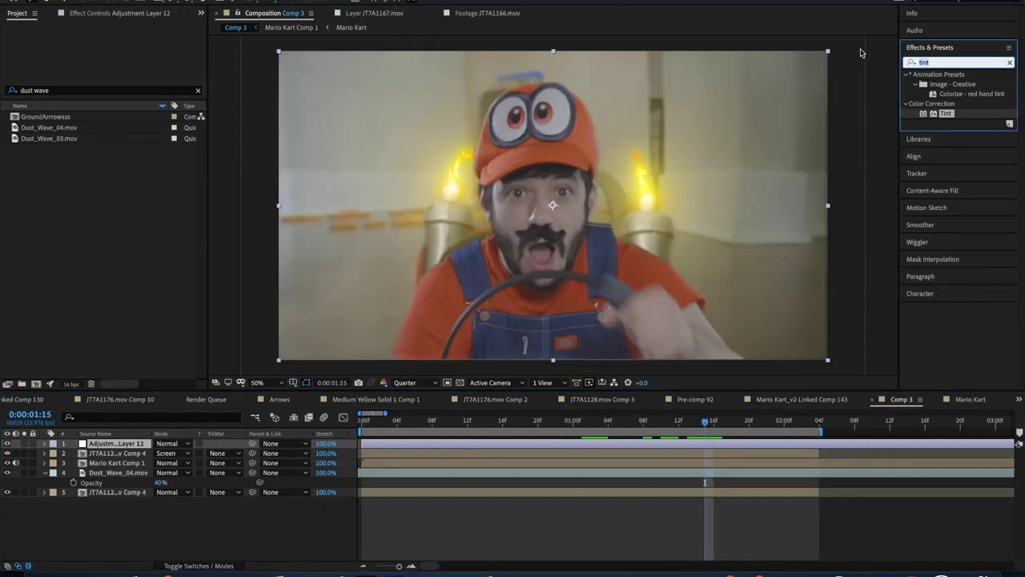
type("lumet")
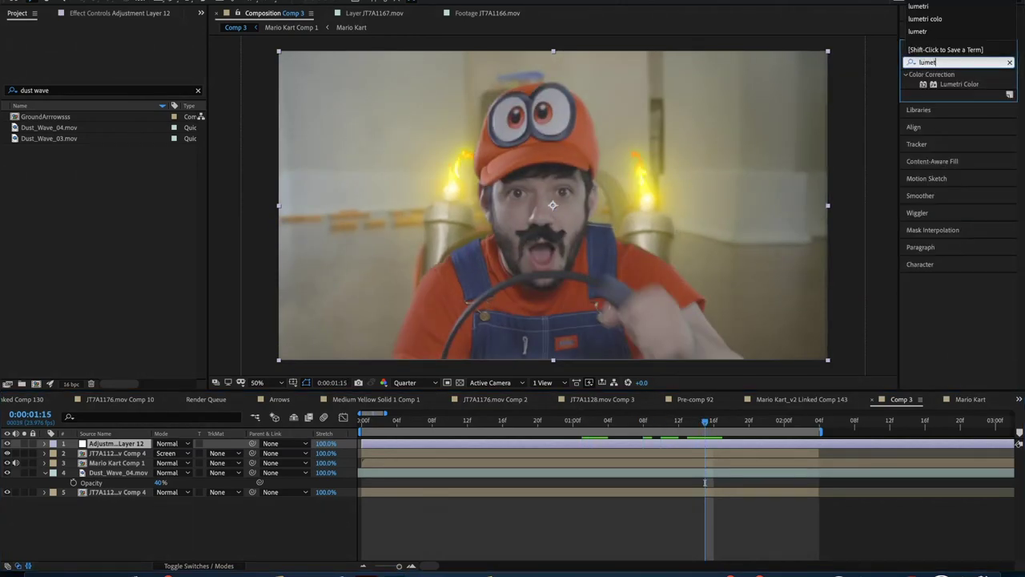
left_click_drag(952, 85, 139, 446)
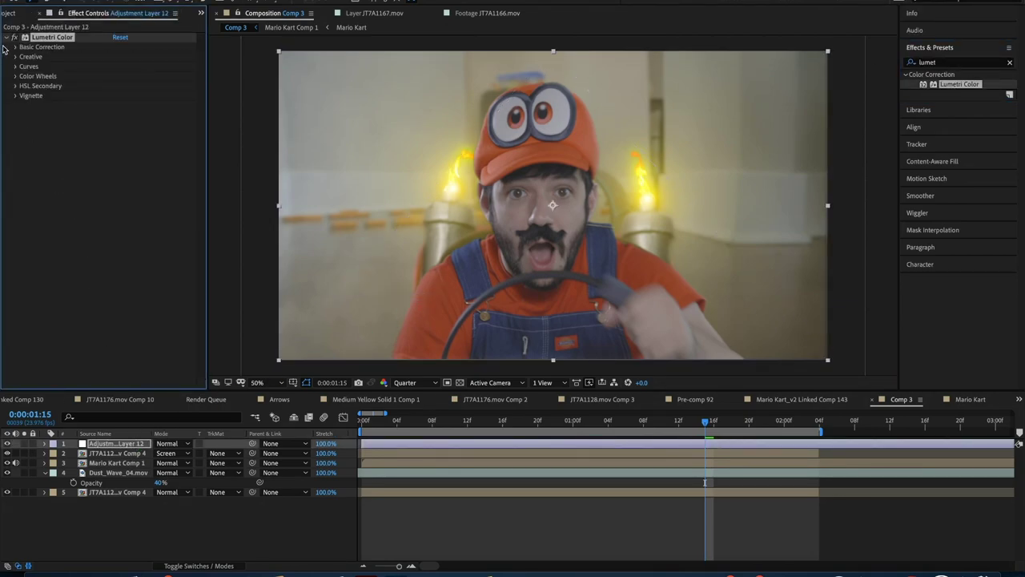
Step: Shape the Lumetri RGB curve into an S, lowering the shadows and raising the upper midtones for more contrast
left_click(15, 68)
left_click_drag(110, 197, 80, 222)
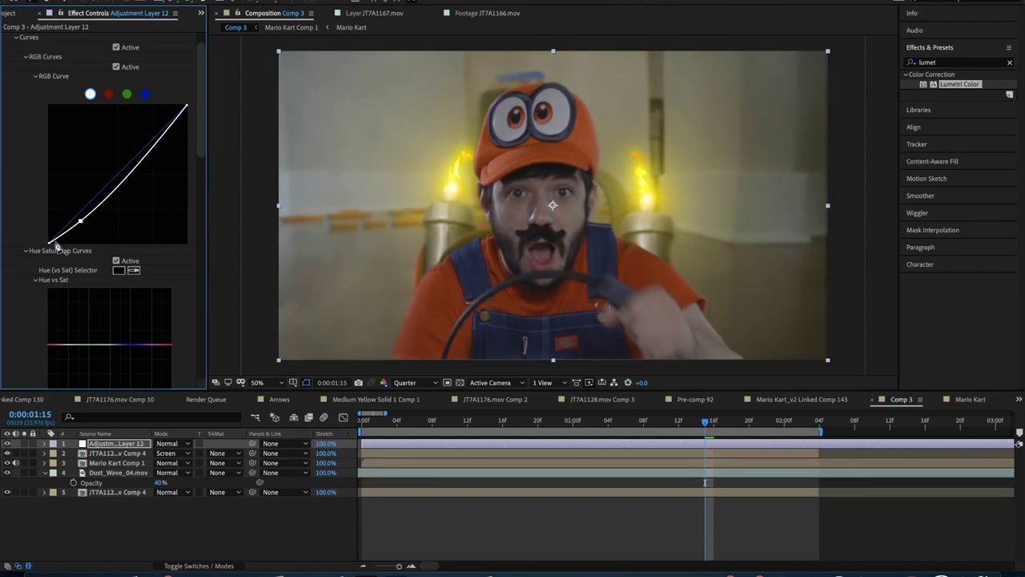
left_click_drag(49, 243, 81, 221)
left_click_drag(135, 161, 121, 156)
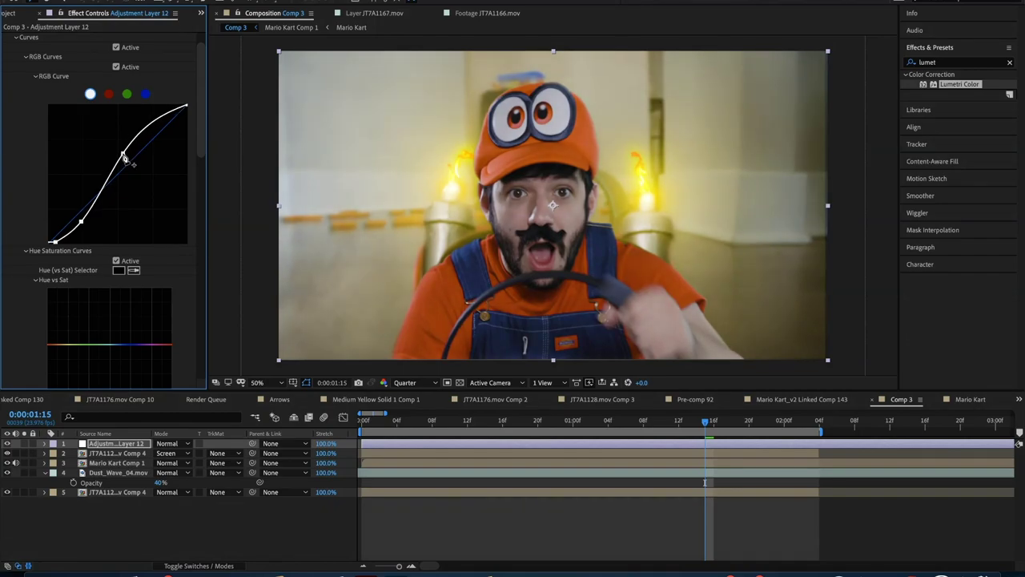
Step: Play back the composite to check the contrast grade in motion
key("space")
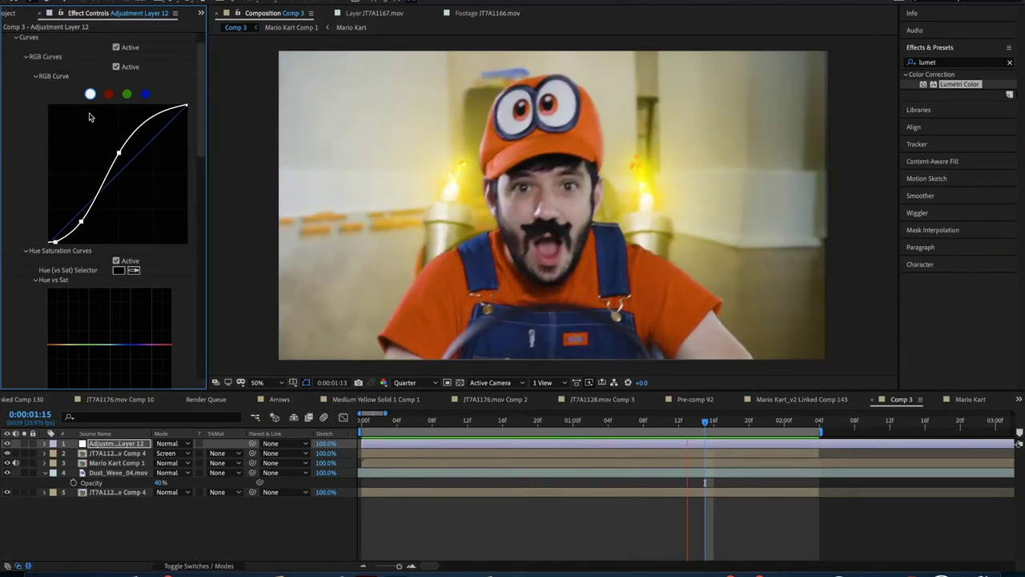
key("space")
key("space")
scroll(20, 64, "up", 1)
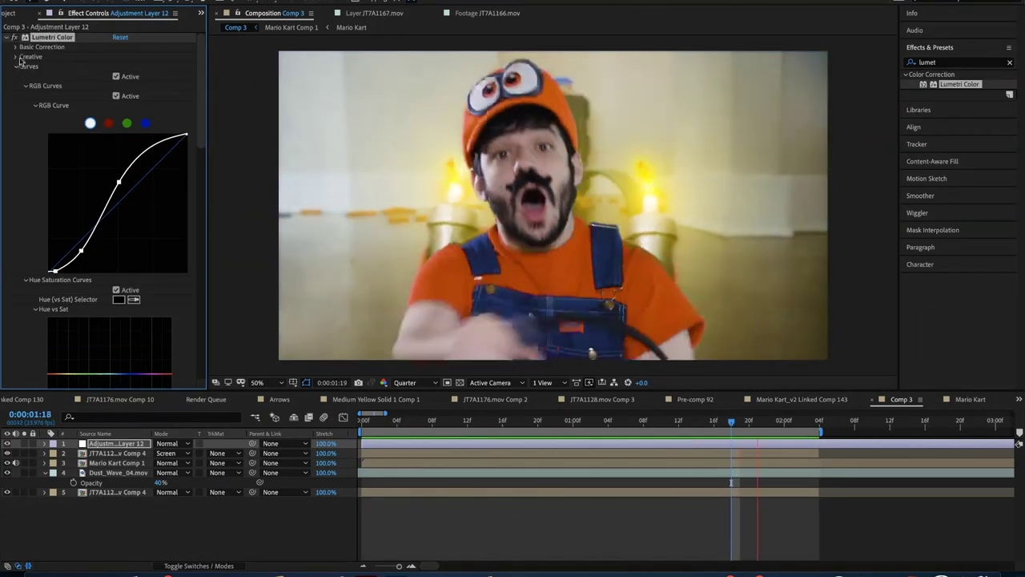
key("space")
Step: Set the Lumetri white balance to temperature -6 and tint 2, and preview the grade
left_click(15, 48)
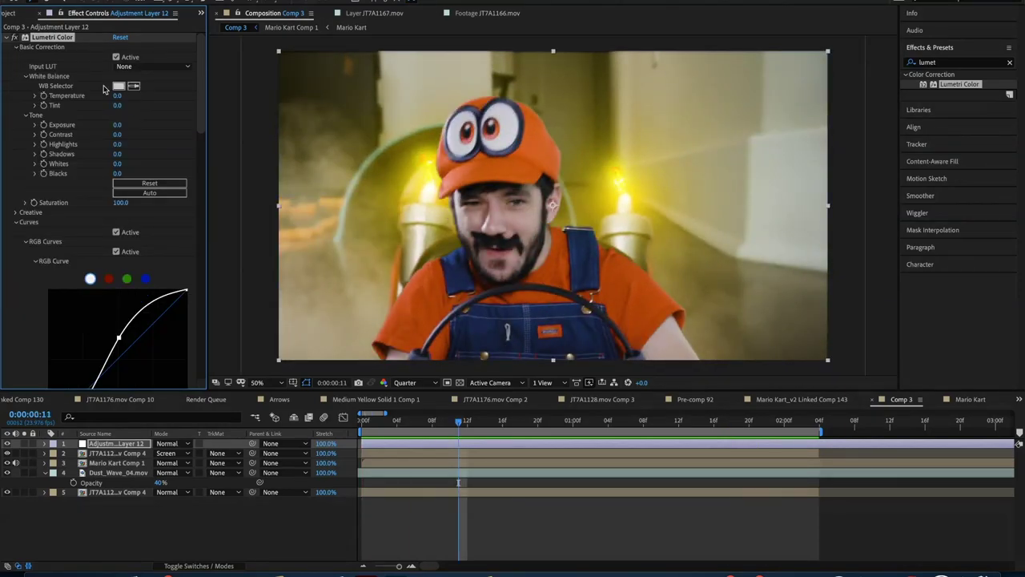
left_click_drag(101, 96, 111, 95)
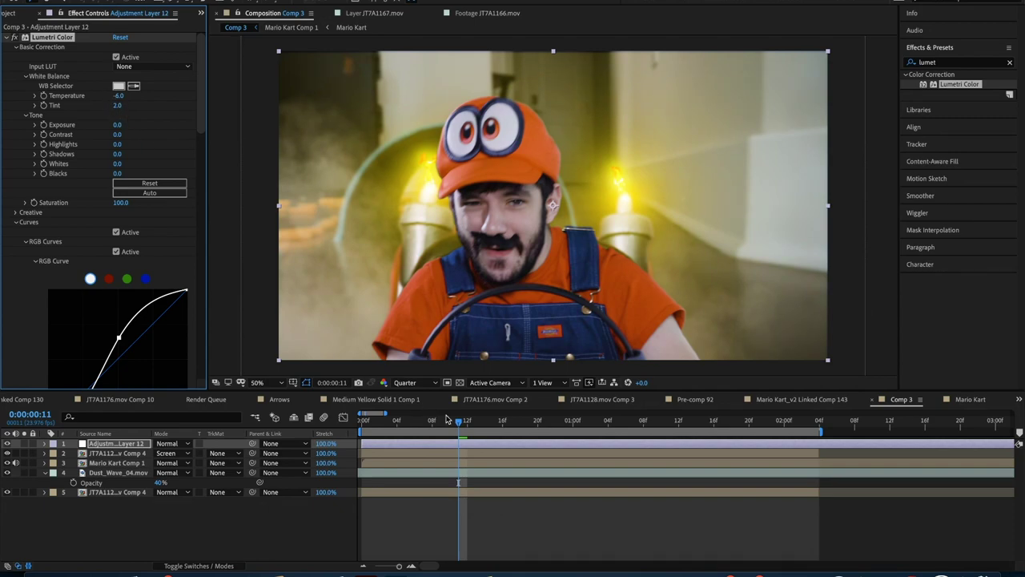
key("space")
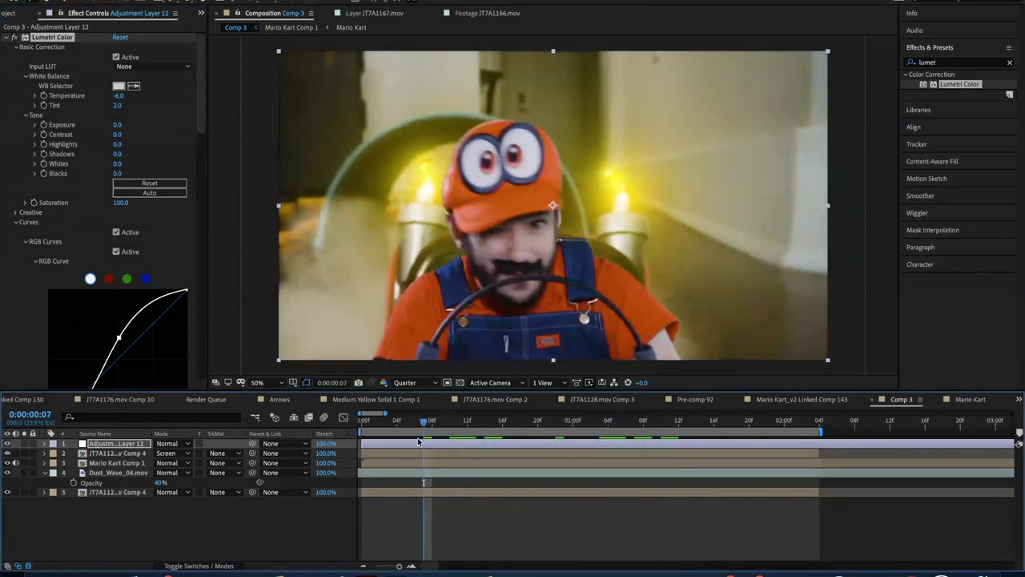
Step: Set the Lumetri saturation to 109
left_click(120, 203)
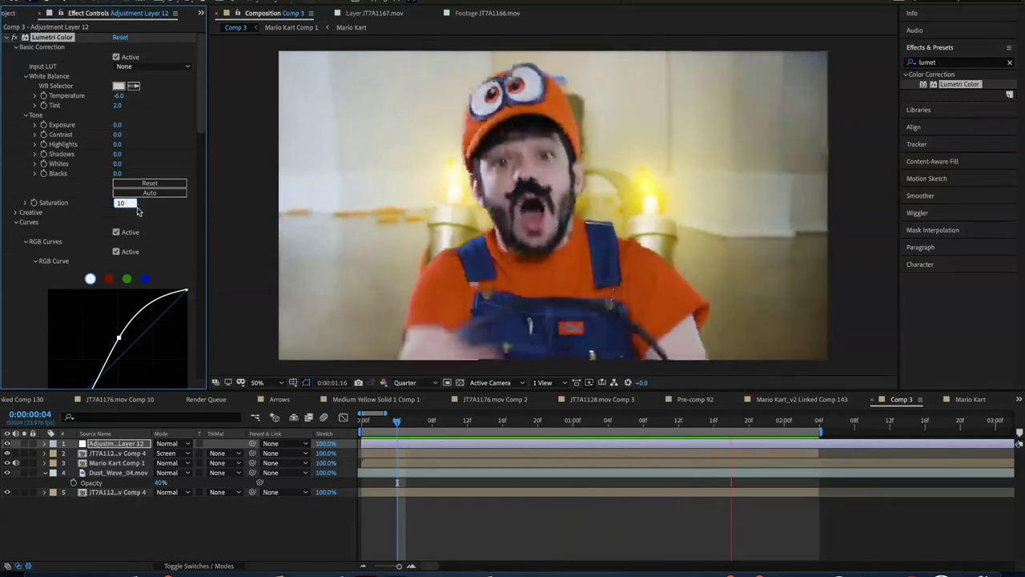
type("10")
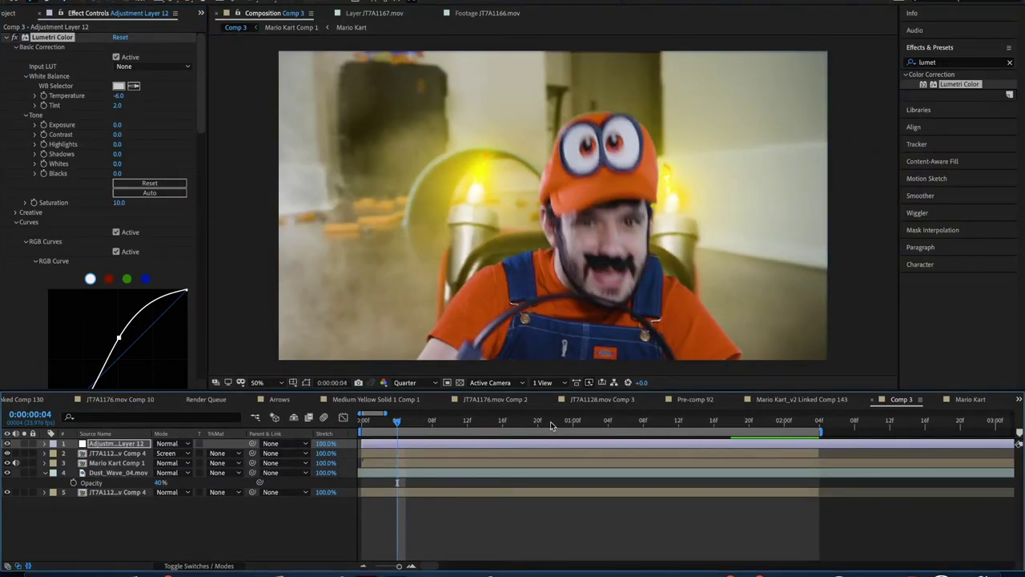
left_click(555, 424)
left_click(120, 204)
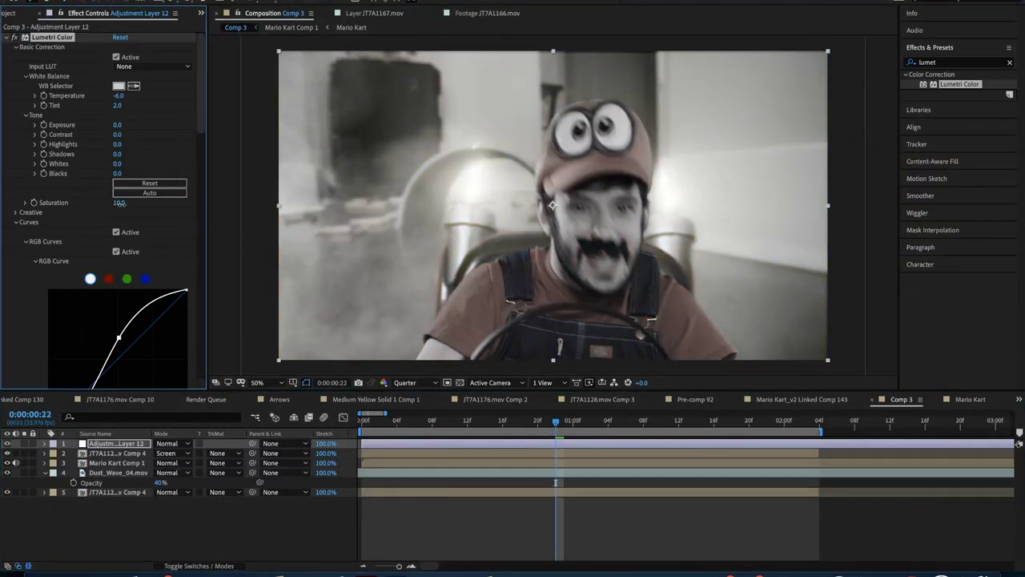
left_click_drag(132, 204, 183, 193)
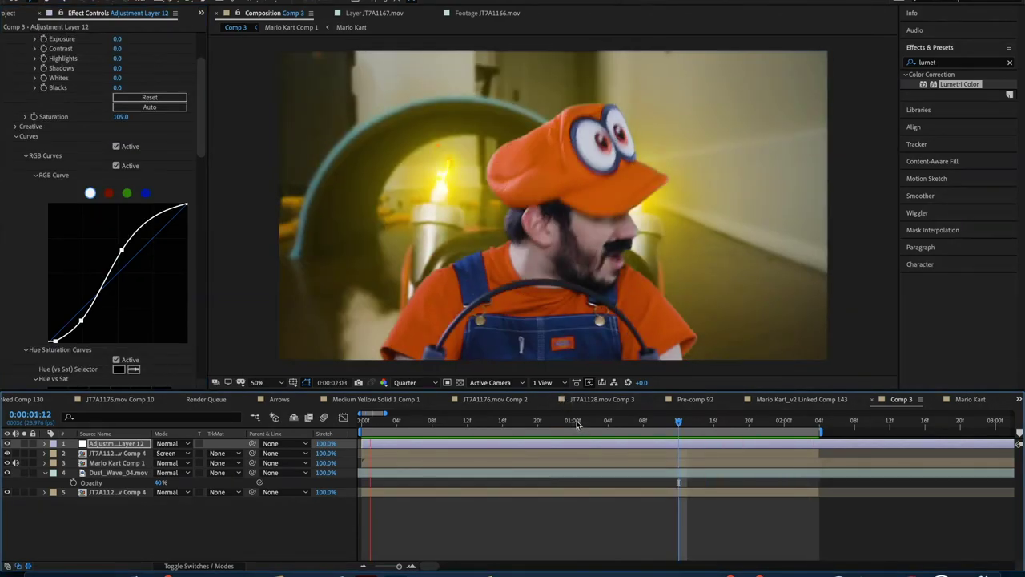
Step: Preview the grade from about one second and add a point to the upper part of the red channel's curve
left_click(577, 422)
key("space")
left_click(108, 193)
left_click_drag(138, 262, 140, 257)
Step: Scrub and play through different frames of the graded composite to review the finished shot
left_click(532, 419)
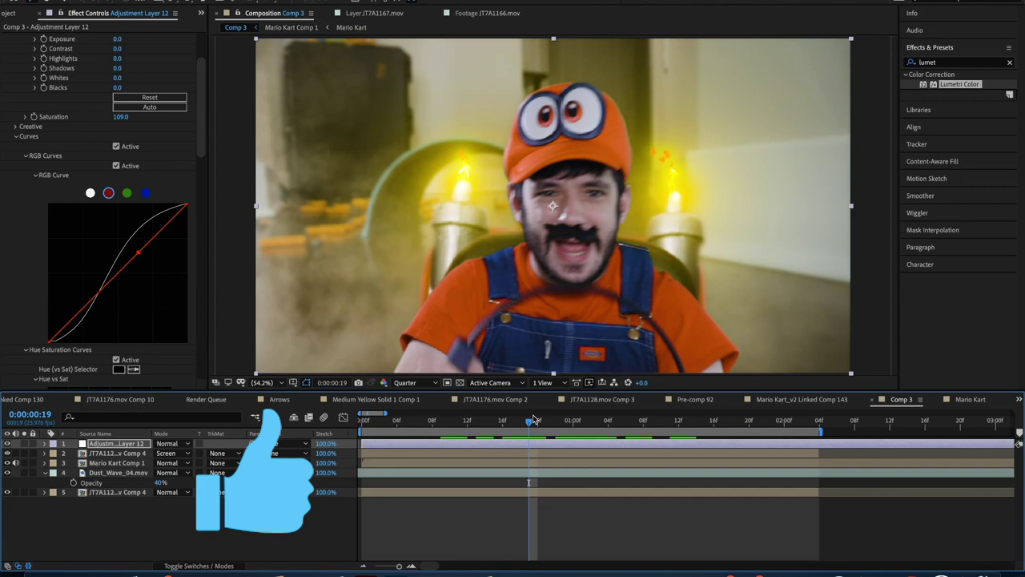
left_click_drag(528, 425, 475, 424)
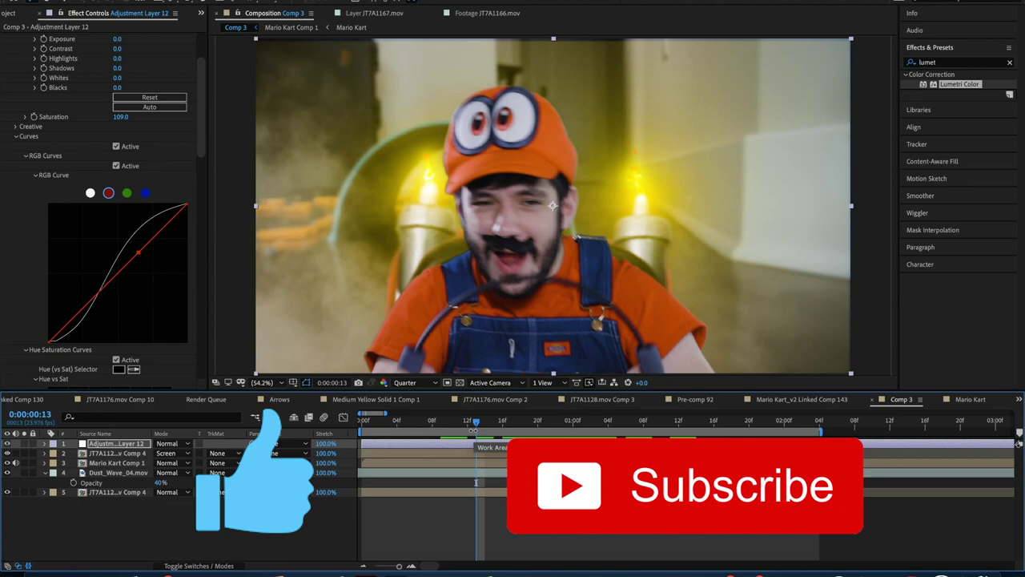
left_click(503, 424)
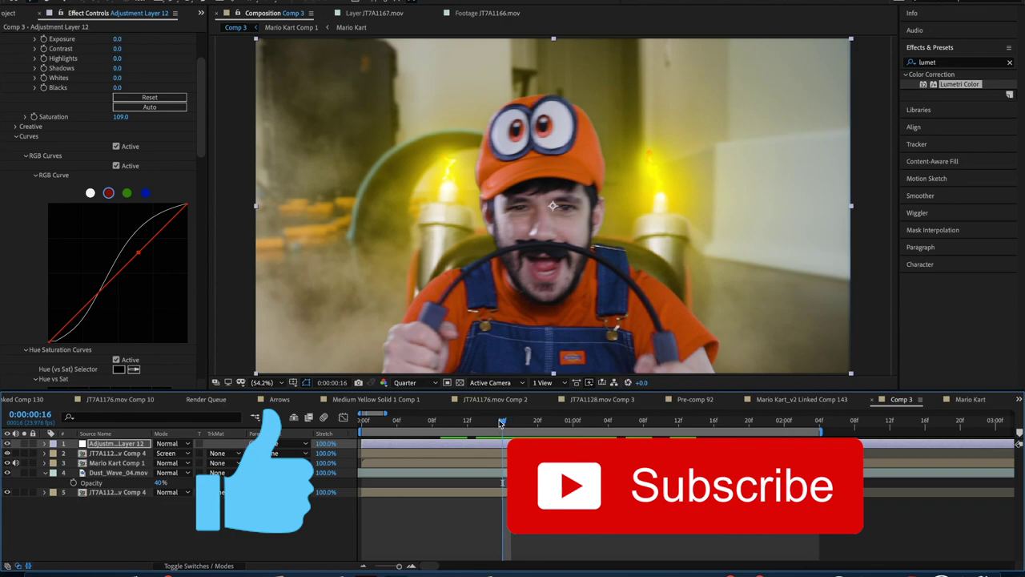
key("space")
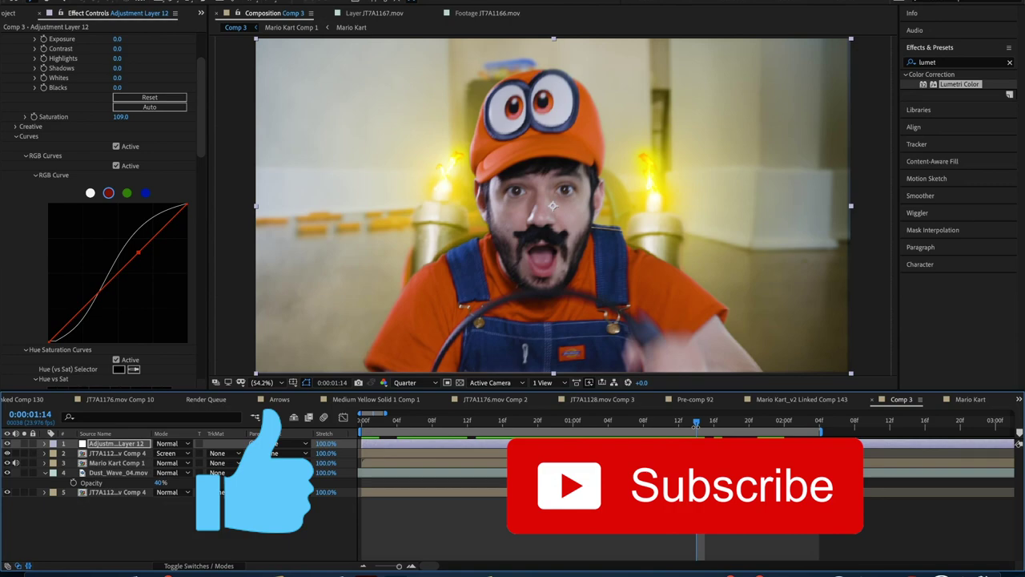
left_click_drag(673, 422, 537, 418)
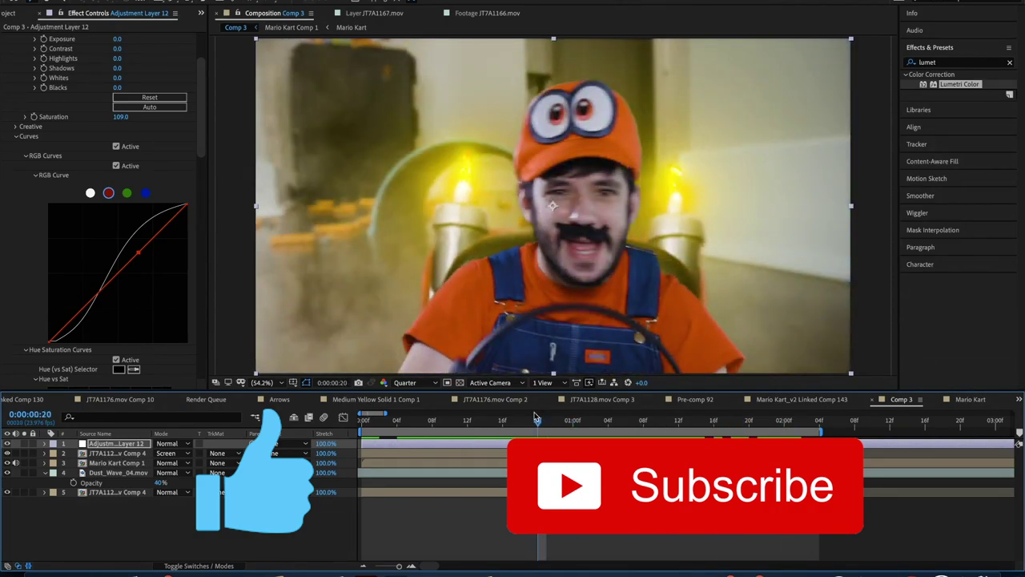